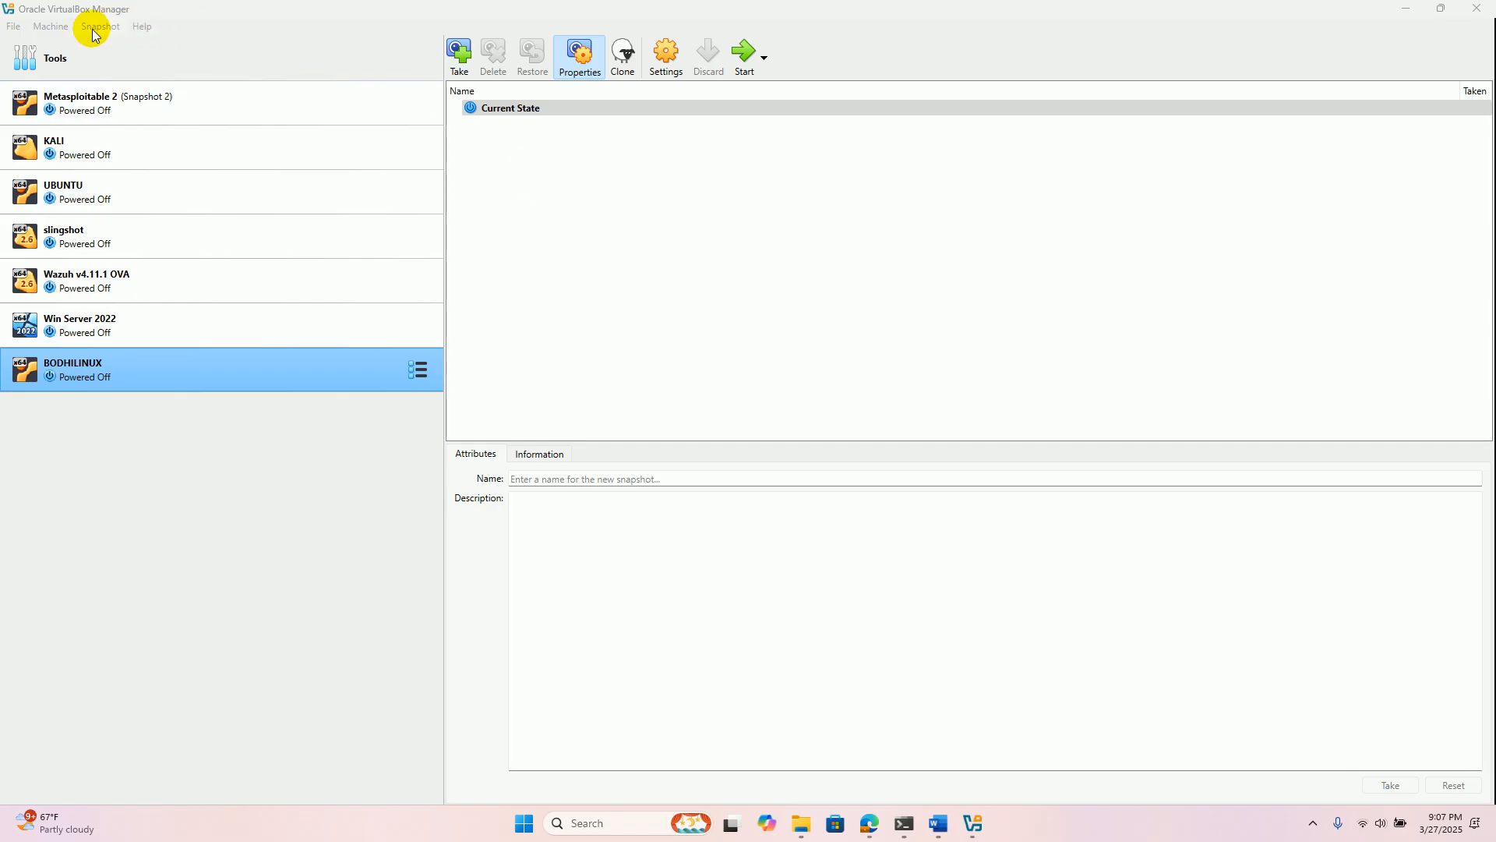
- Begin creating a new virtual machine and name it LinuxLubuntu
{"action": "left_click", "coordinate": [396, 26]}
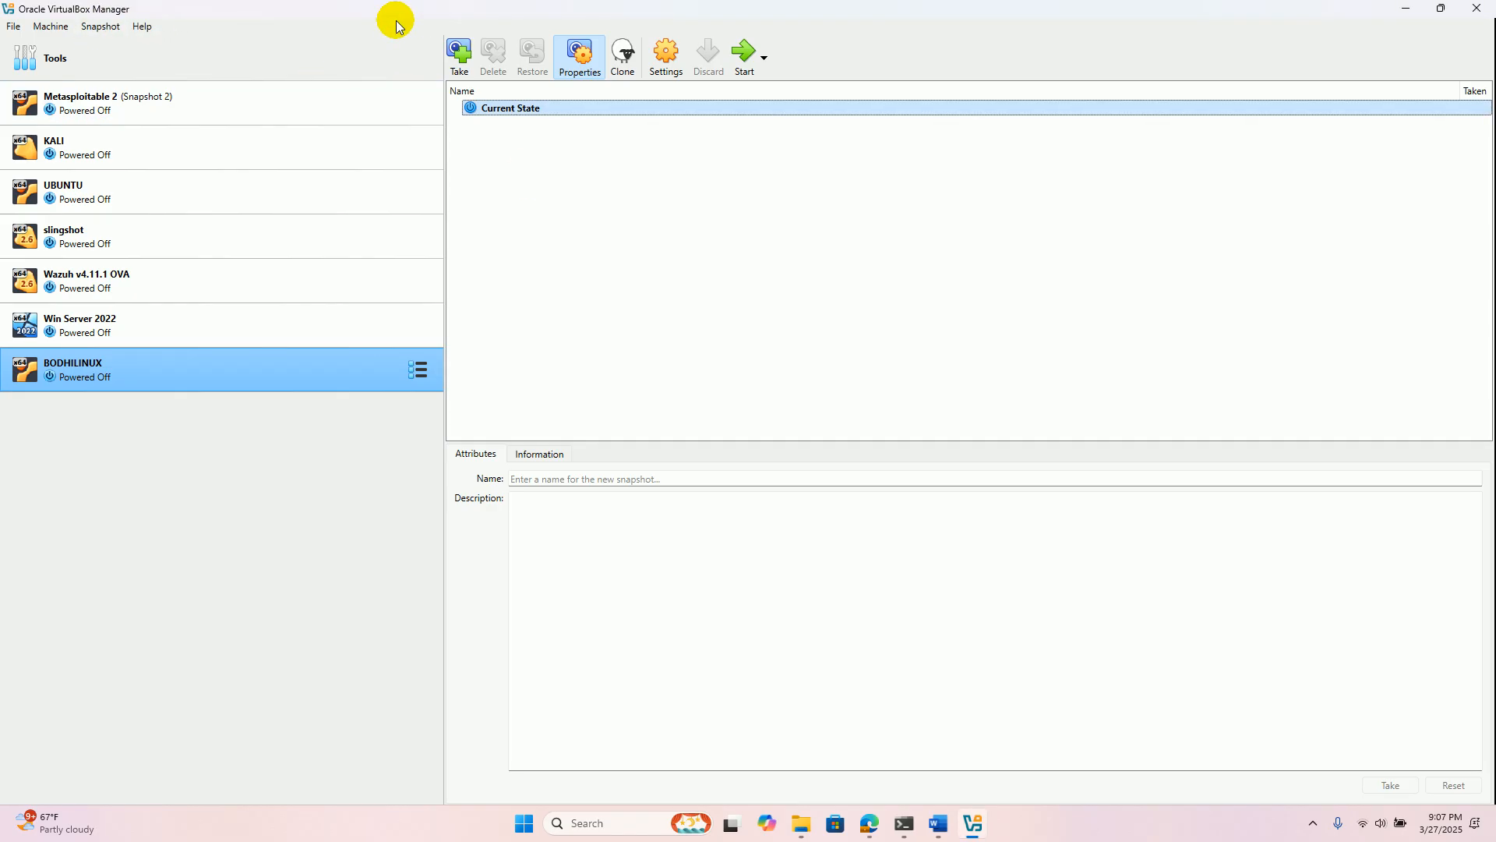
{"action": "left_click", "coordinate": [50, 28]}
{"action": "left_click", "coordinate": [86, 47]}
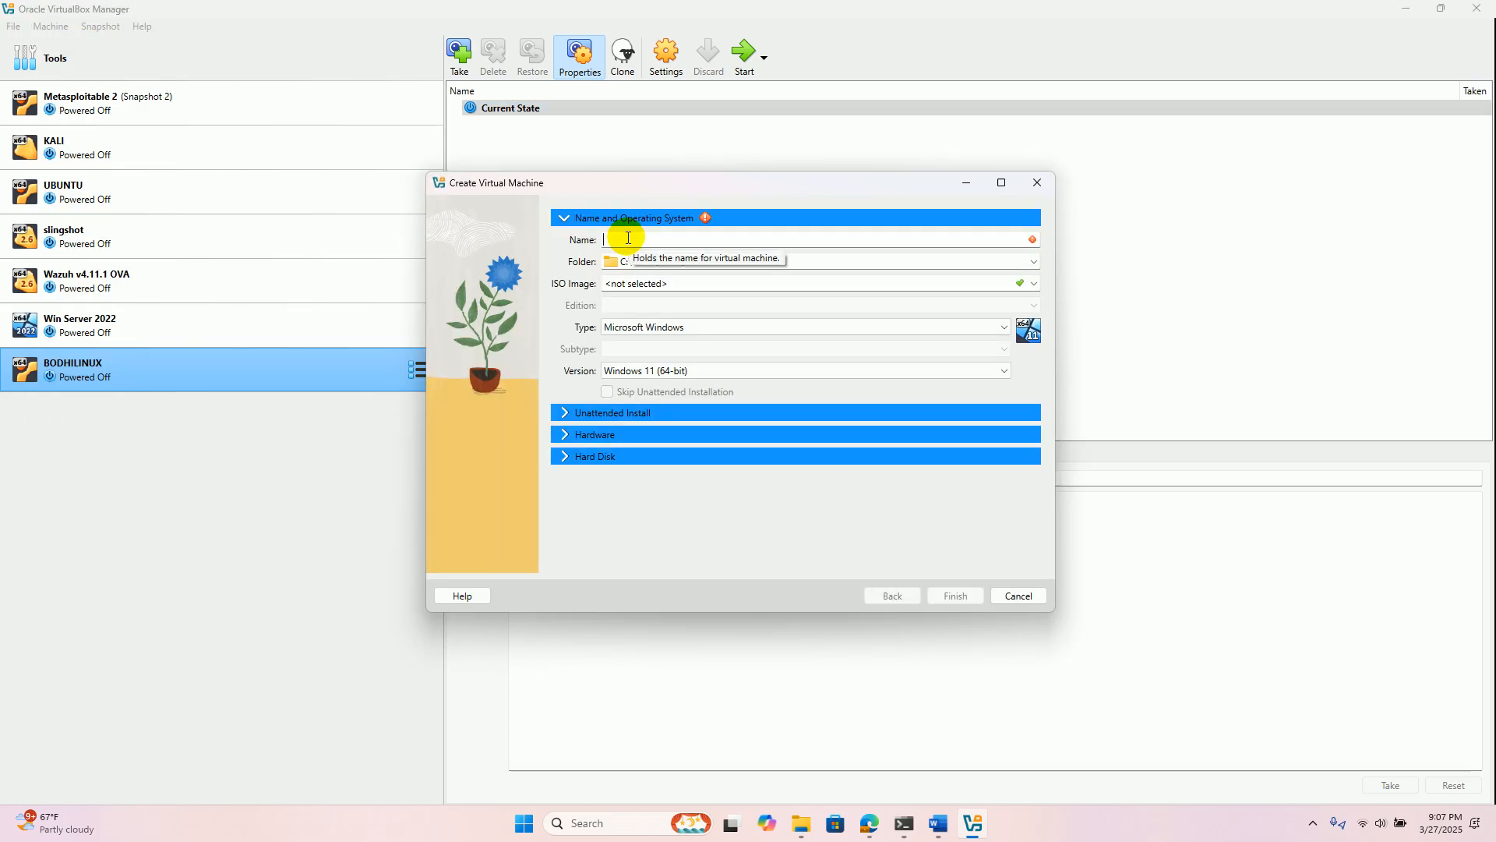
{"action": "type", "text": "Linux"}
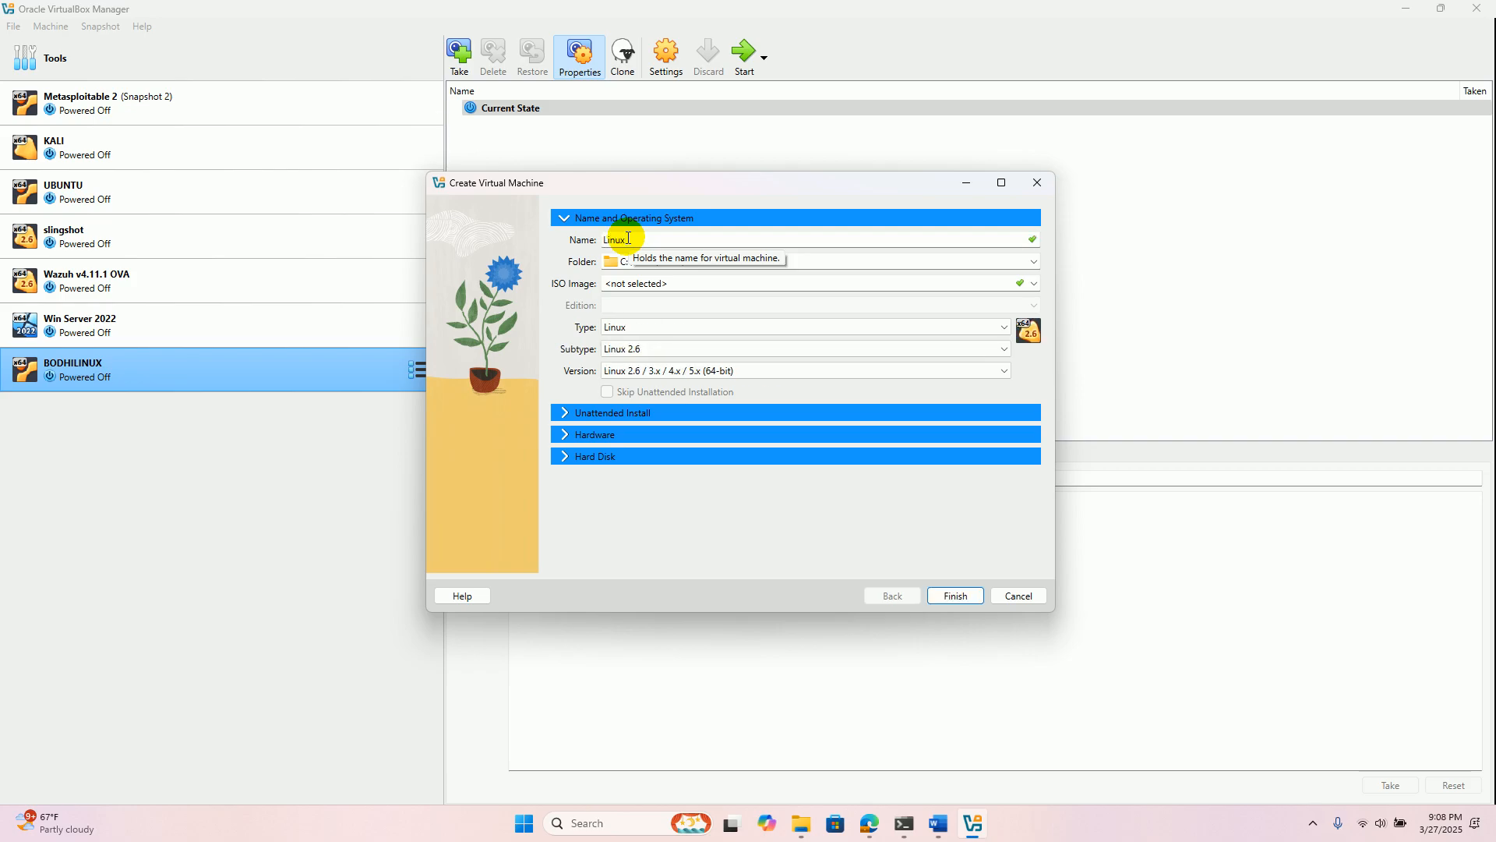
{"action": "type", "text": "Lu"}
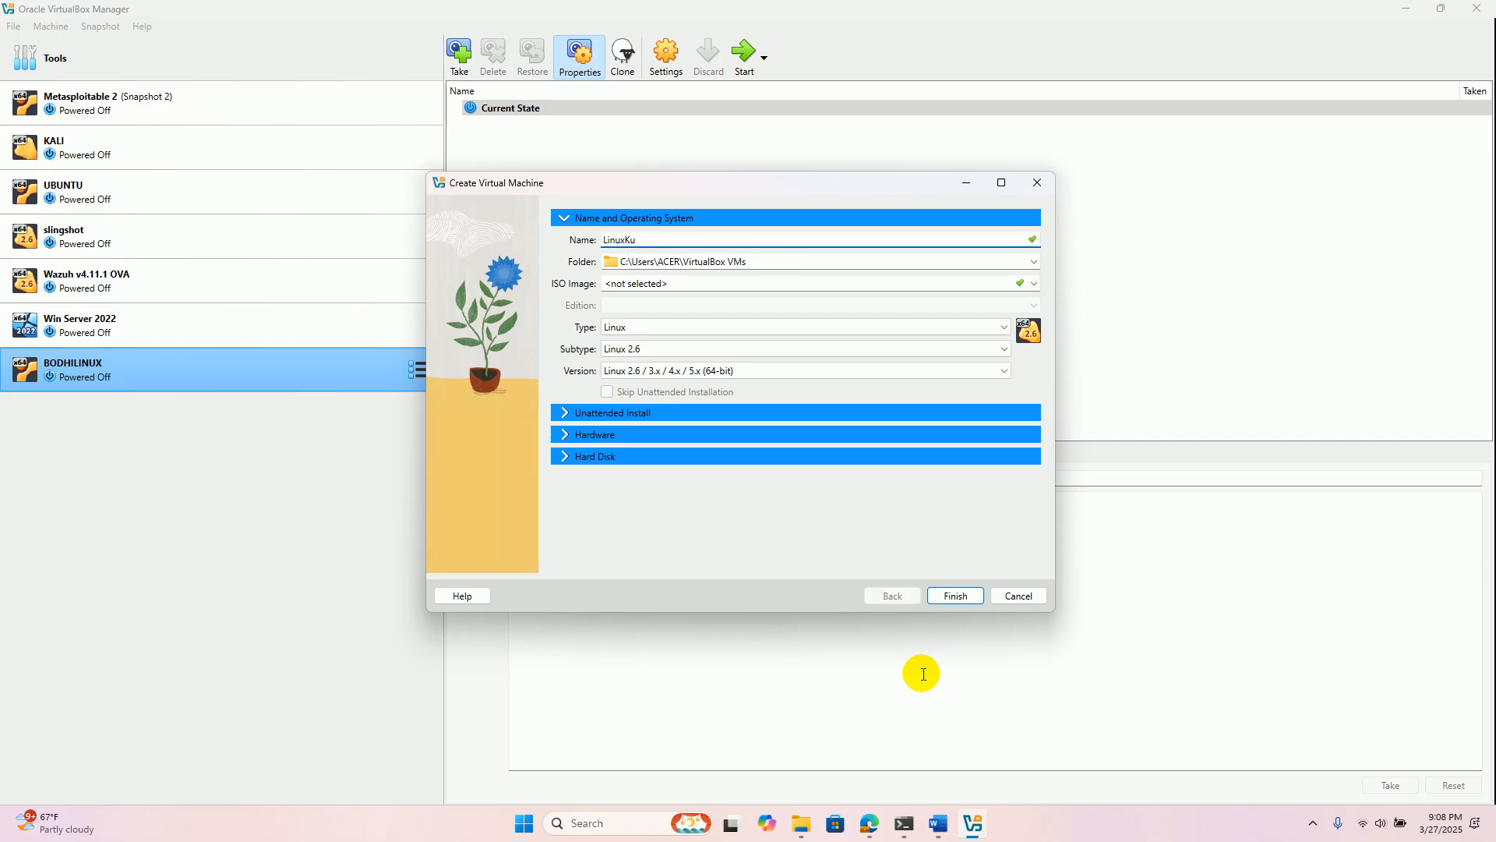
{"action": "left_click", "coordinate": [873, 827]}
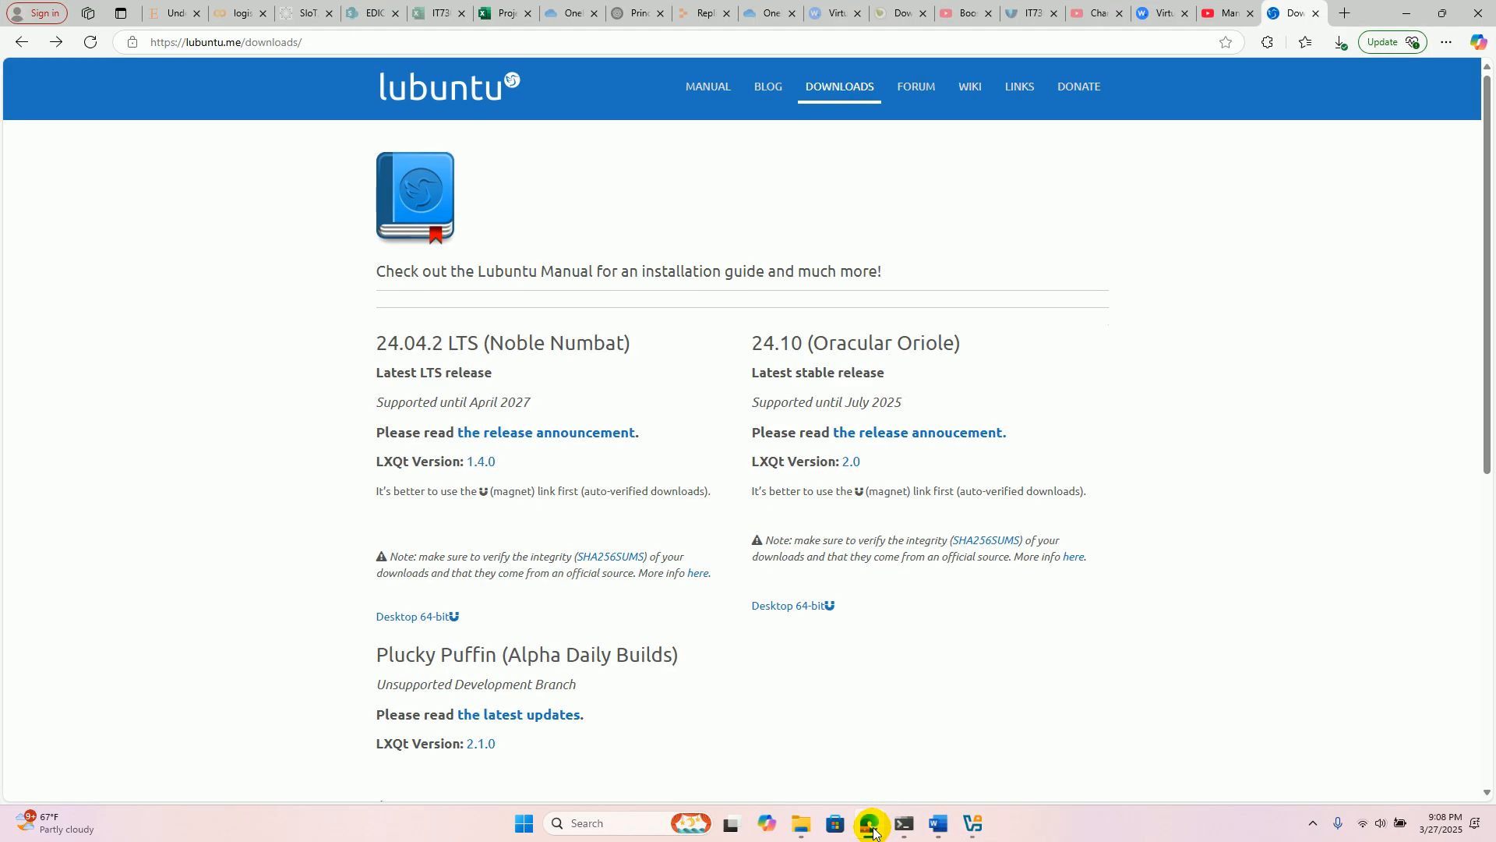
{"action": "left_click", "coordinate": [872, 828]}
{"action": "key", "text": "BackSpace"}
{"action": "key", "text": "BackSpace"}
{"action": "type", "text": "Lubuntu"}
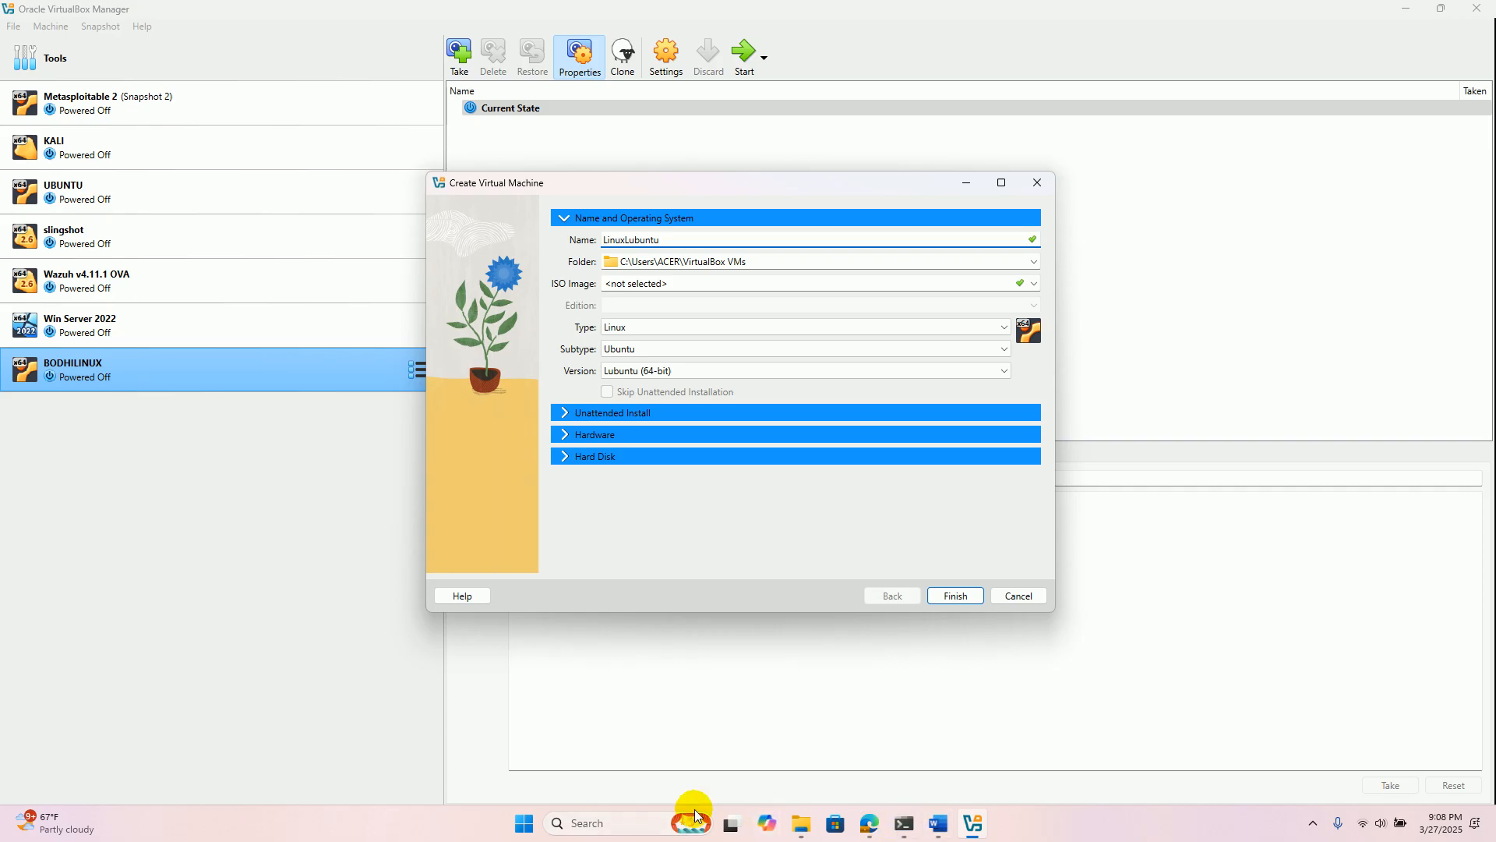
- Set the new machine's subtype to Other Linux and its version to Other Linux (64-bit)
{"action": "left_click", "coordinate": [689, 347]}
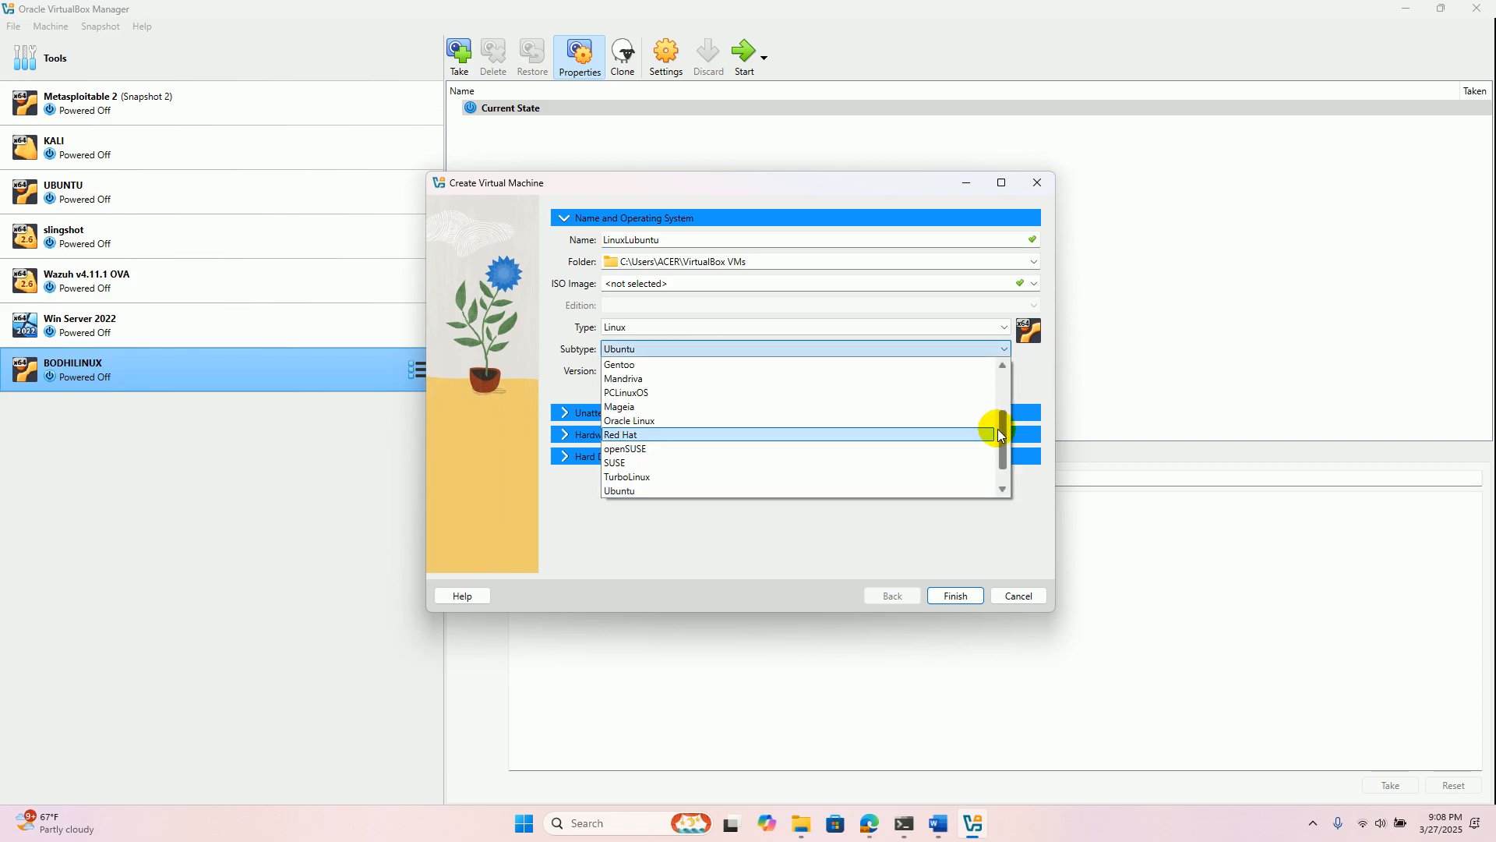
{"action": "left_click_drag", "start_coordinate": [997, 428], "coordinate": [995, 478]}
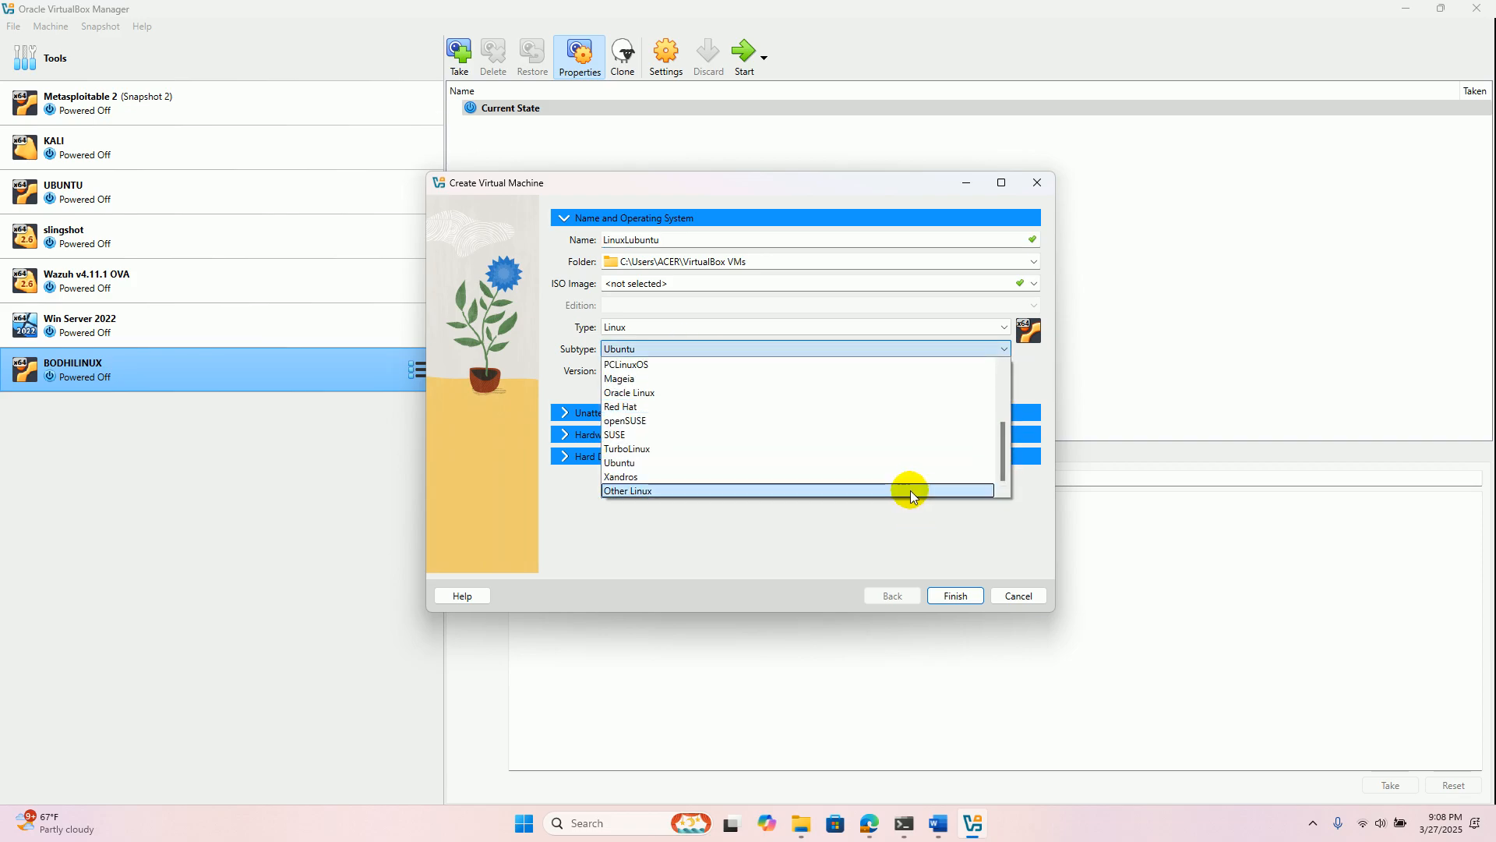
{"action": "left_click", "coordinate": [910, 489]}
{"action": "left_click", "coordinate": [830, 369]}
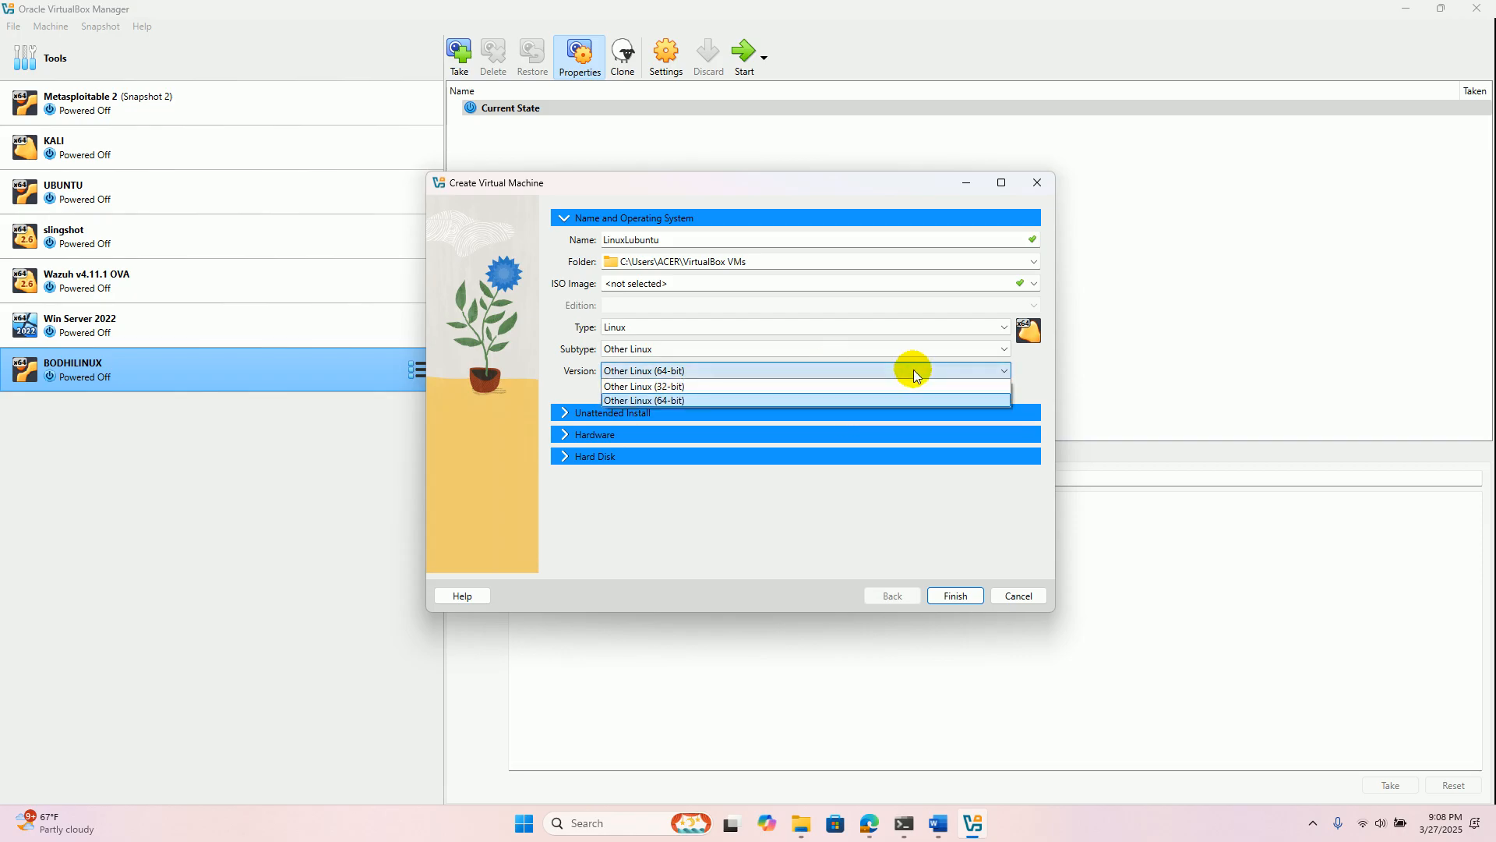
{"action": "left_click", "coordinate": [980, 400]}
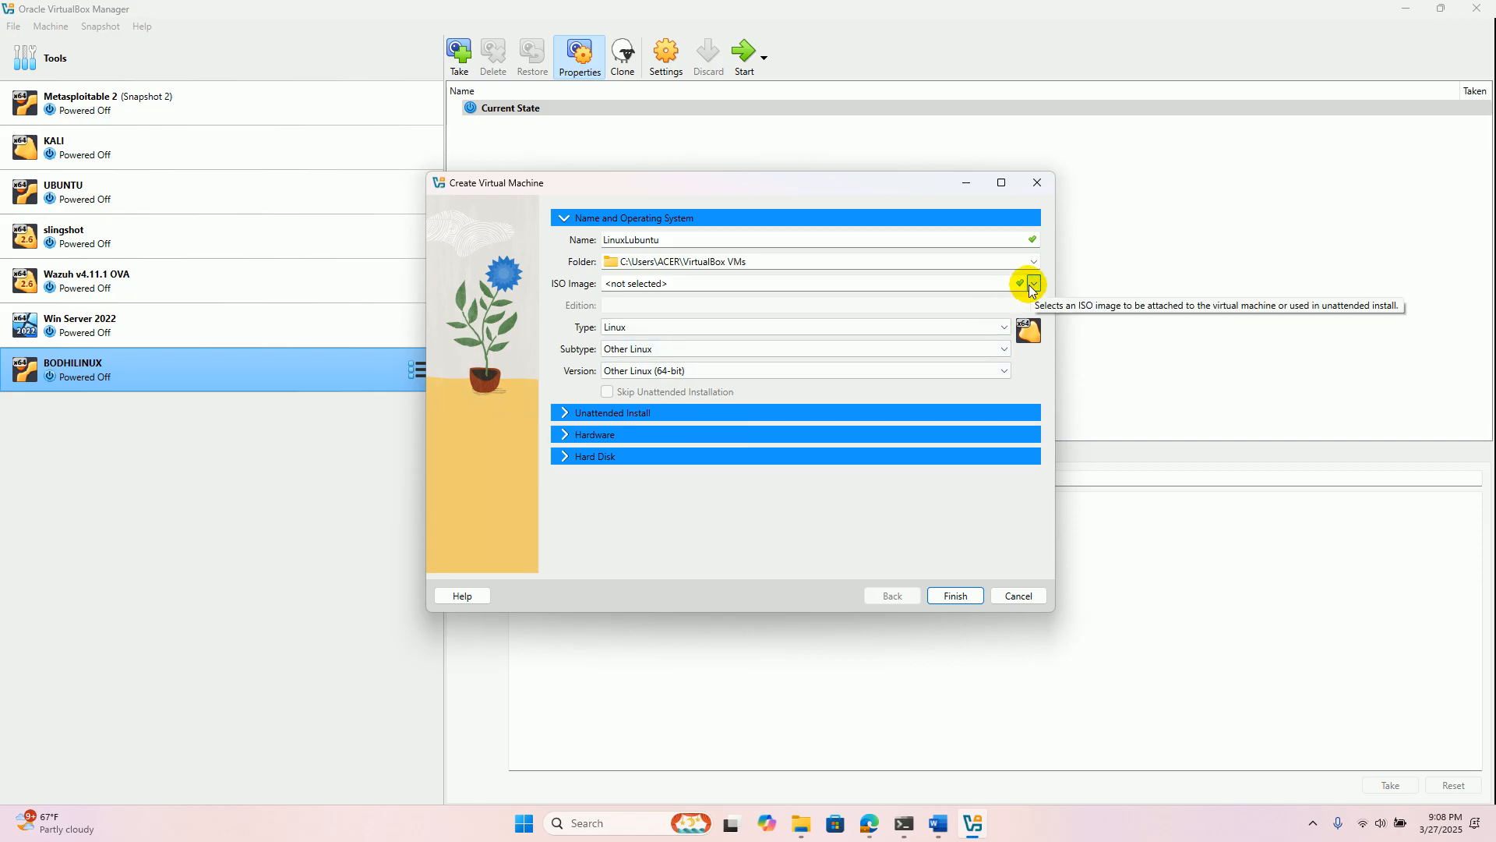
- In the browser, search Google for Bodhi Linux, view its official website, and return to the Lubuntu downloads page
{"action": "left_click", "coordinate": [870, 823]}
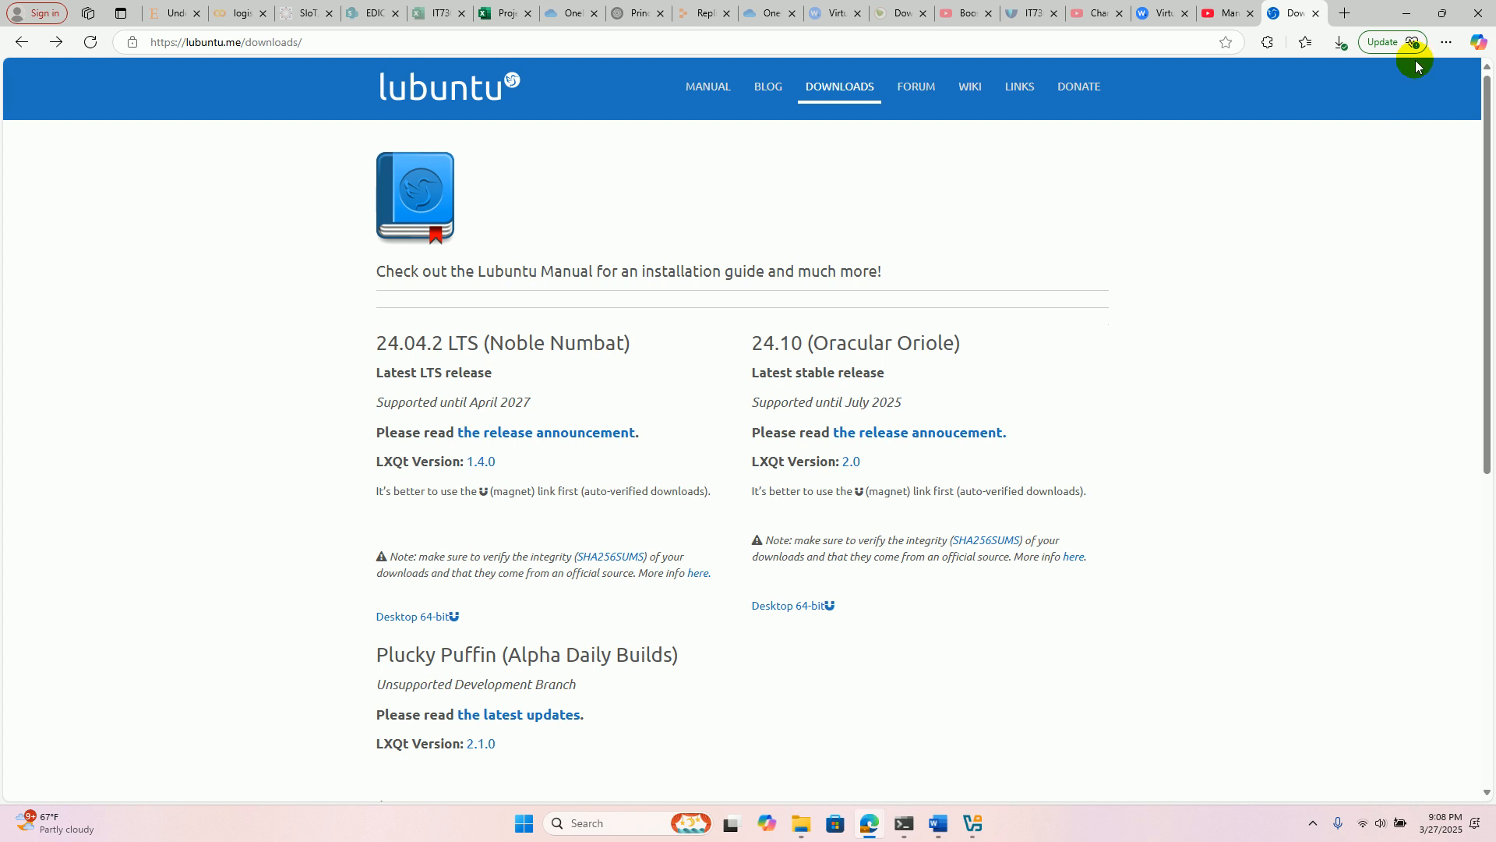
{"action": "left_click", "coordinate": [1347, 15]}
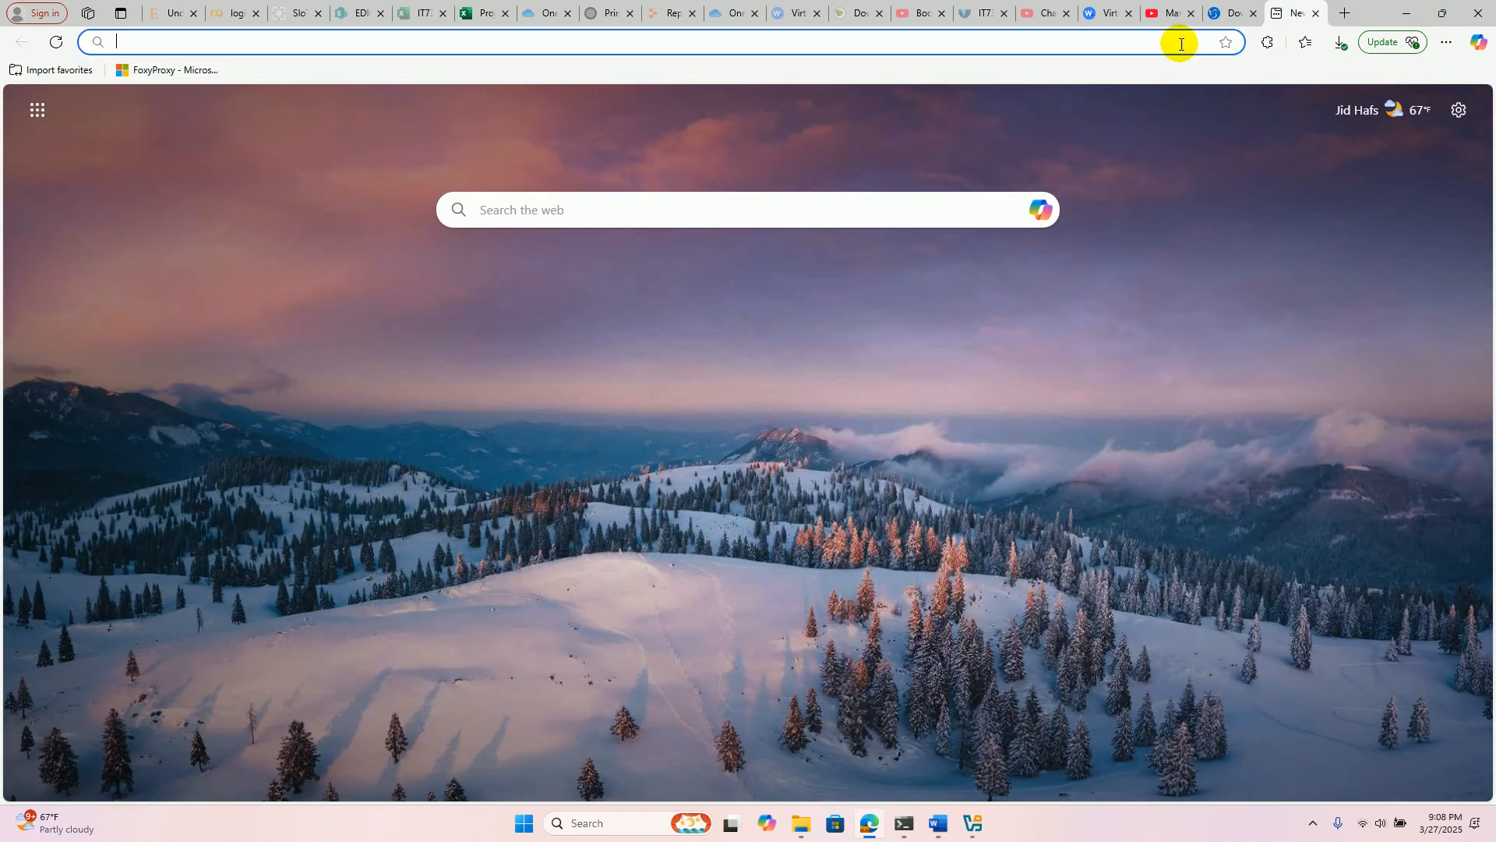
{"action": "left_click", "coordinate": [1179, 45]}
{"action": "type", "text": "google.com"}
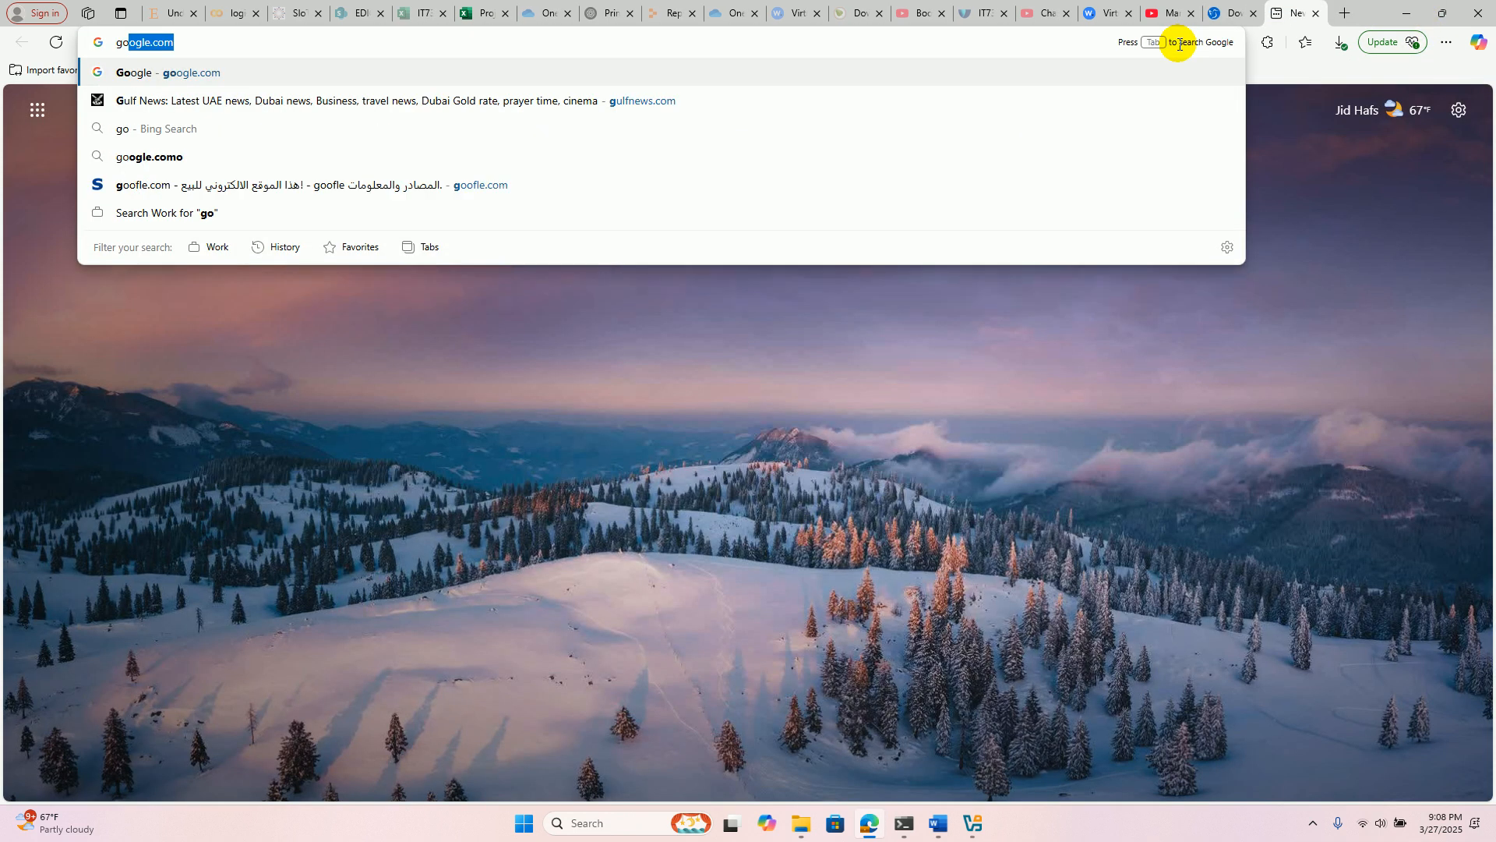
{"action": "key", "text": "Return"}
{"action": "type", "text": "bosdhi linux"}
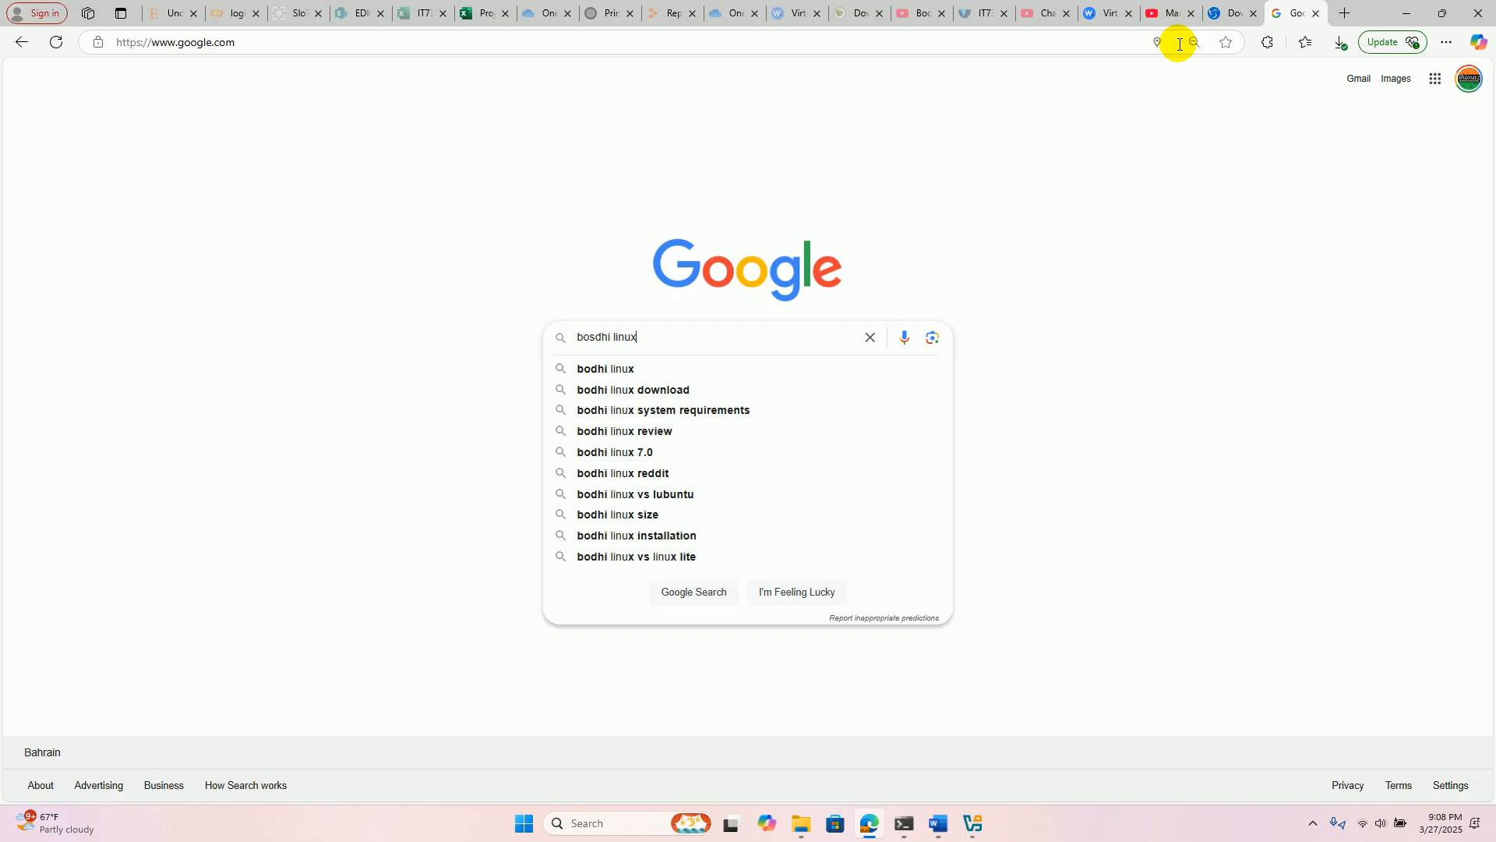
{"action": "key", "text": "Return"}
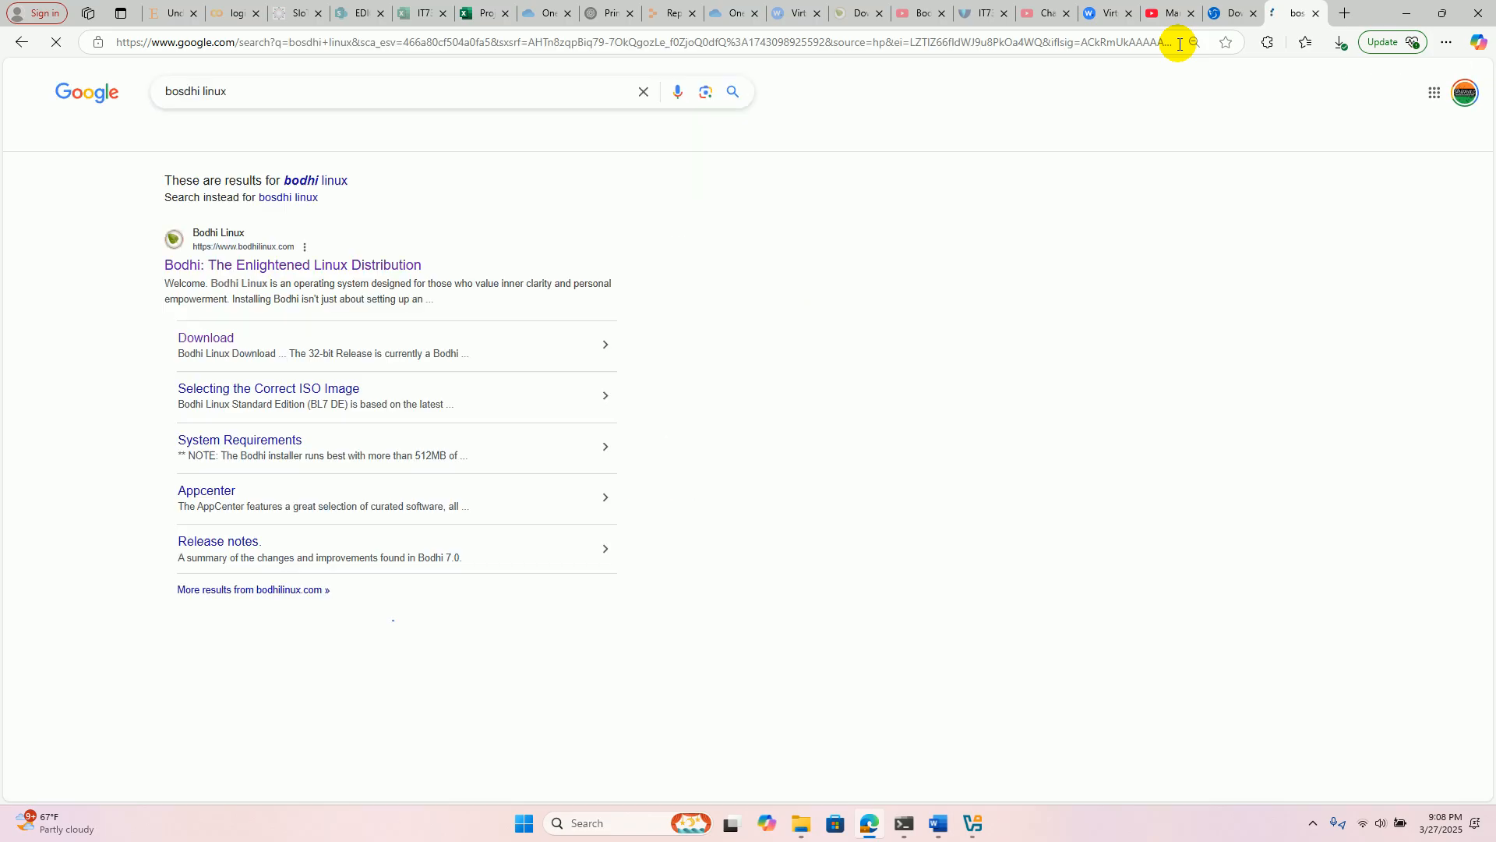
{"action": "left_click", "coordinate": [385, 273]}
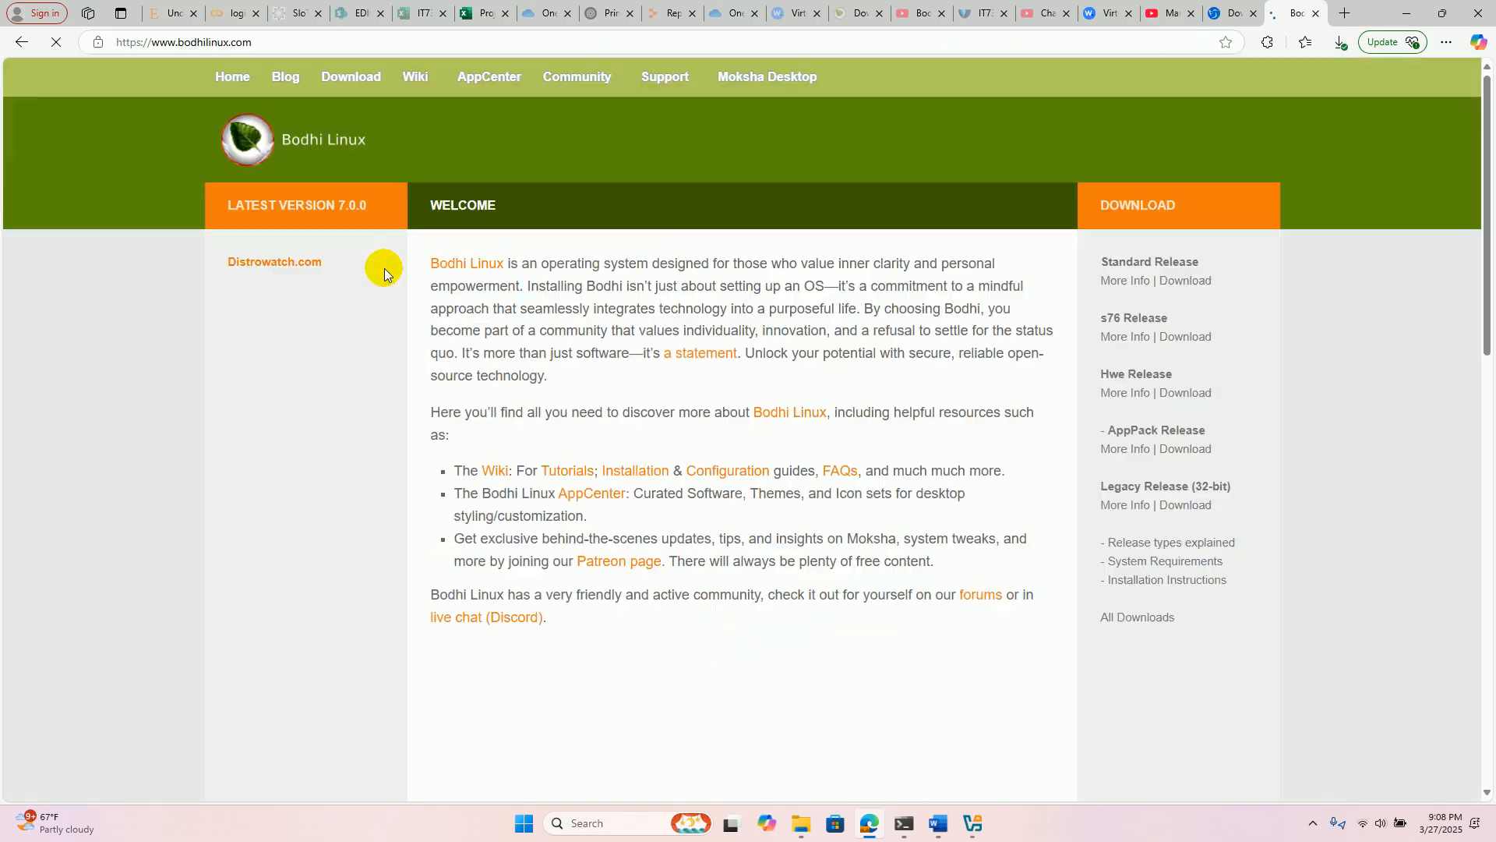
{"action": "left_click", "coordinate": [1234, 13]}
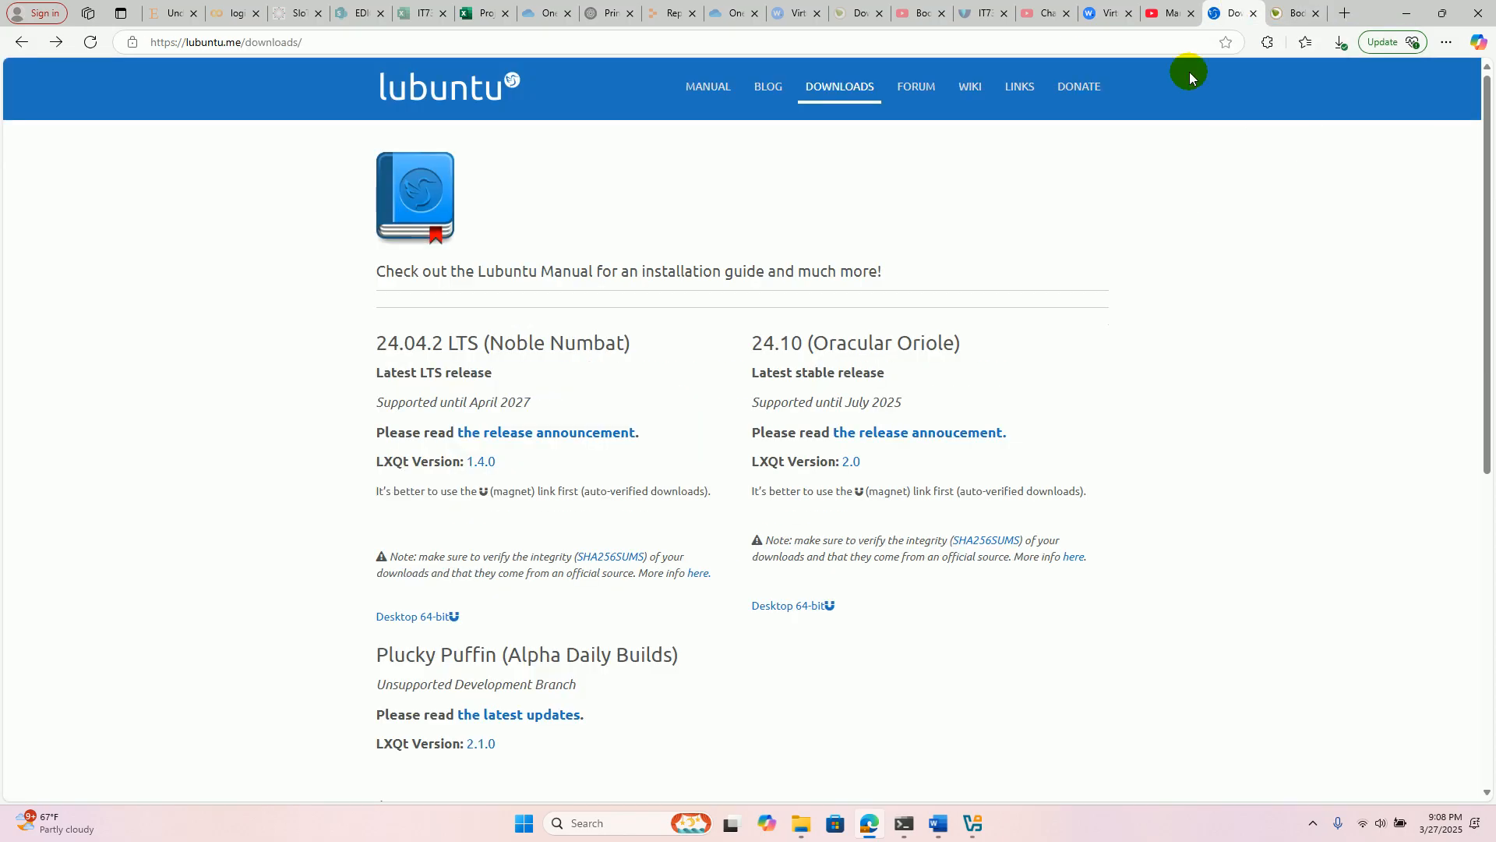
- Back in VirtualBox, create the LinuxLubuntu machine with lubuntu-24.04.2-desktop-amd64.iso from Downloads as its ISO image, and start it
{"action": "left_click", "coordinate": [983, 822]}
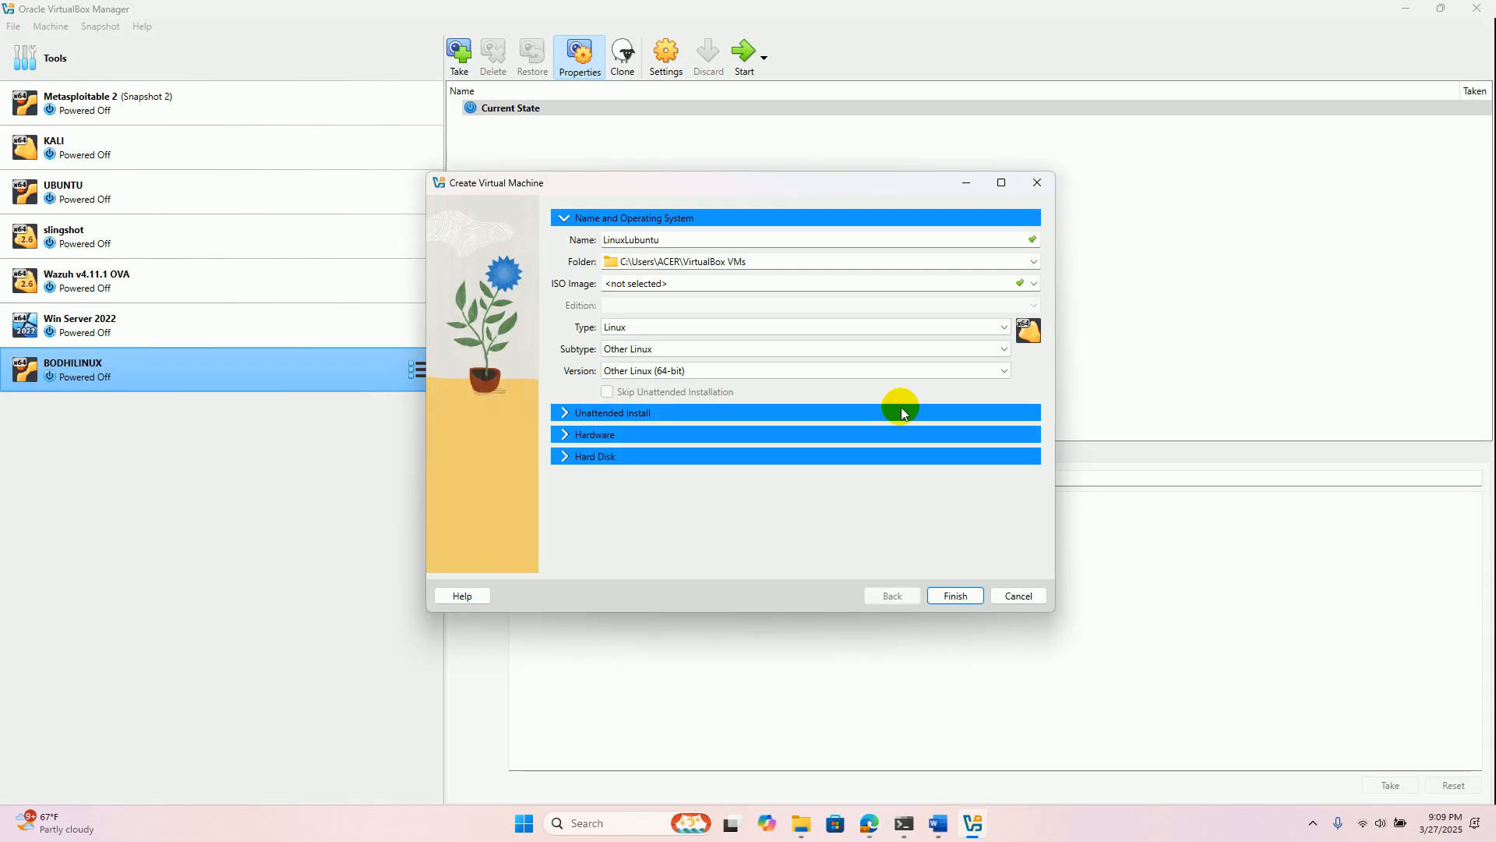
{"action": "left_click", "coordinate": [1034, 284]}
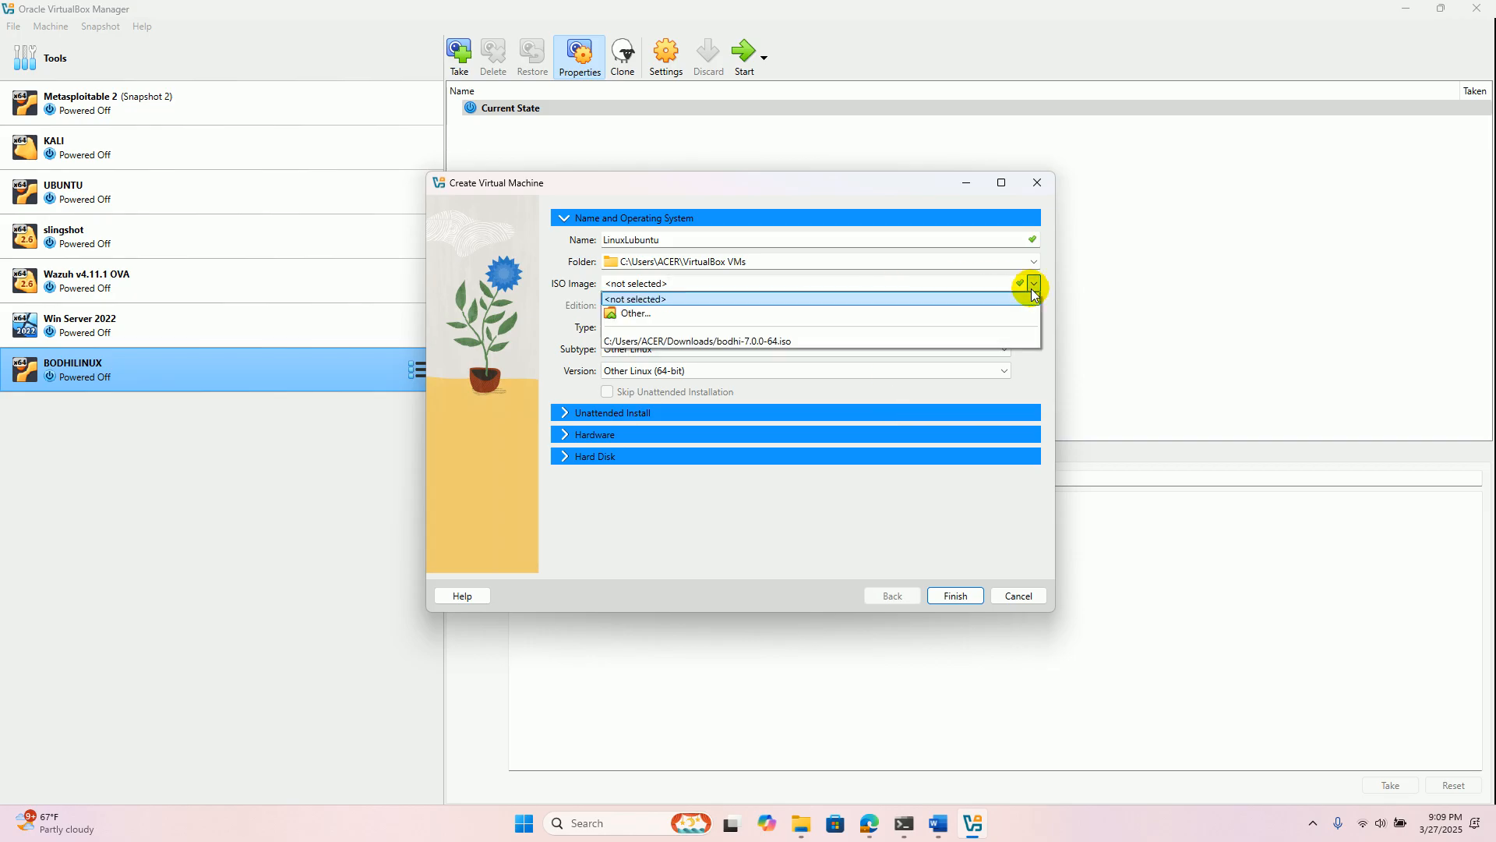
{"action": "left_click", "coordinate": [639, 313]}
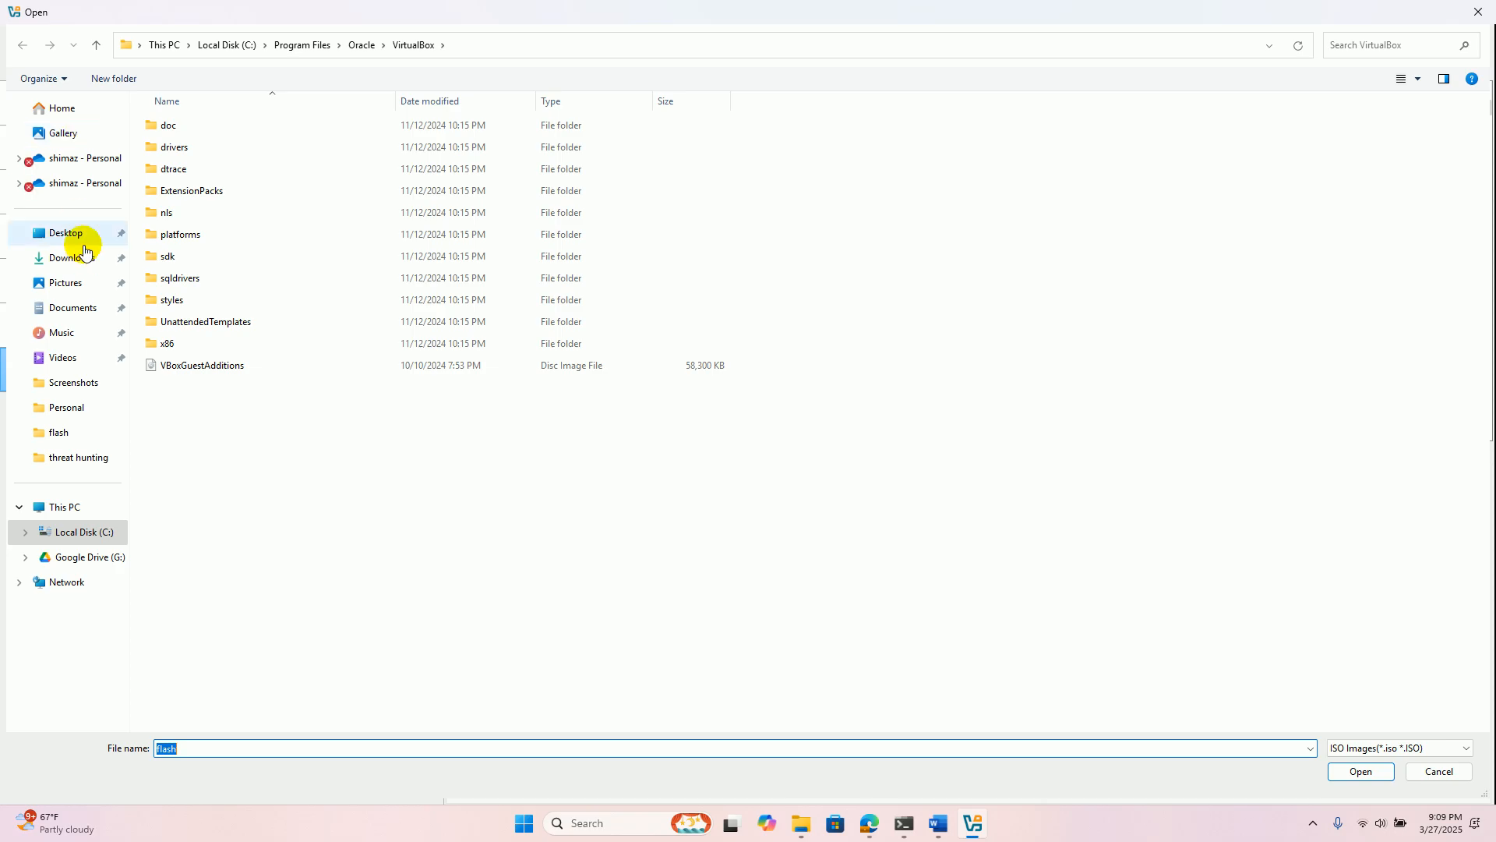
{"action": "left_click", "coordinate": [84, 258]}
{"action": "double_click", "coordinate": [276, 240]}
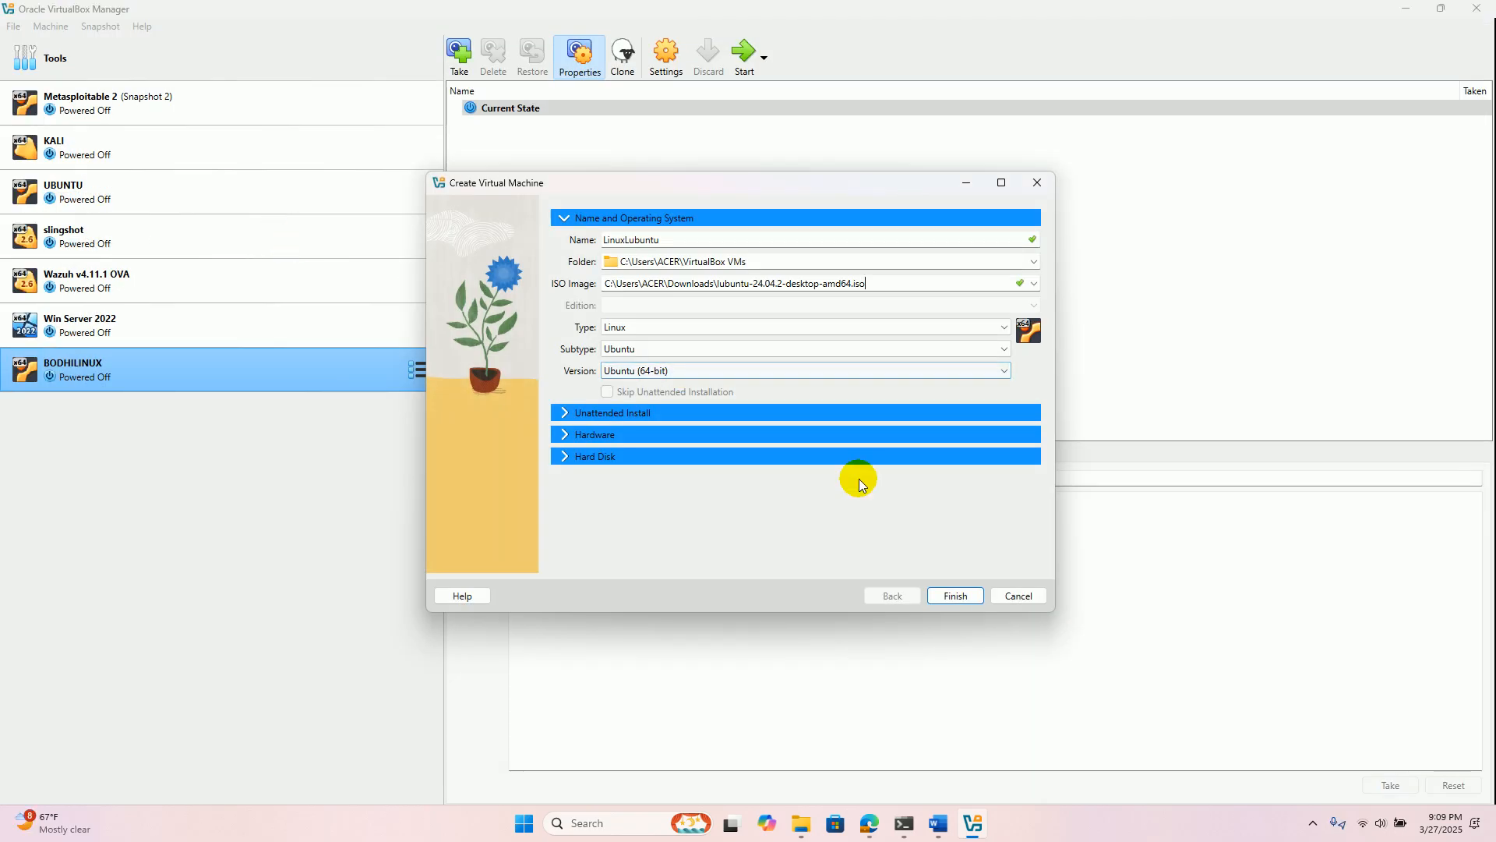
{"action": "left_click", "coordinate": [953, 597]}
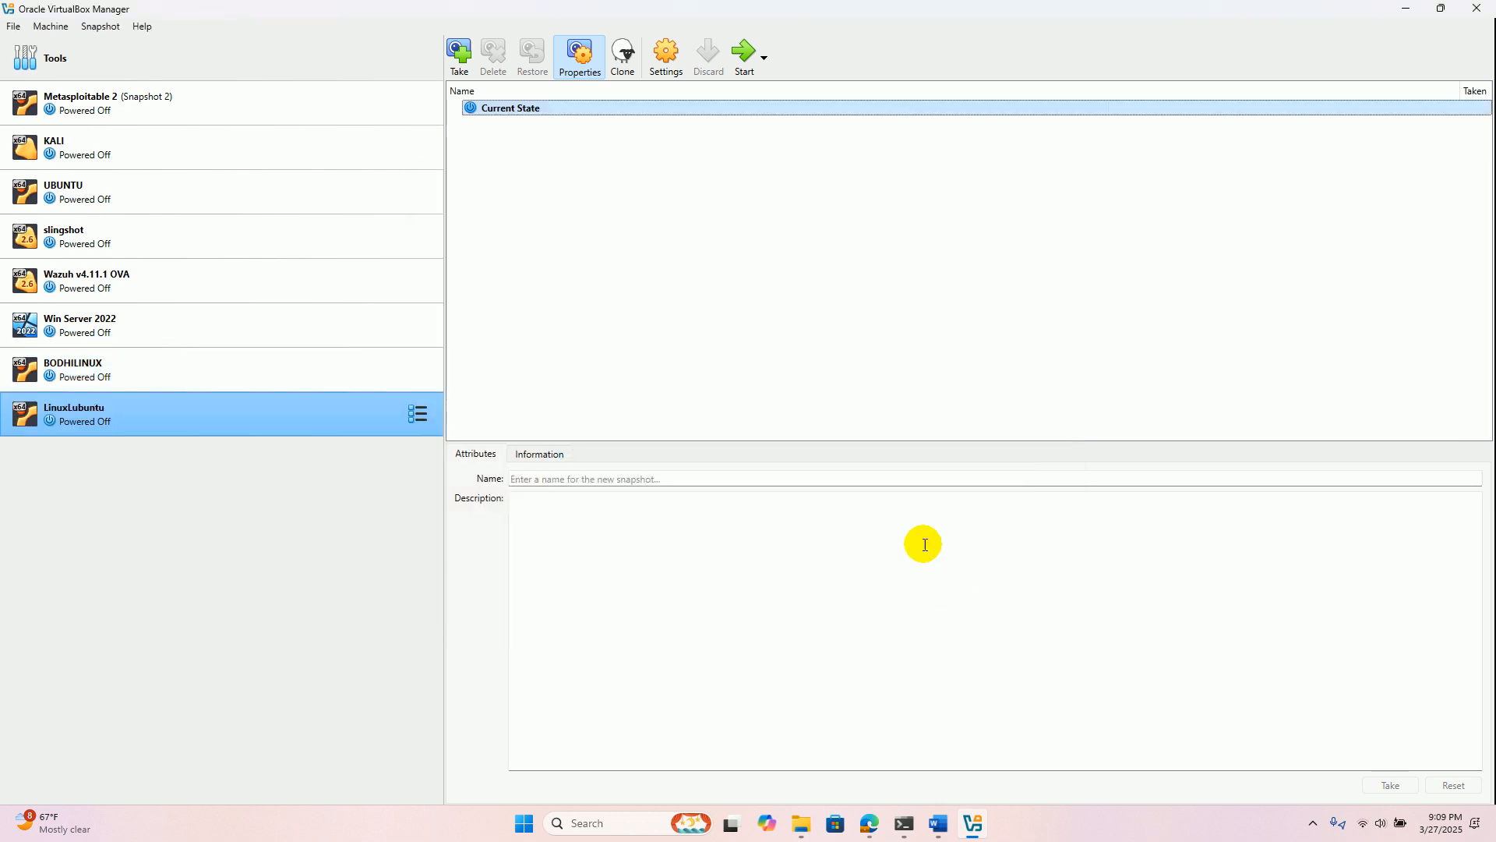
{"action": "left_click", "coordinate": [743, 68]}
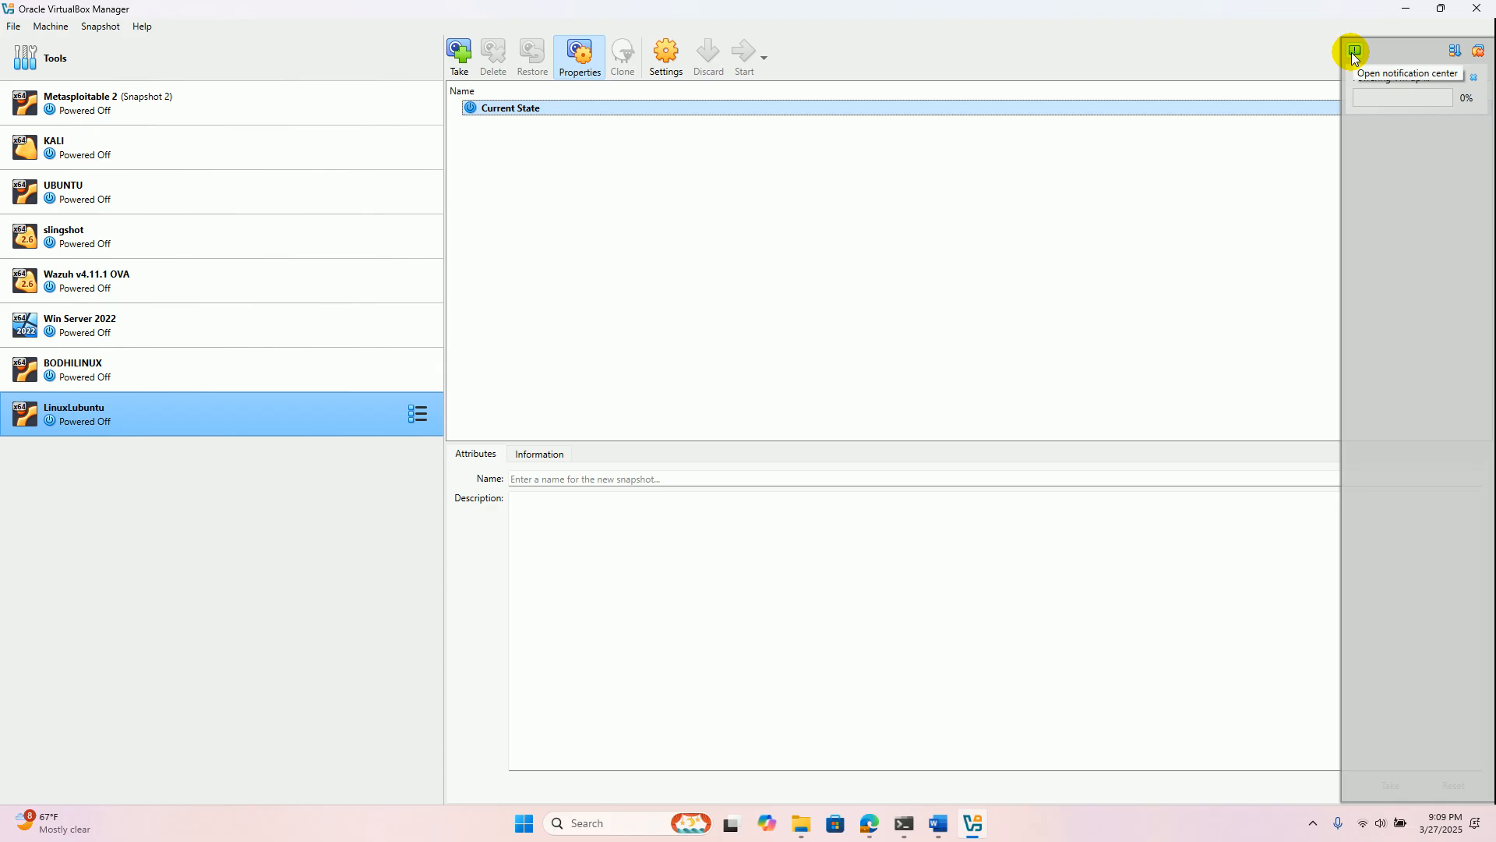
{"action": "left_click", "coordinate": [1313, 825]}
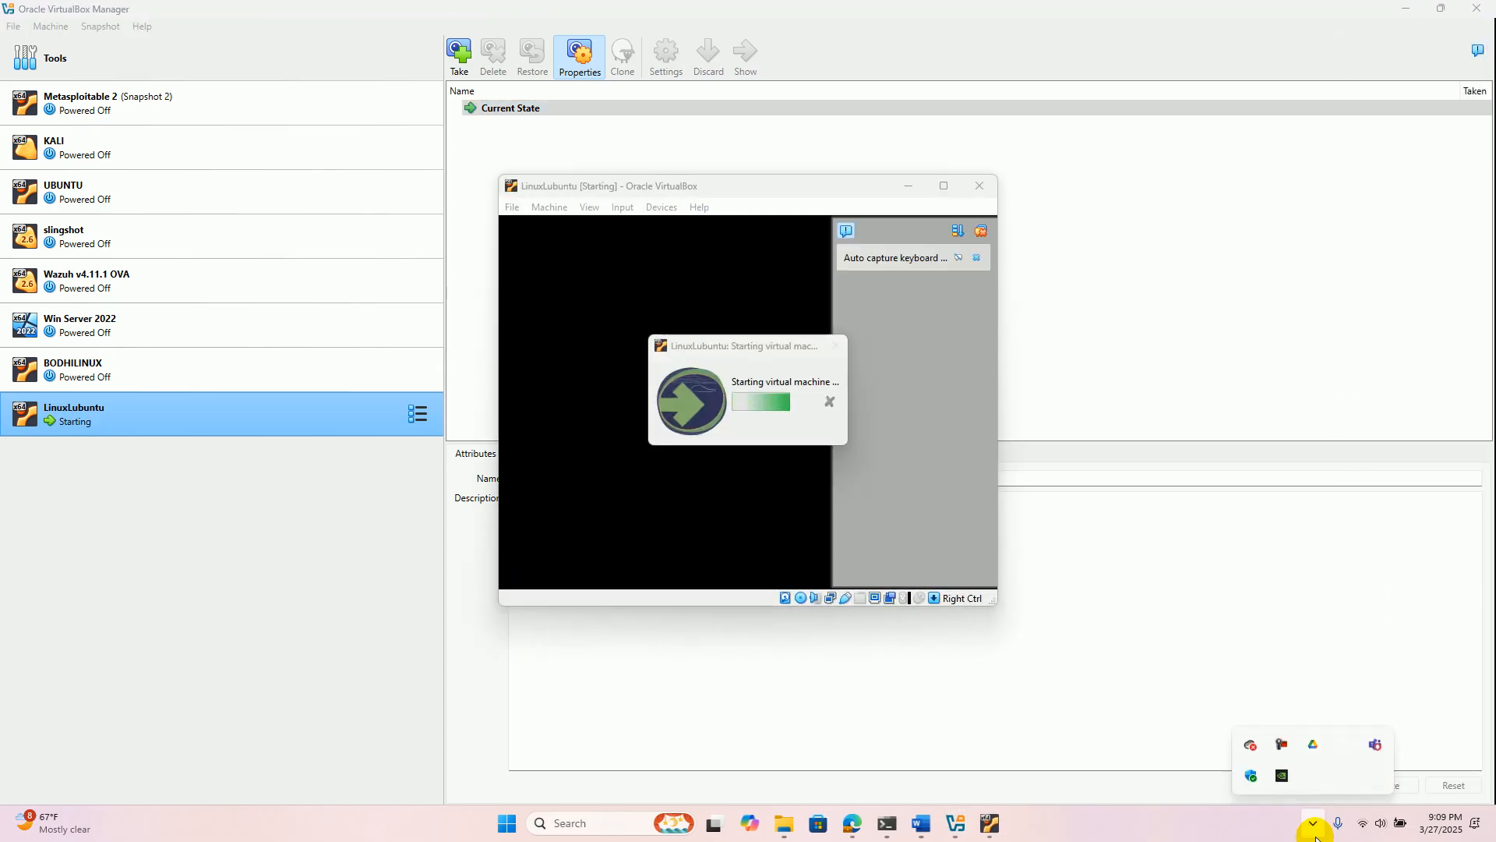
{"action": "left_click", "coordinate": [1286, 743]}
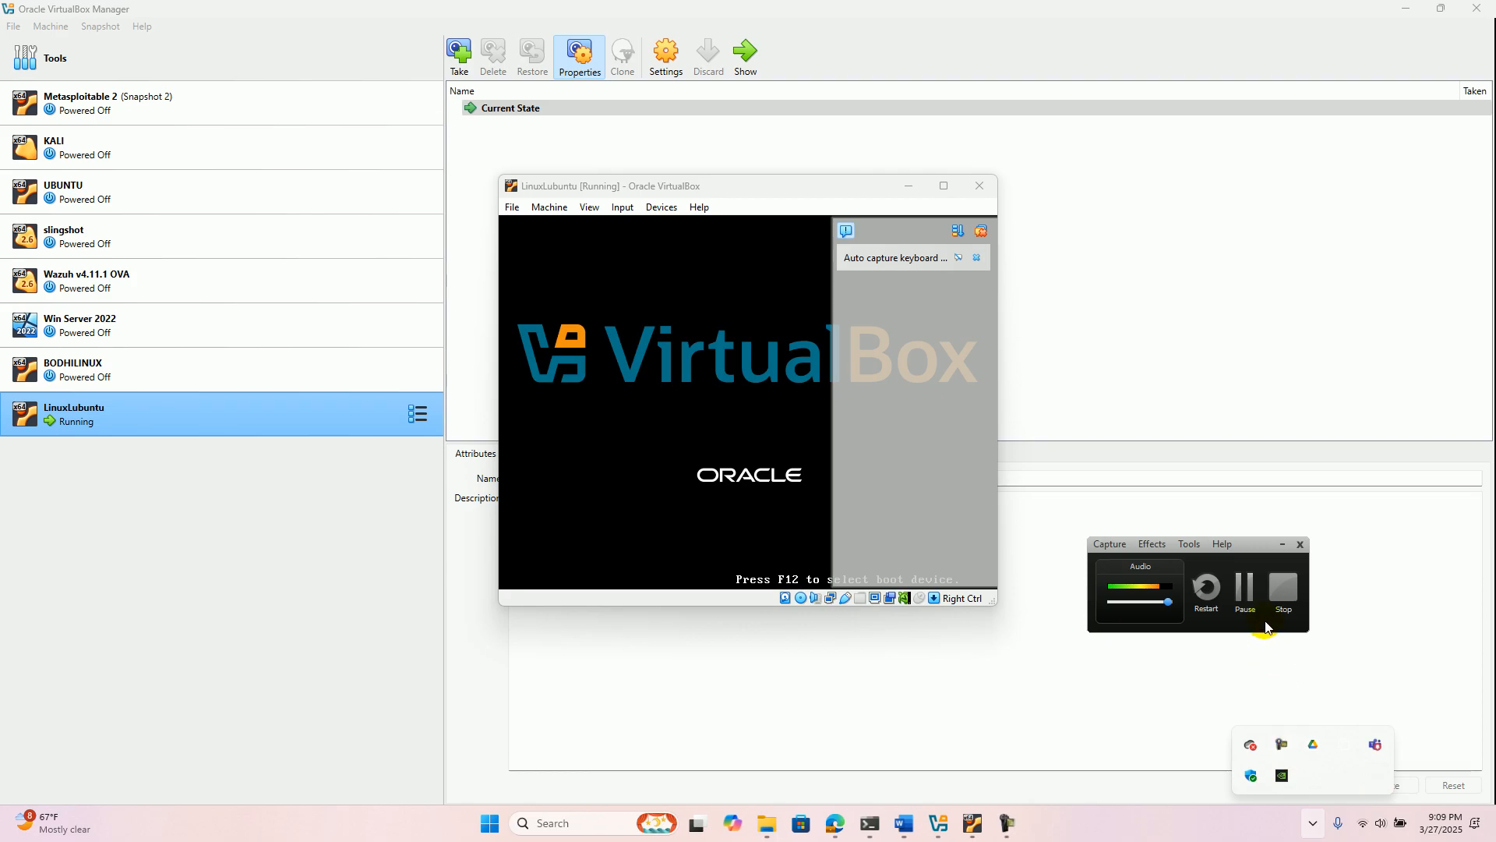
{"action": "left_click", "coordinate": [1245, 592]}
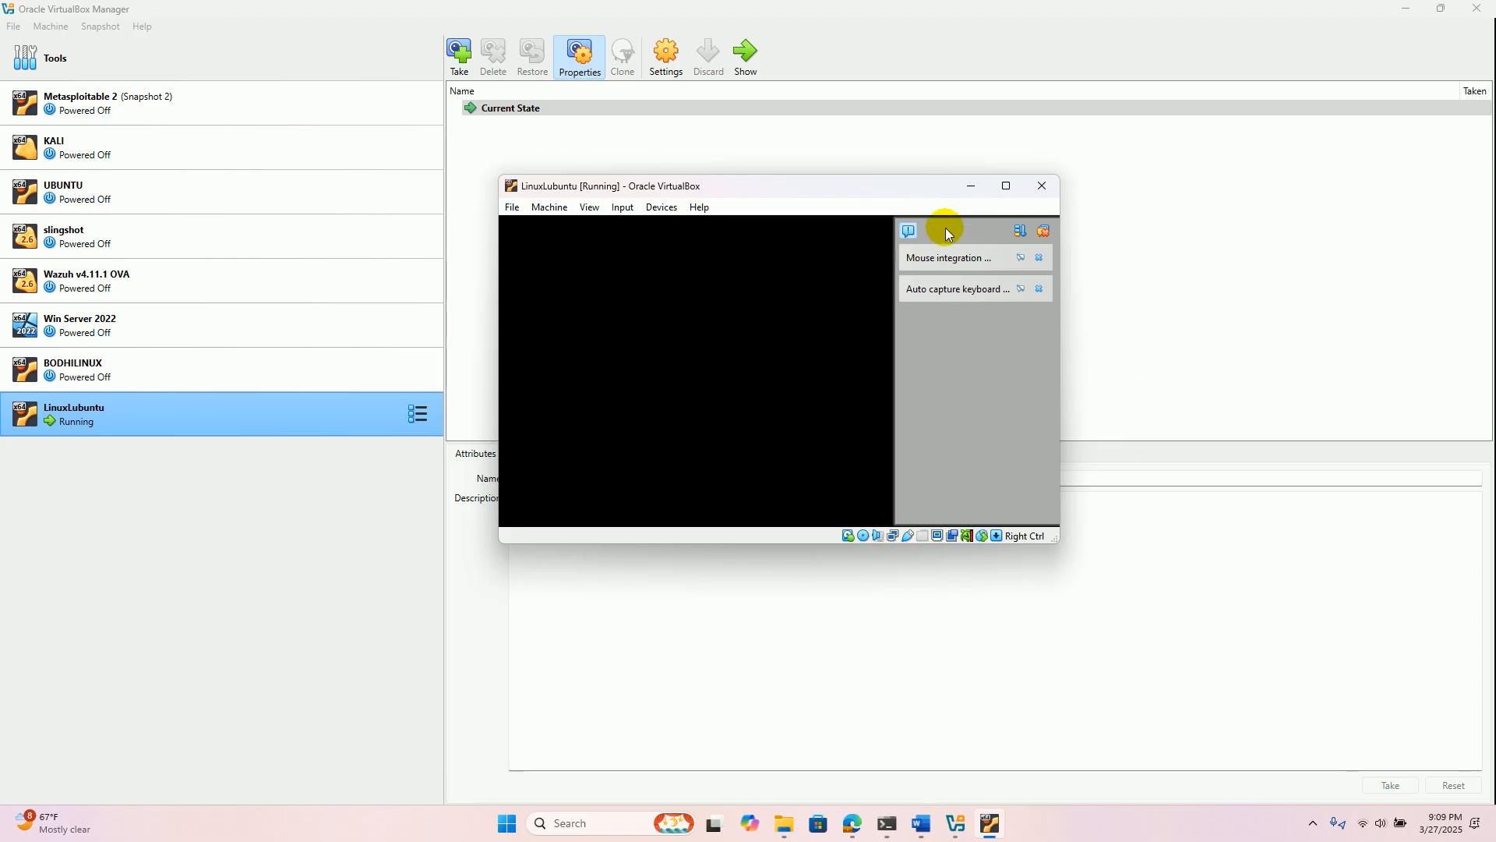
- Collapse the notification list in the running LinuxLubuntu machine's window
{"action": "left_click", "coordinate": [910, 231]}
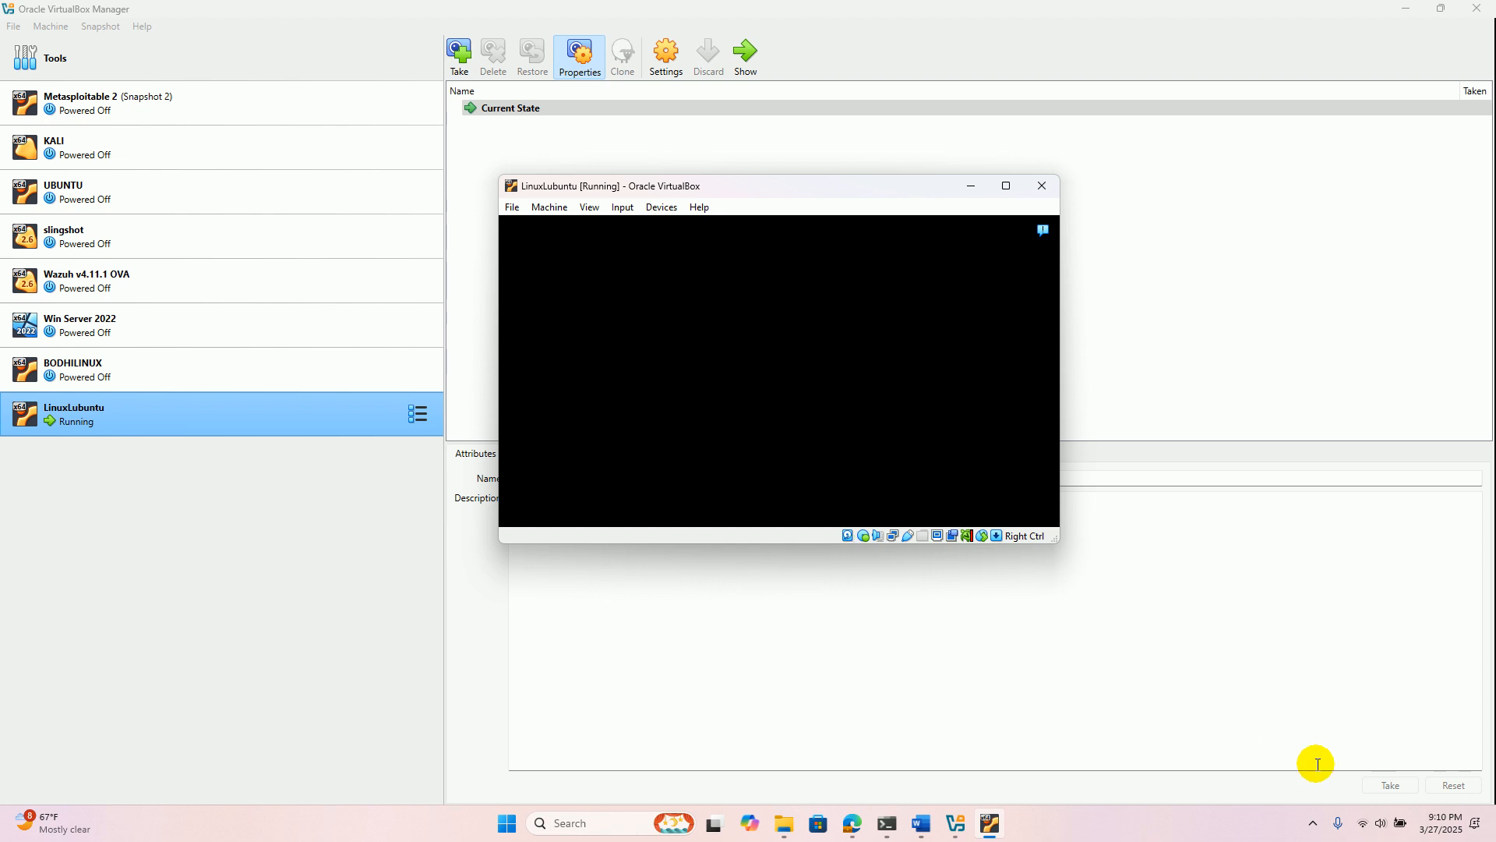
{"action": "left_click", "coordinate": [1317, 825]}
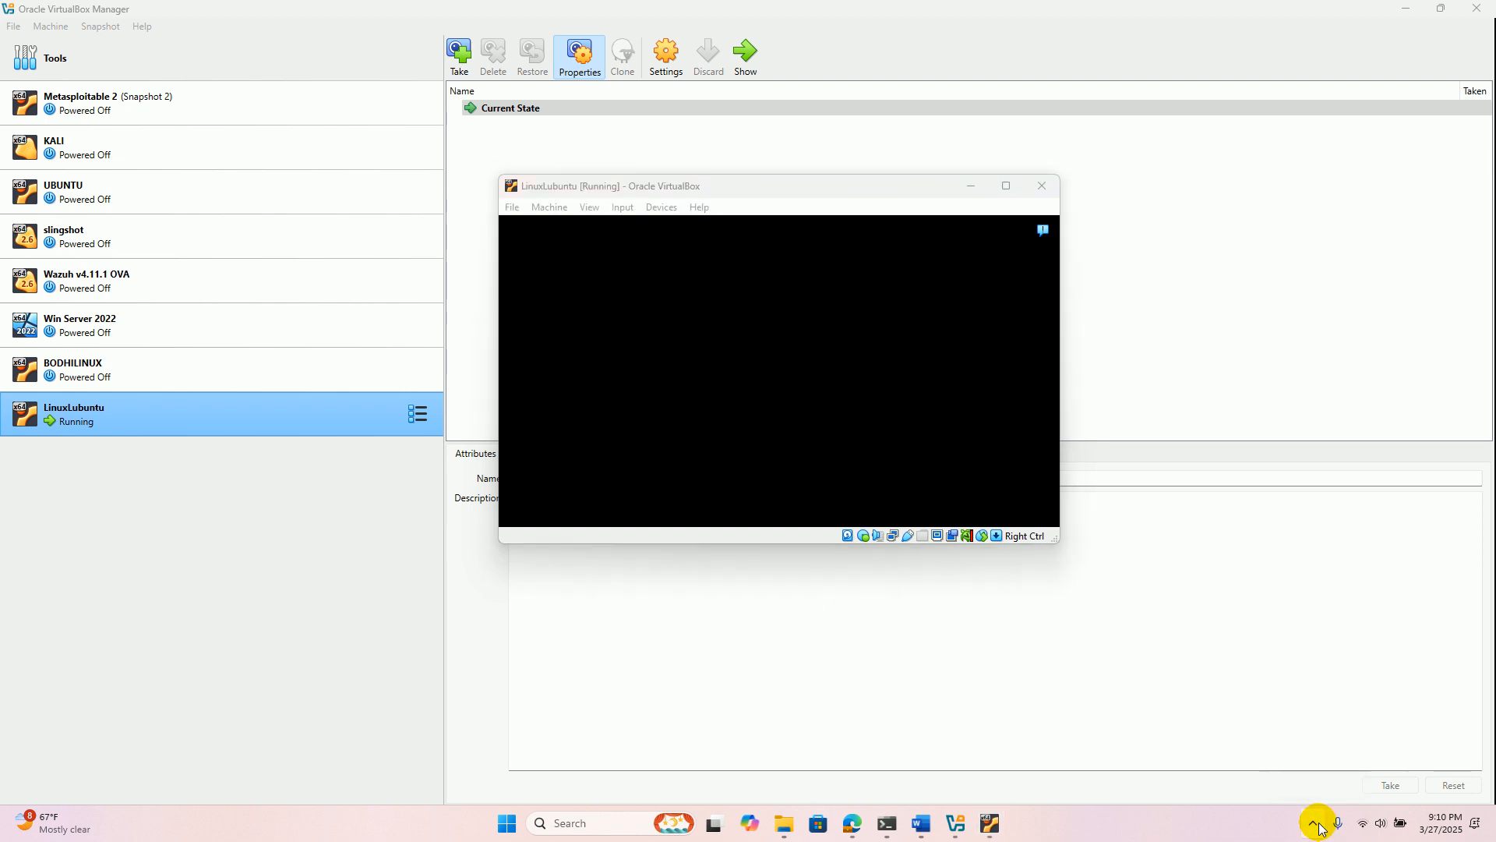
{"action": "left_click", "coordinate": [1284, 745]}
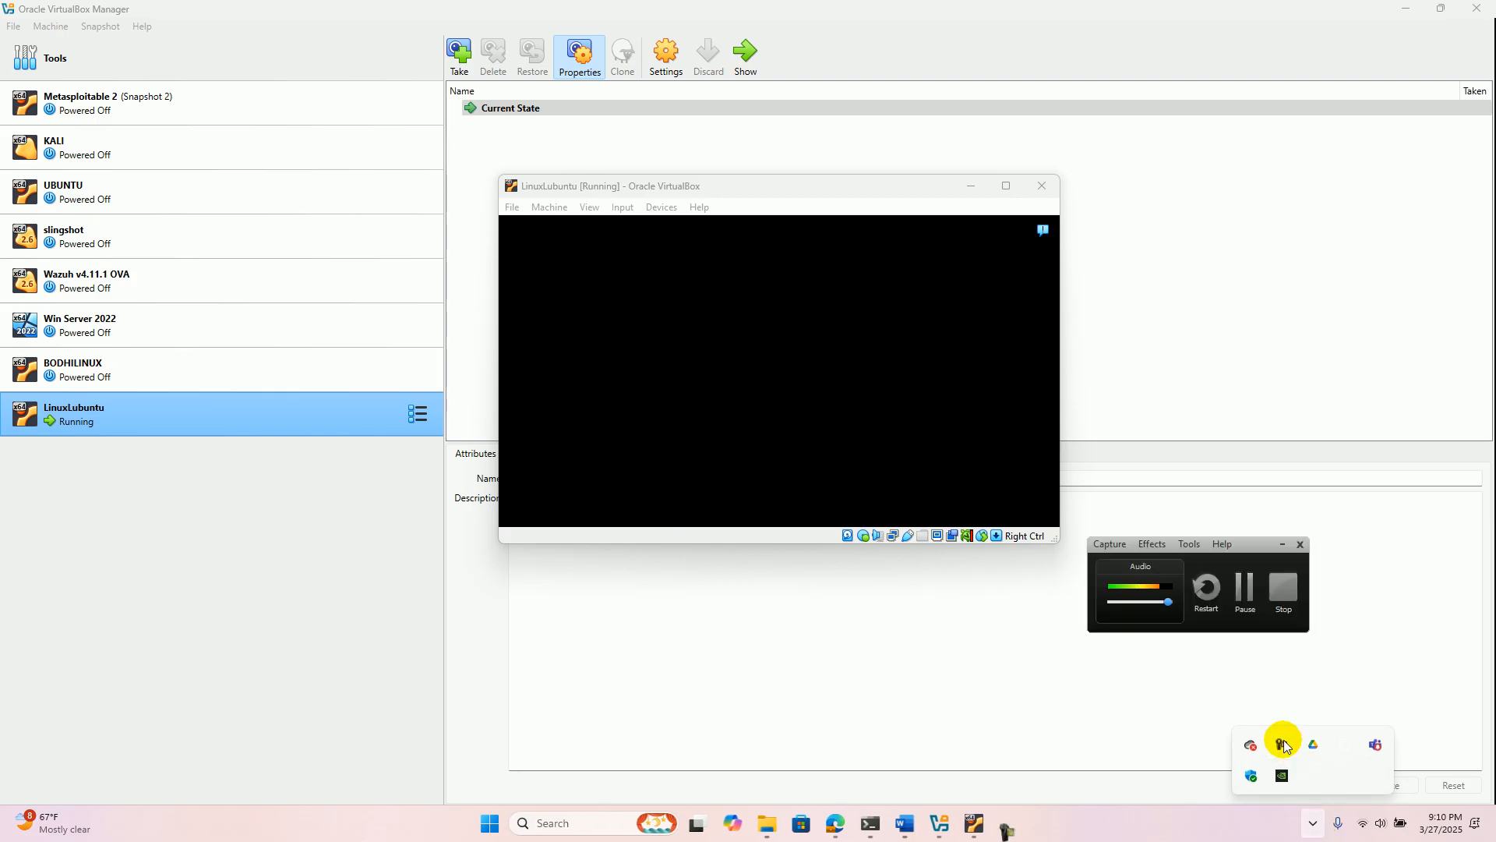
{"action": "left_click", "coordinate": [1251, 588]}
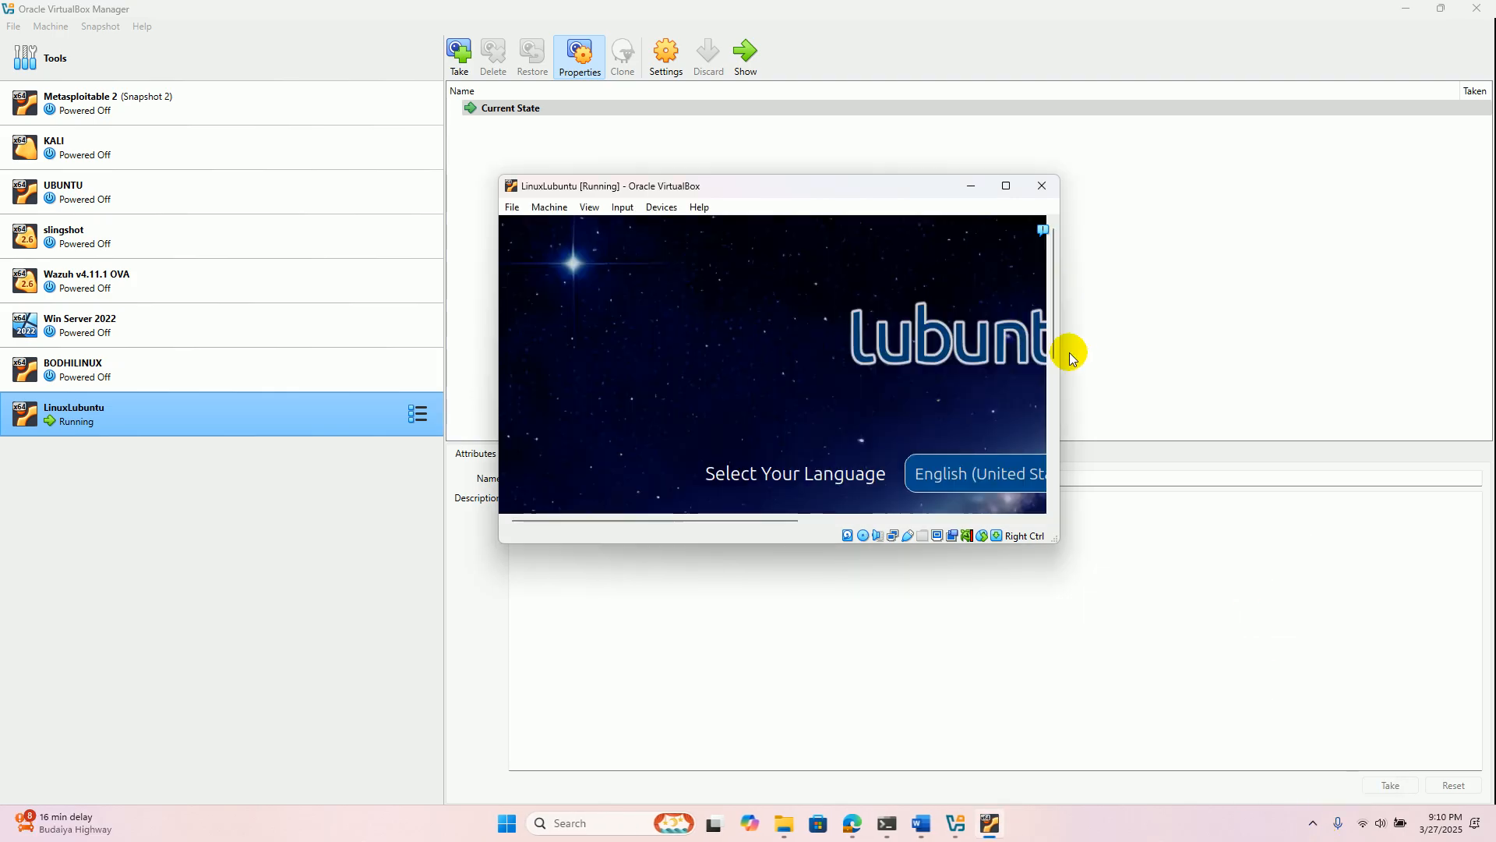
- Maximize the LinuxLubuntu machine's window and launch the Lubuntu installer
{"action": "left_click", "coordinate": [1006, 186]}
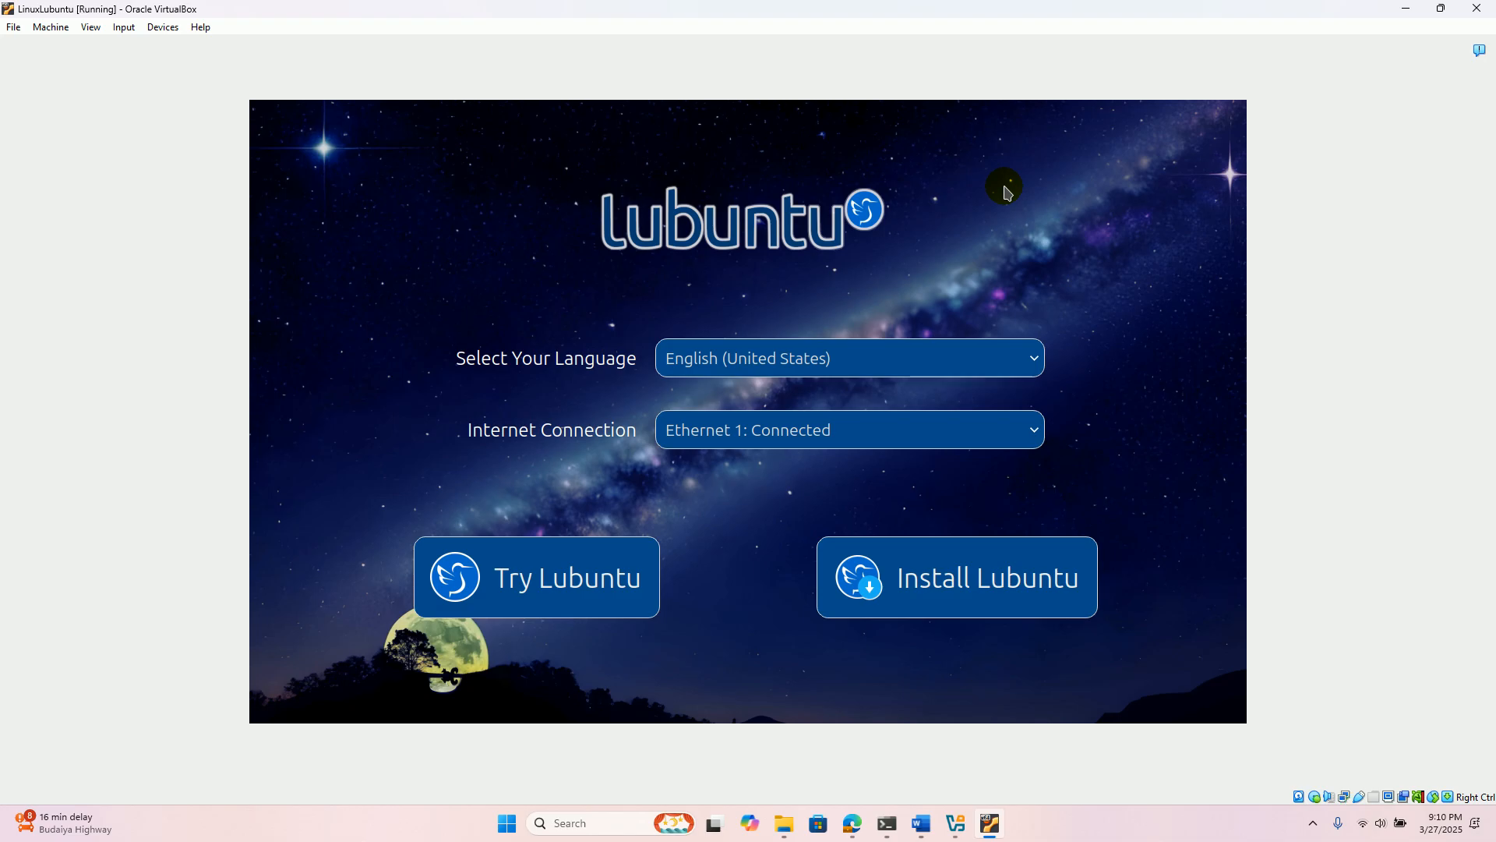
{"action": "left_click", "coordinate": [958, 585]}
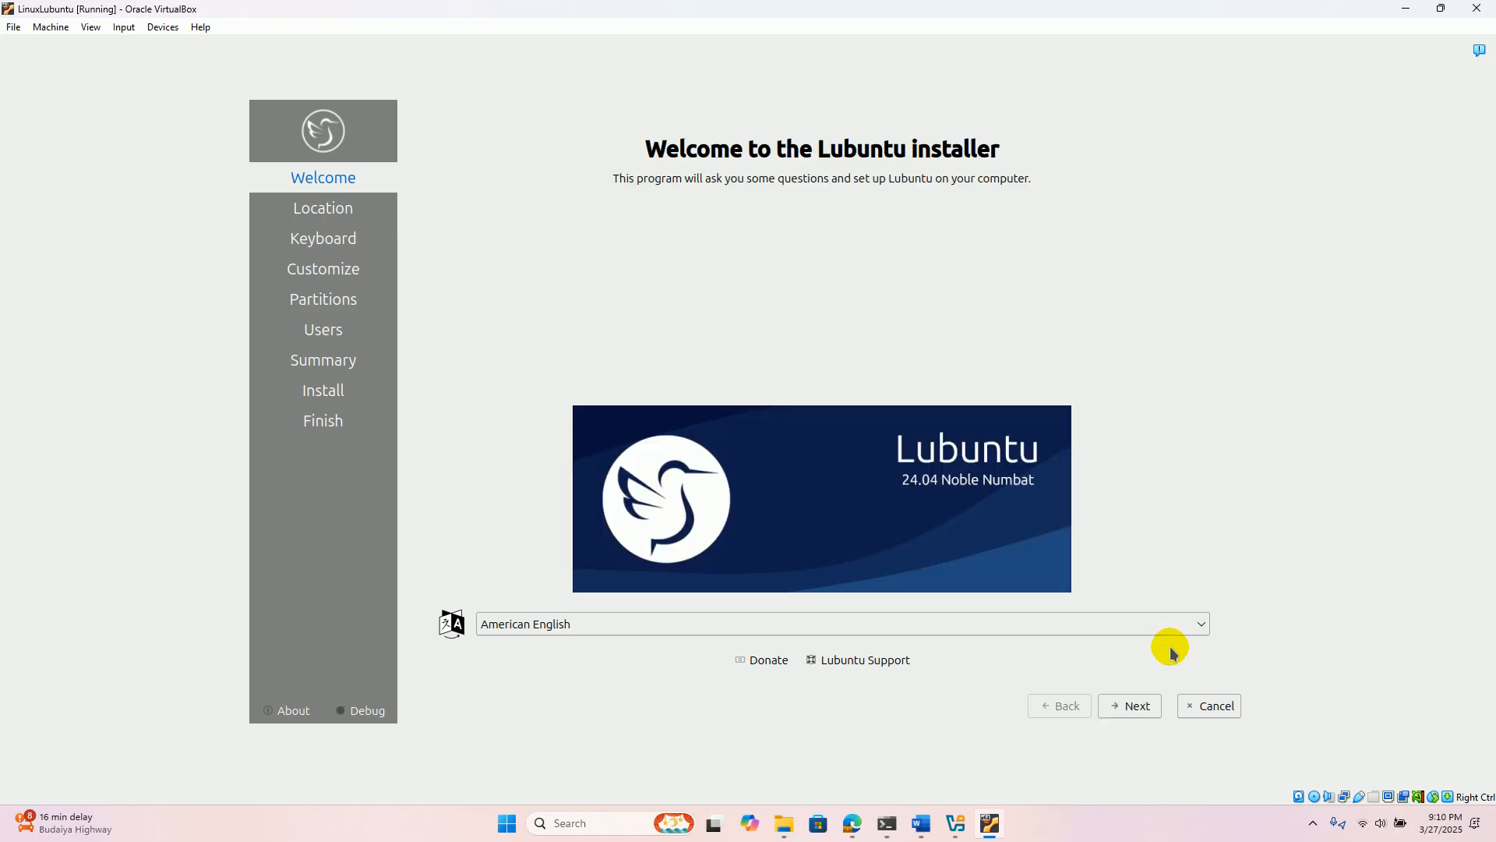
- Accept American English and the Asia/Bahrain location in the installer, and proceed to the keyboard layout choices
{"action": "left_click", "coordinate": [1144, 704]}
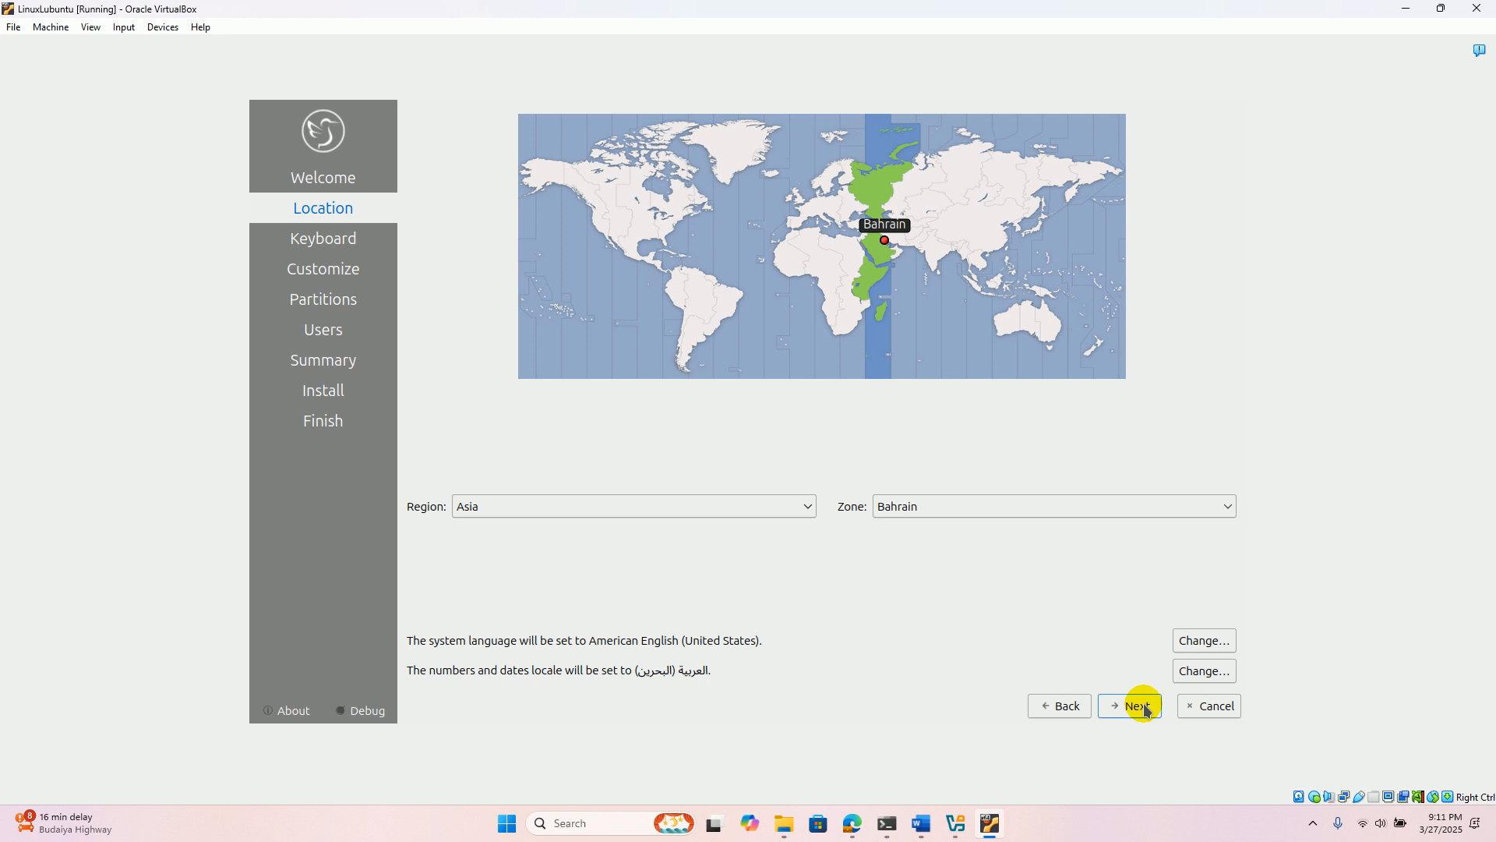
{"action": "left_click", "coordinate": [1144, 708]}
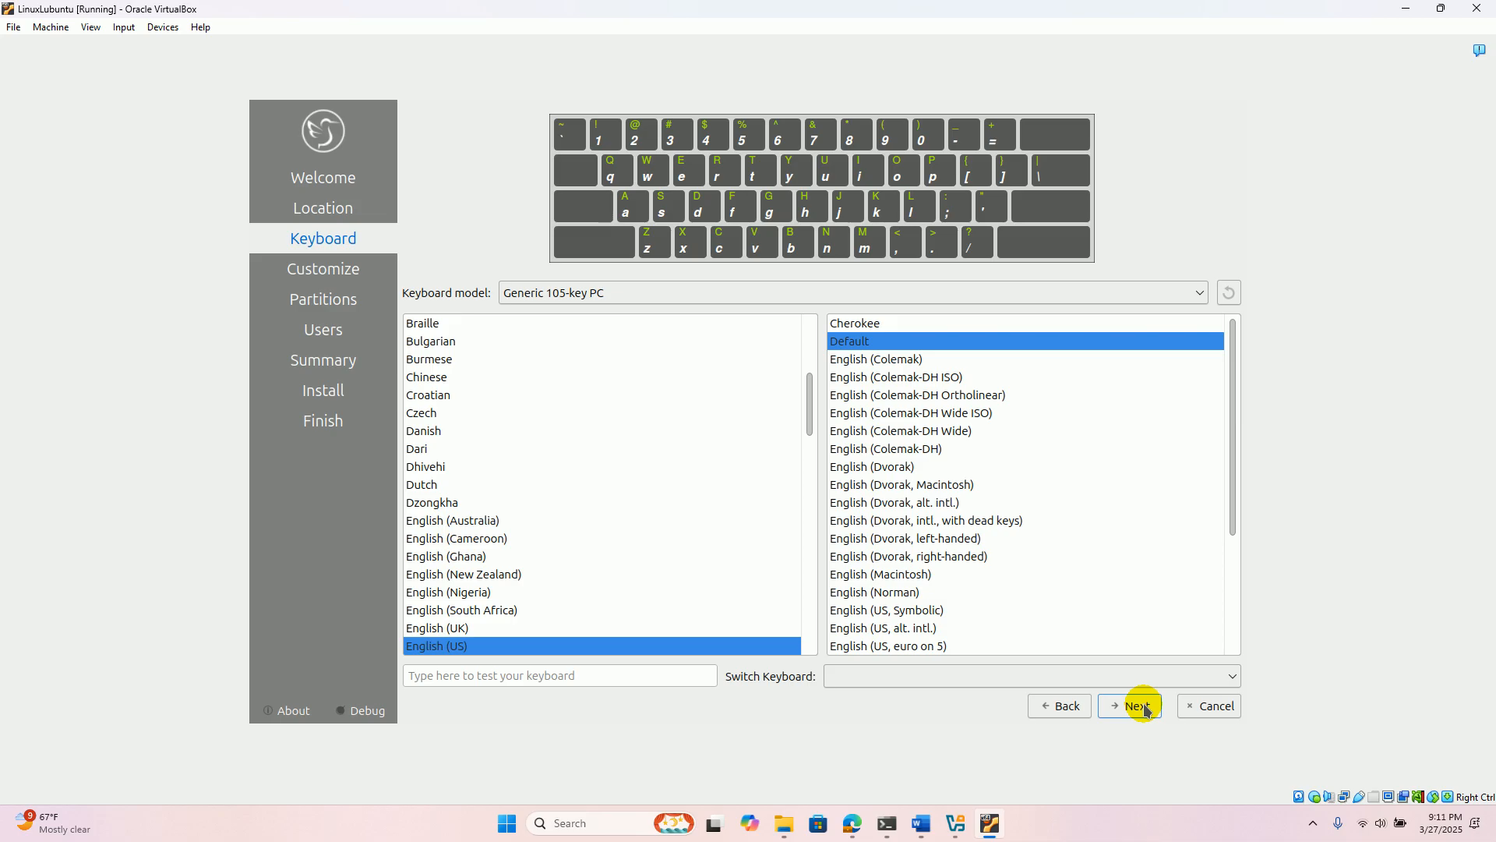
{"action": "mouse_move", "coordinate": [1229, 400]}
{"action": "left_mouse_down"}
{"action": "mouse_move", "coordinate": [1241, 555]}
{"action": "mouse_move", "coordinate": [1234, 419]}
{"action": "left_mouse_up"}
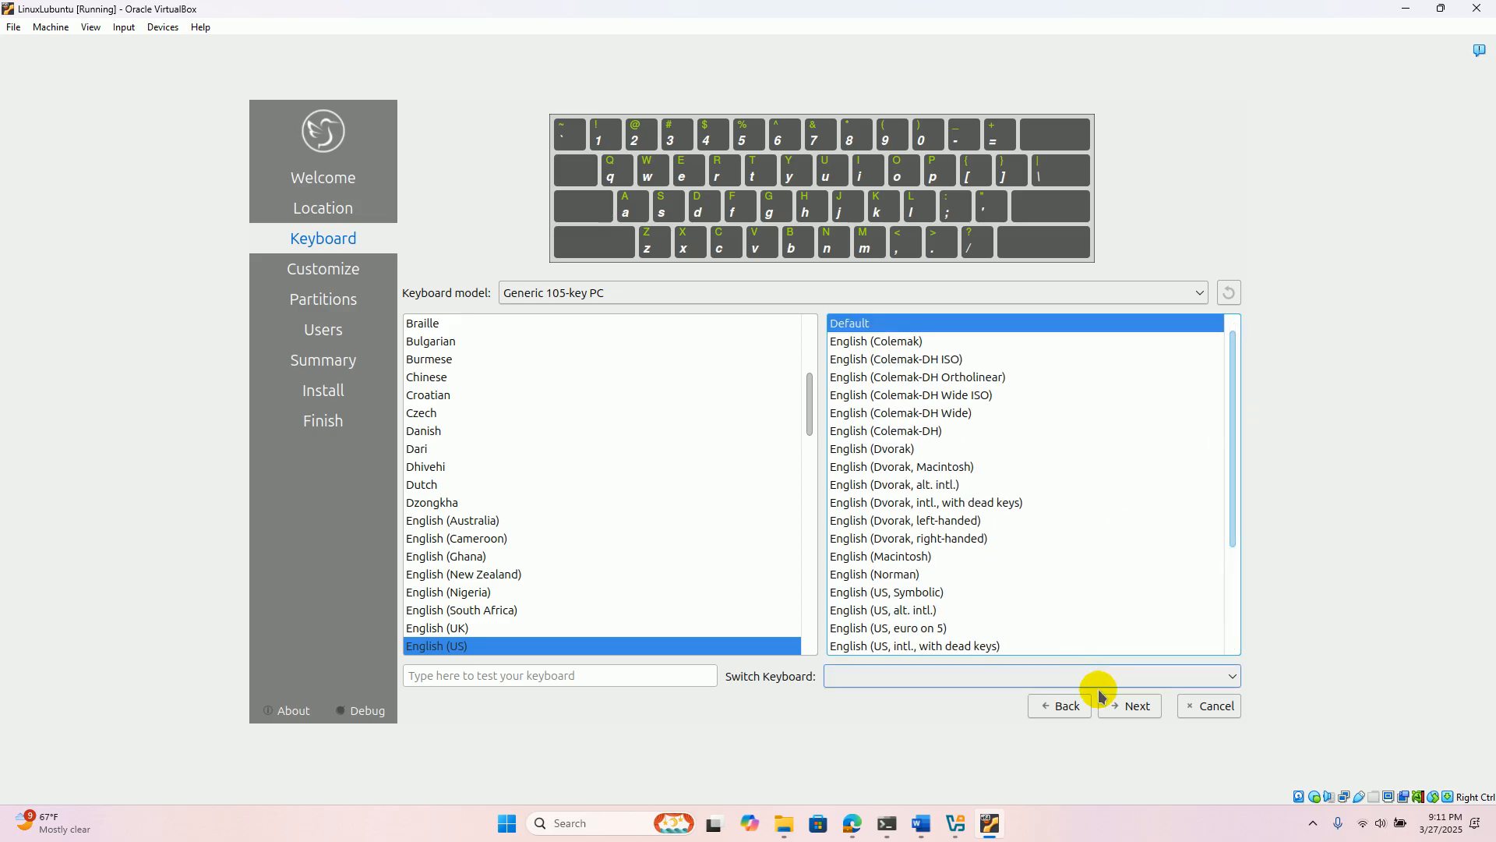
- Accept the English (US) keyboard and Normal Installation, and choose Erase disk for the 25 GiB VBOX HARDDISK
{"action": "left_click", "coordinate": [1128, 708]}
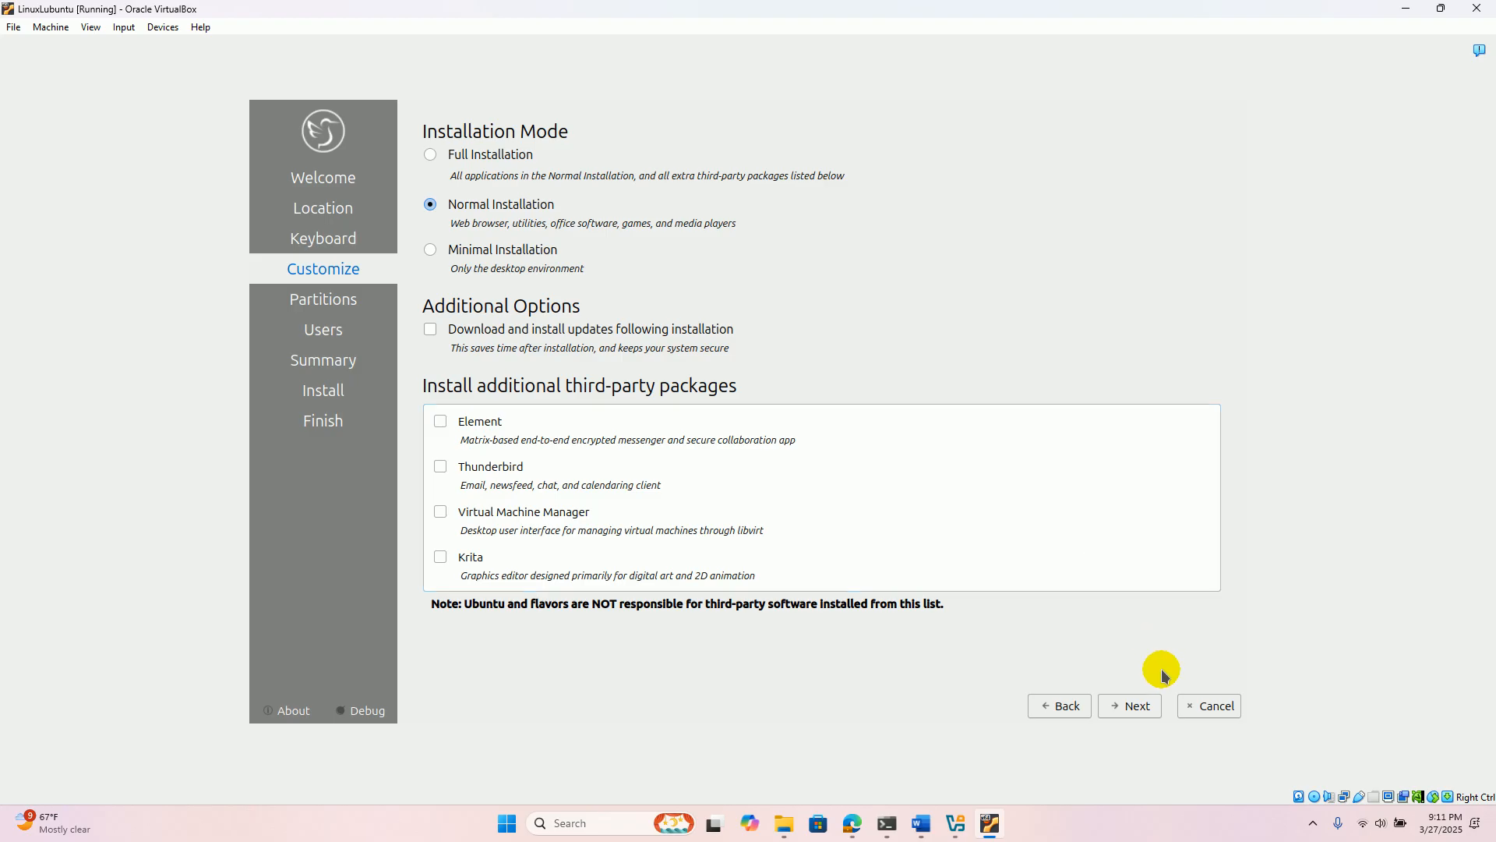
{"action": "left_click", "coordinate": [1138, 707]}
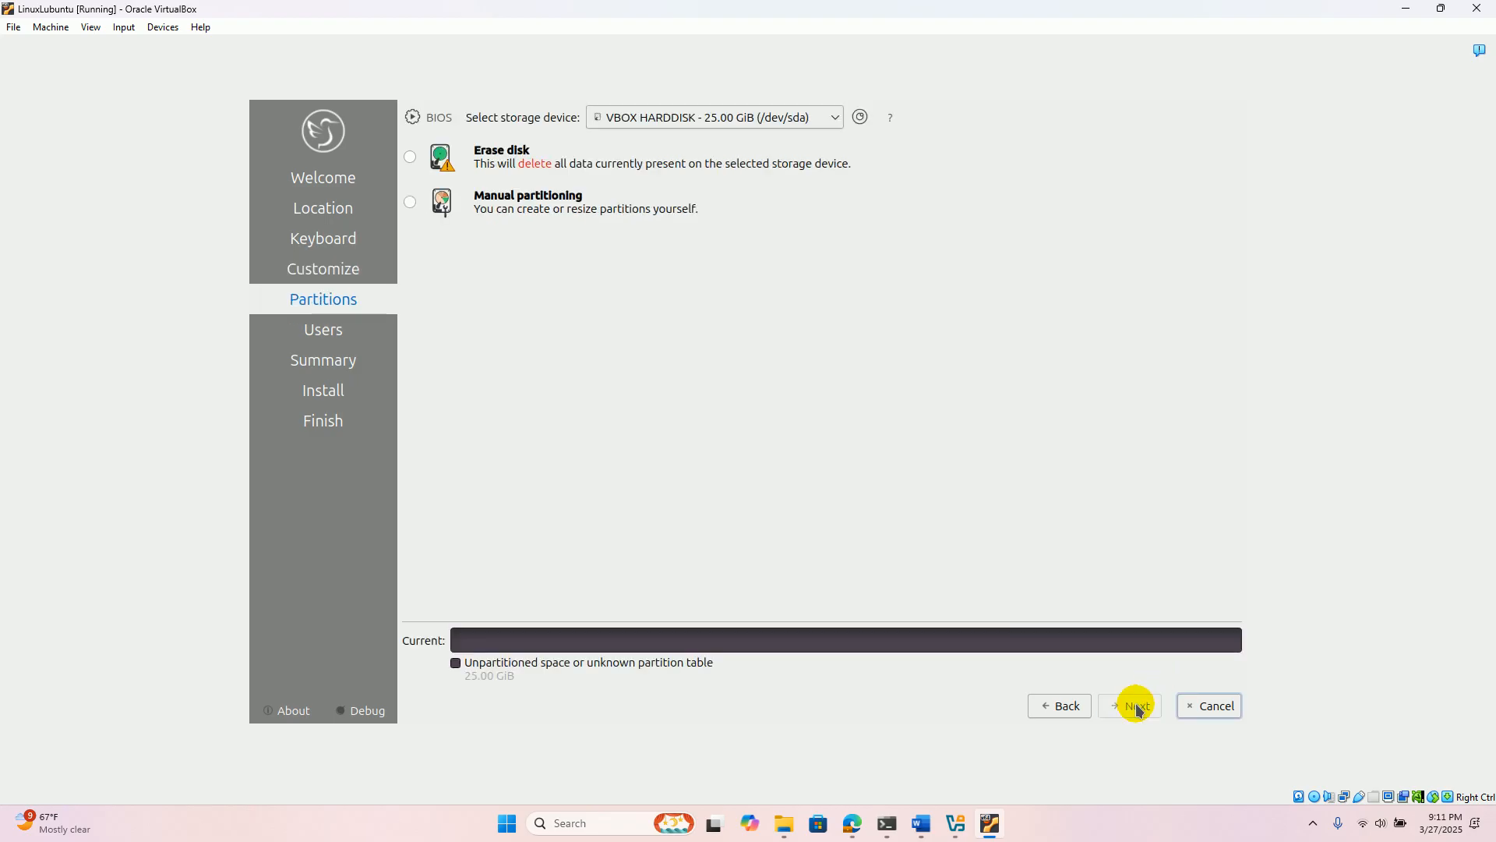
{"action": "left_click", "coordinate": [410, 158]}
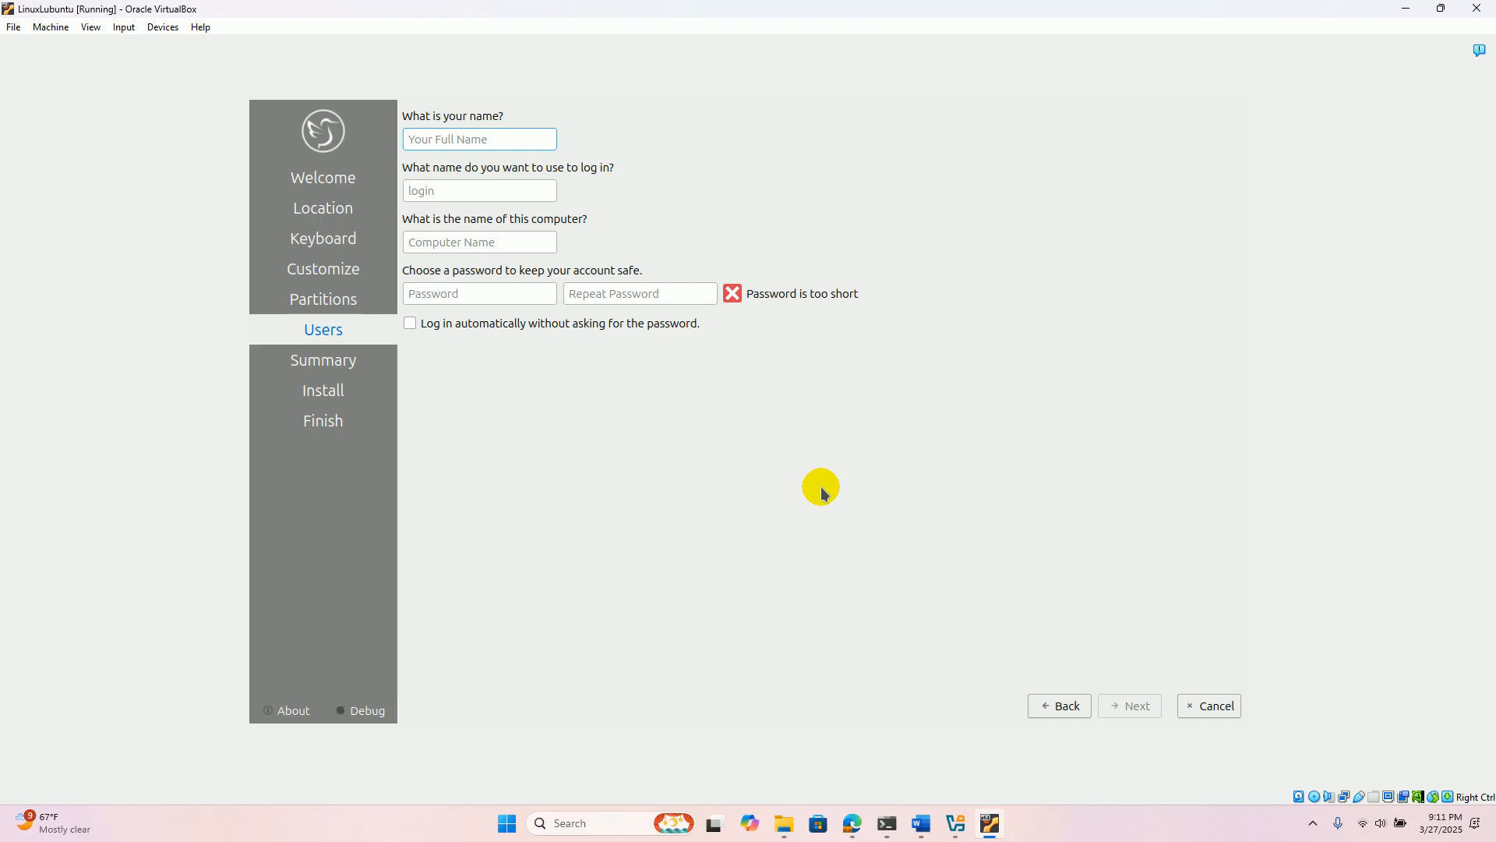
- Set up the user account with bahrain as name and login, and enter and repeat the account password
{"action": "type", "text": "bahrain"}
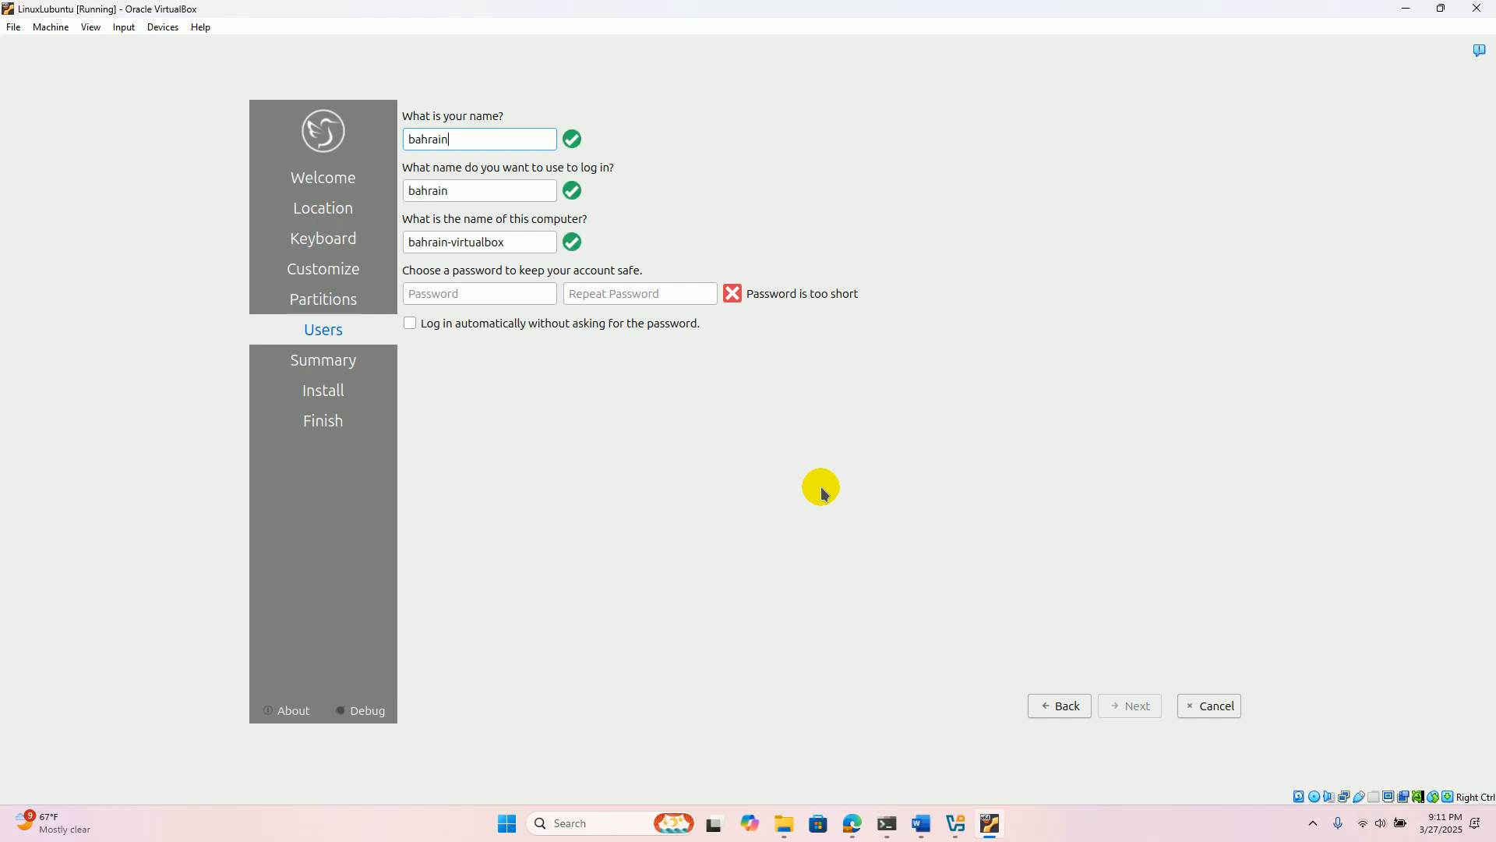
{"action": "left_click", "coordinate": [484, 292]}
{"action": "type", "text": "123"}
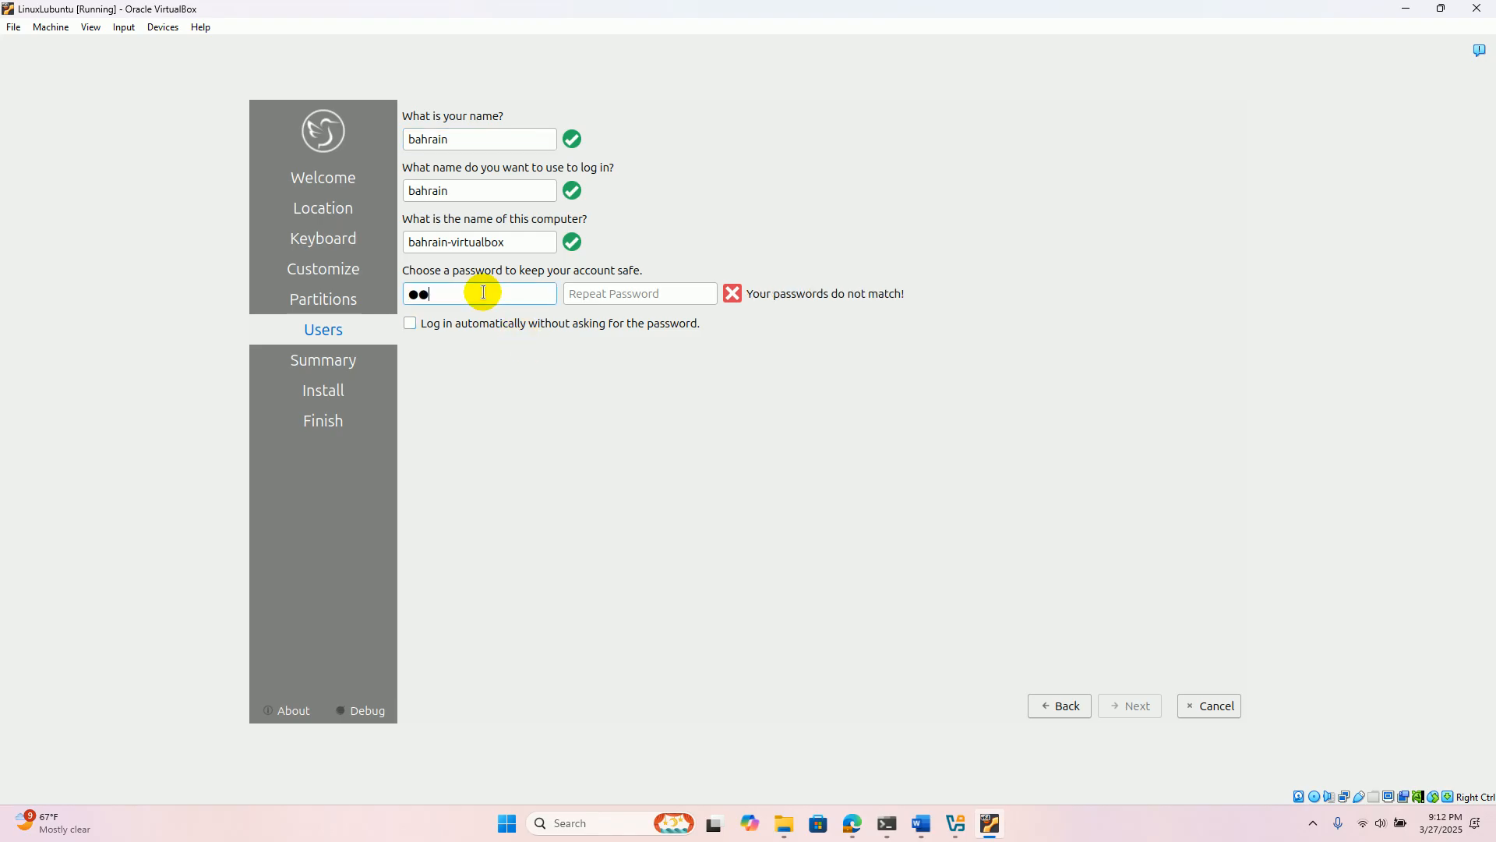
{"action": "left_click", "coordinate": [608, 293]}
{"action": "type", "text": "123"}
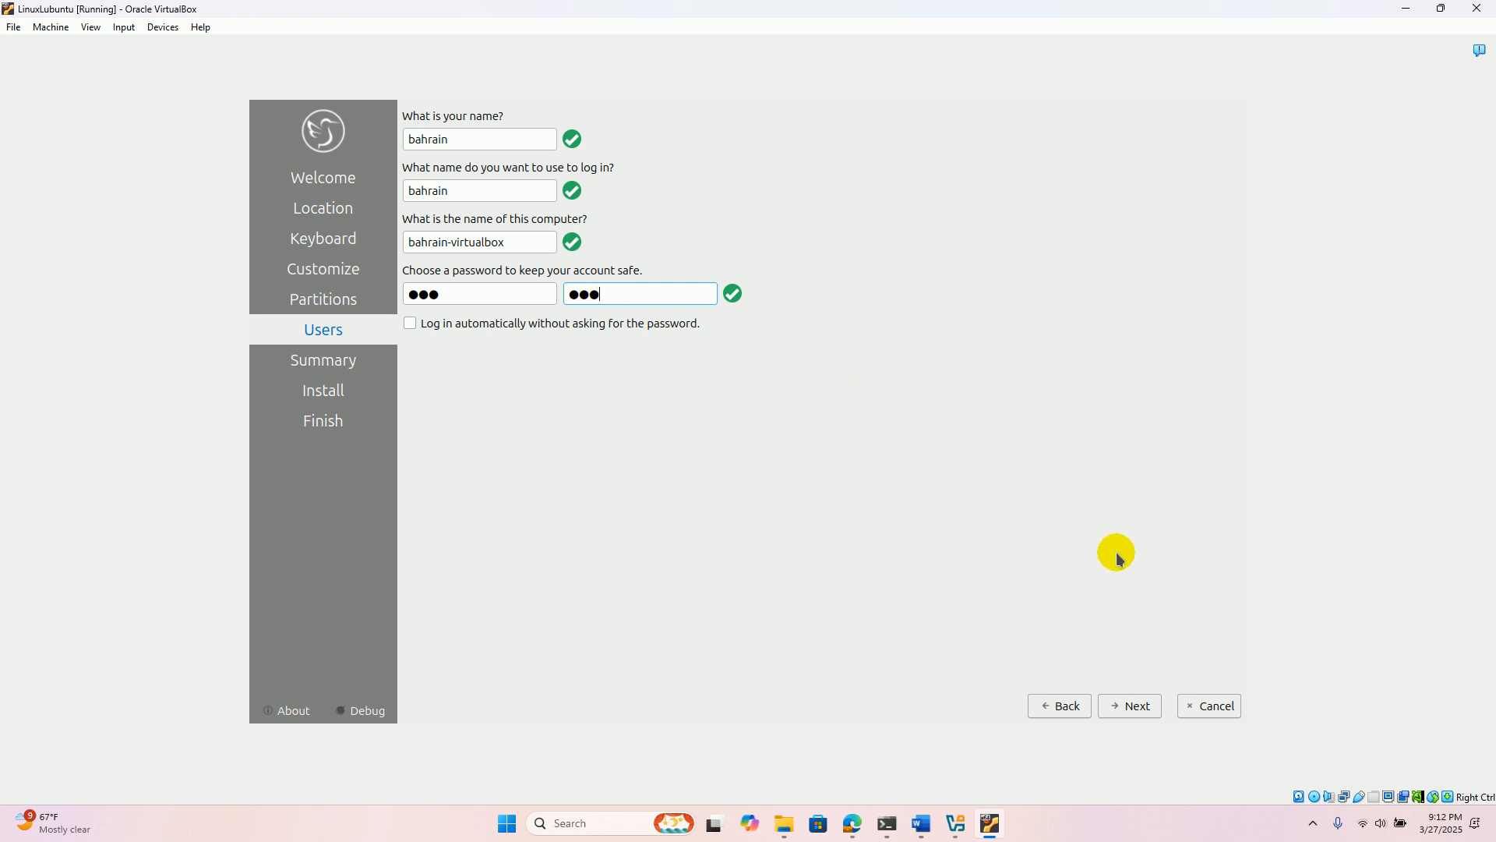
- Proceed to the installation summary, start installing Lubuntu and confirm the disk changes
{"action": "left_click", "coordinate": [1138, 706]}
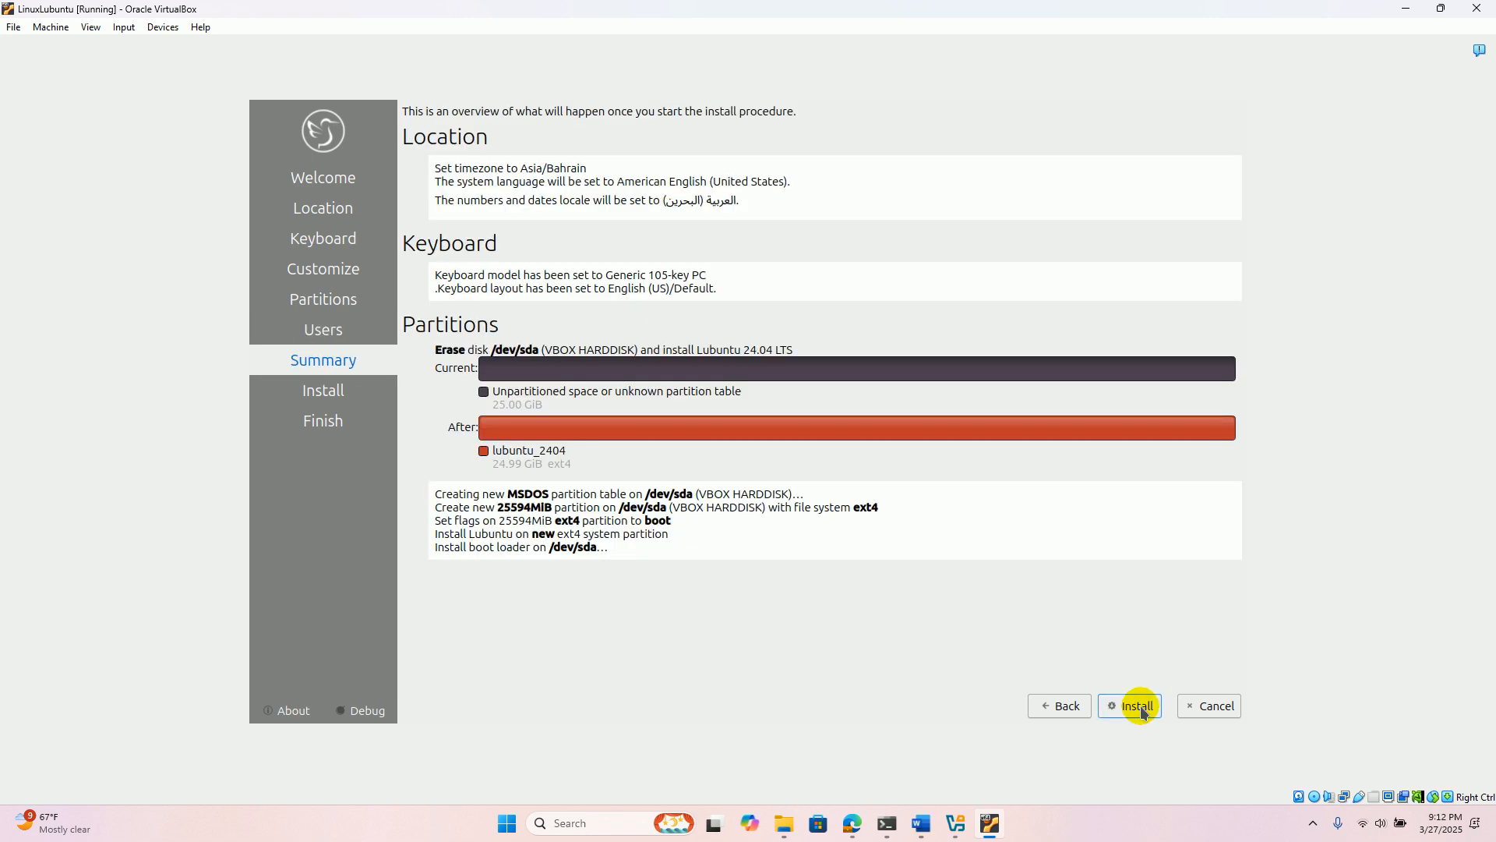
{"action": "left_click", "coordinate": [1139, 707]}
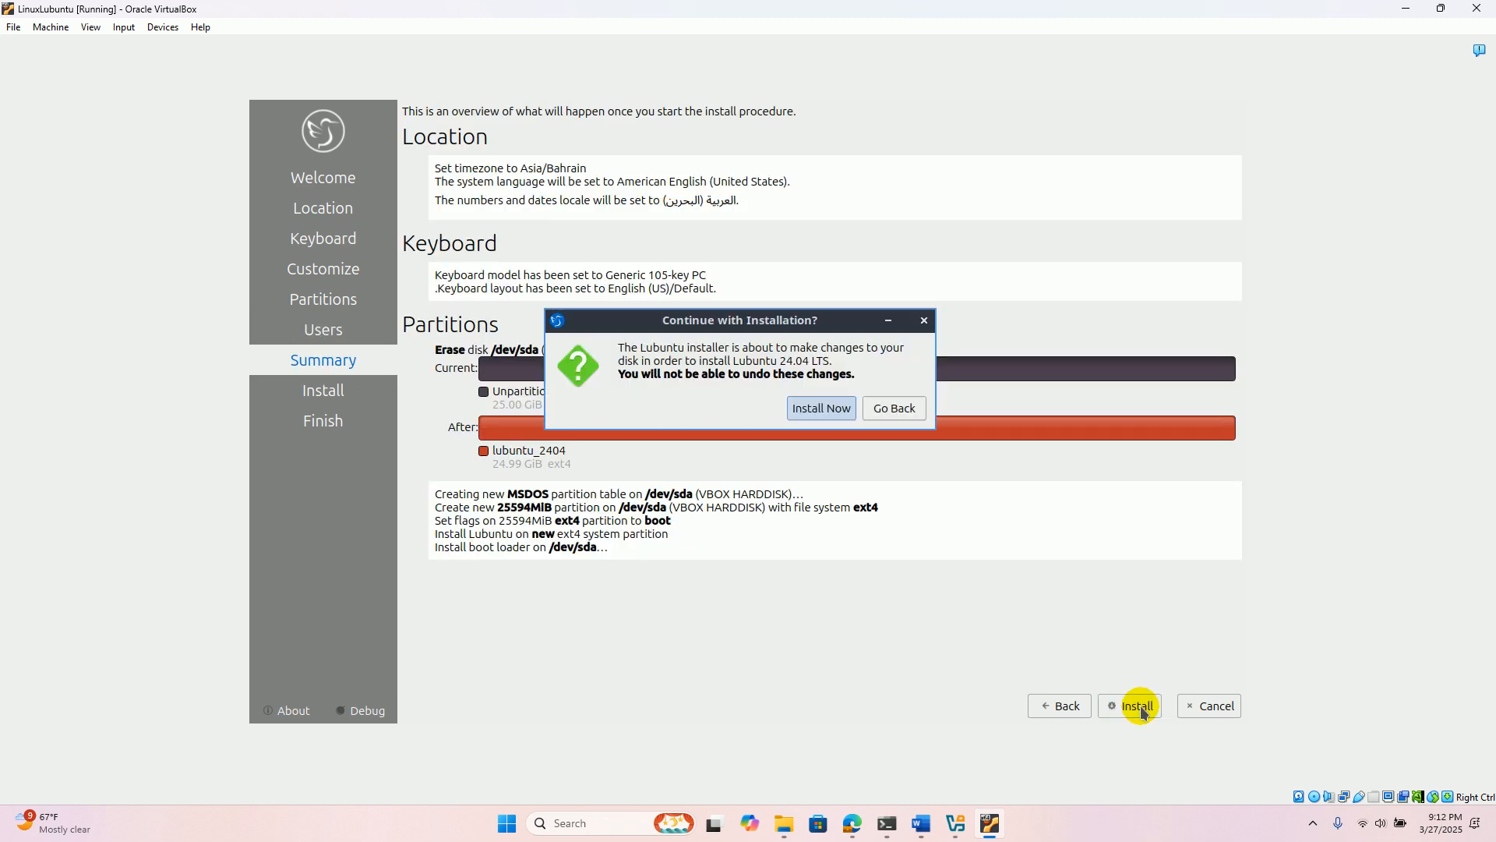
{"action": "left_click", "coordinate": [822, 409]}
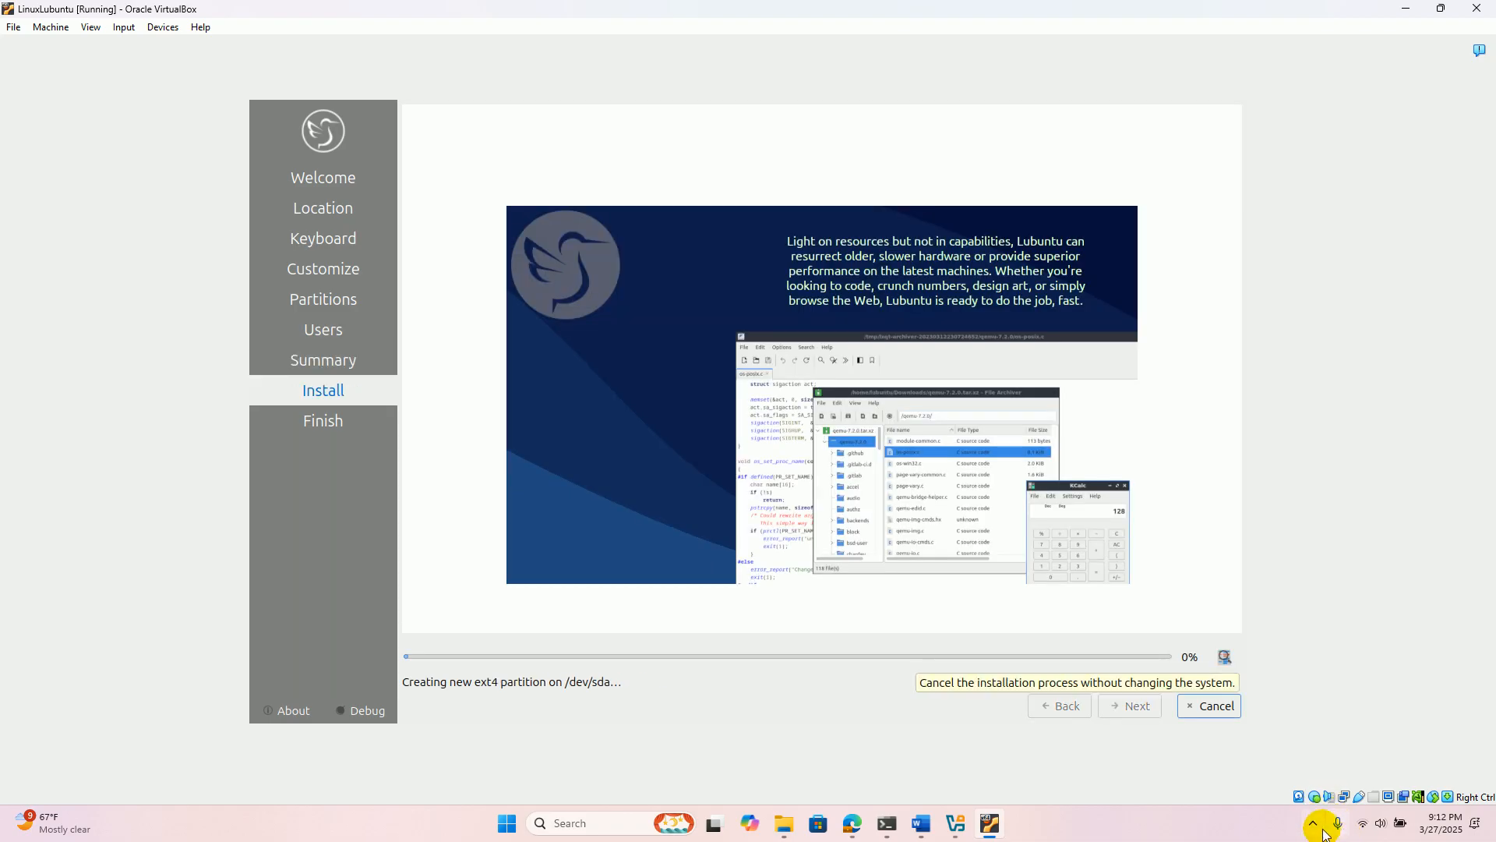
{"action": "left_click", "coordinate": [1315, 825]}
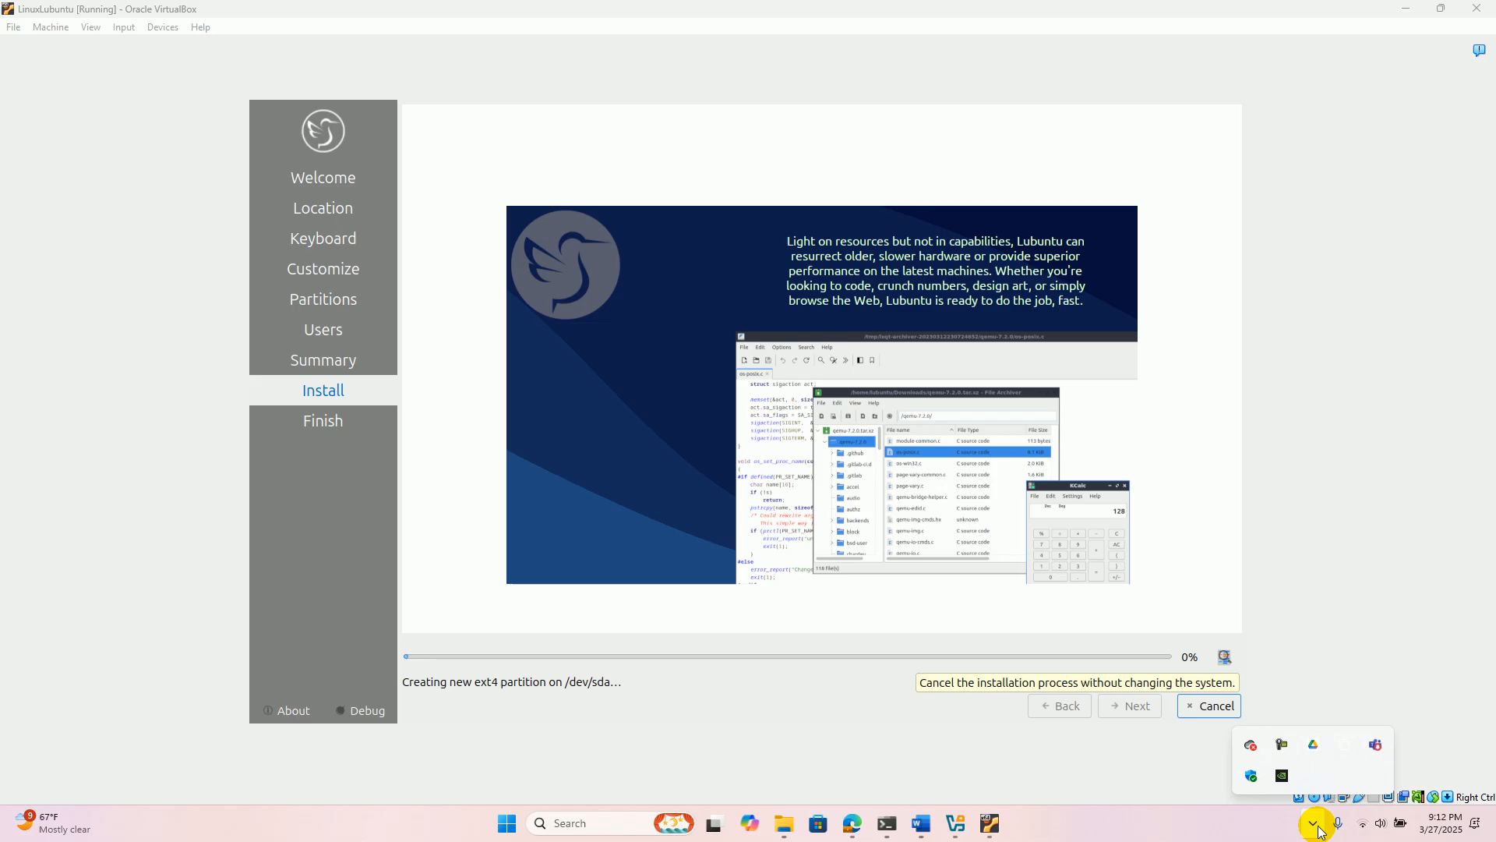
{"action": "left_click", "coordinate": [1282, 745]}
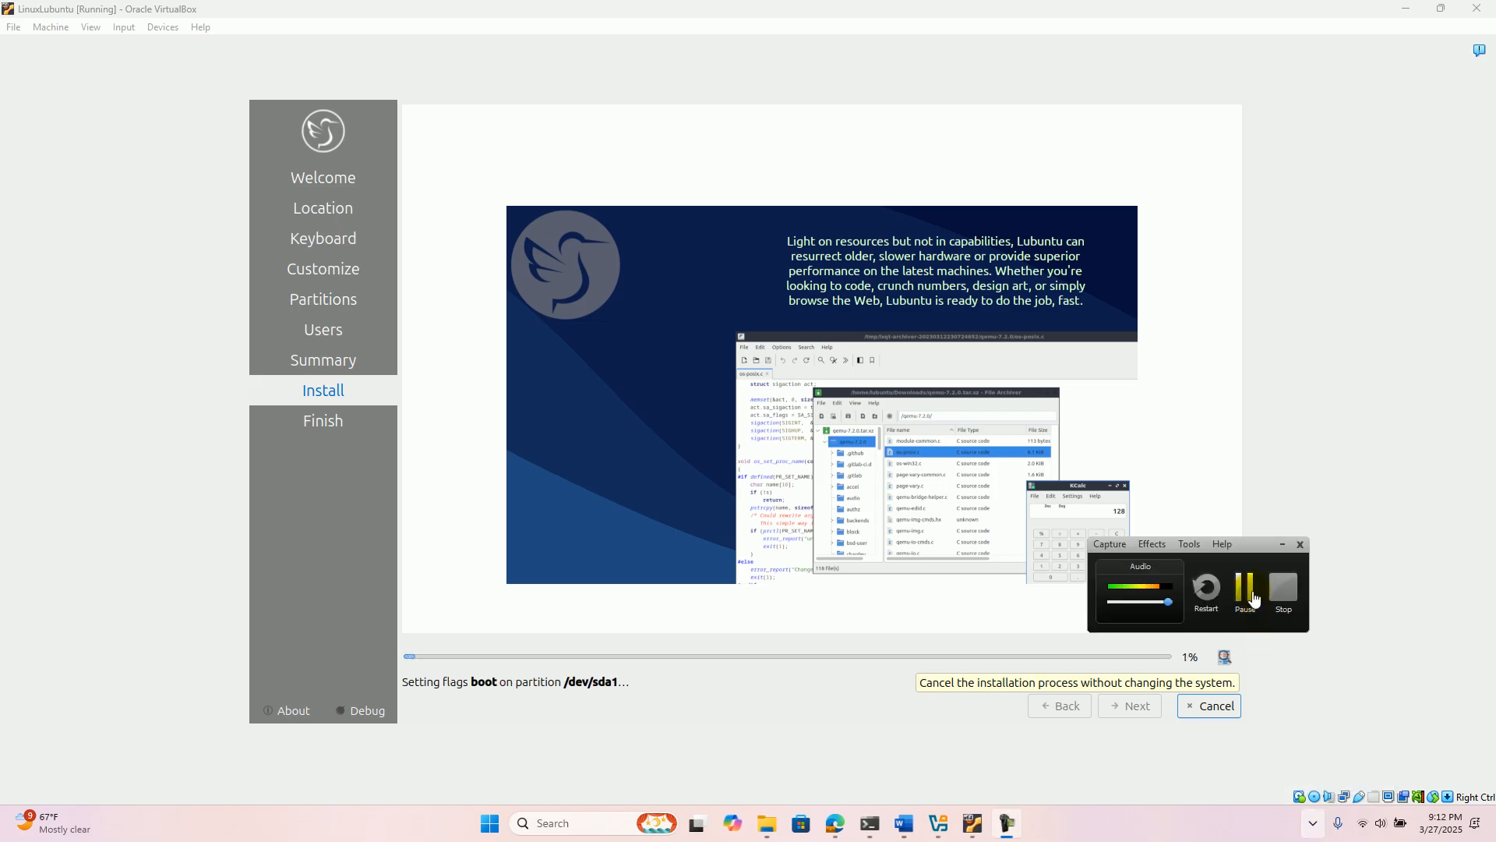
{"action": "left_click", "coordinate": [1253, 596]}
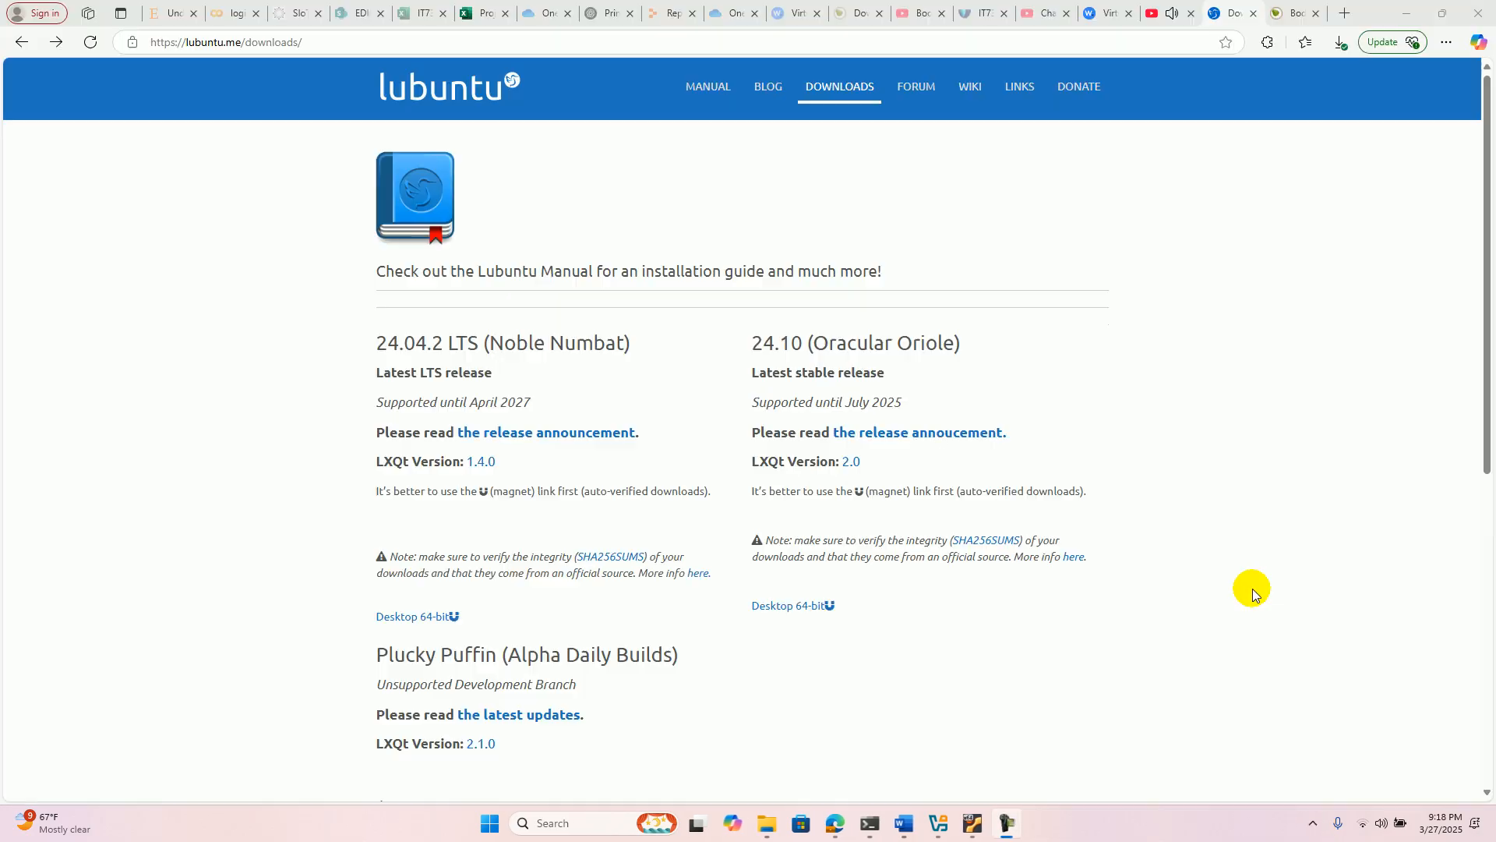
- Switch back to the LinuxLubuntu machine and finish the installer with Restart now enabled
{"action": "left_click", "coordinate": [979, 829]}
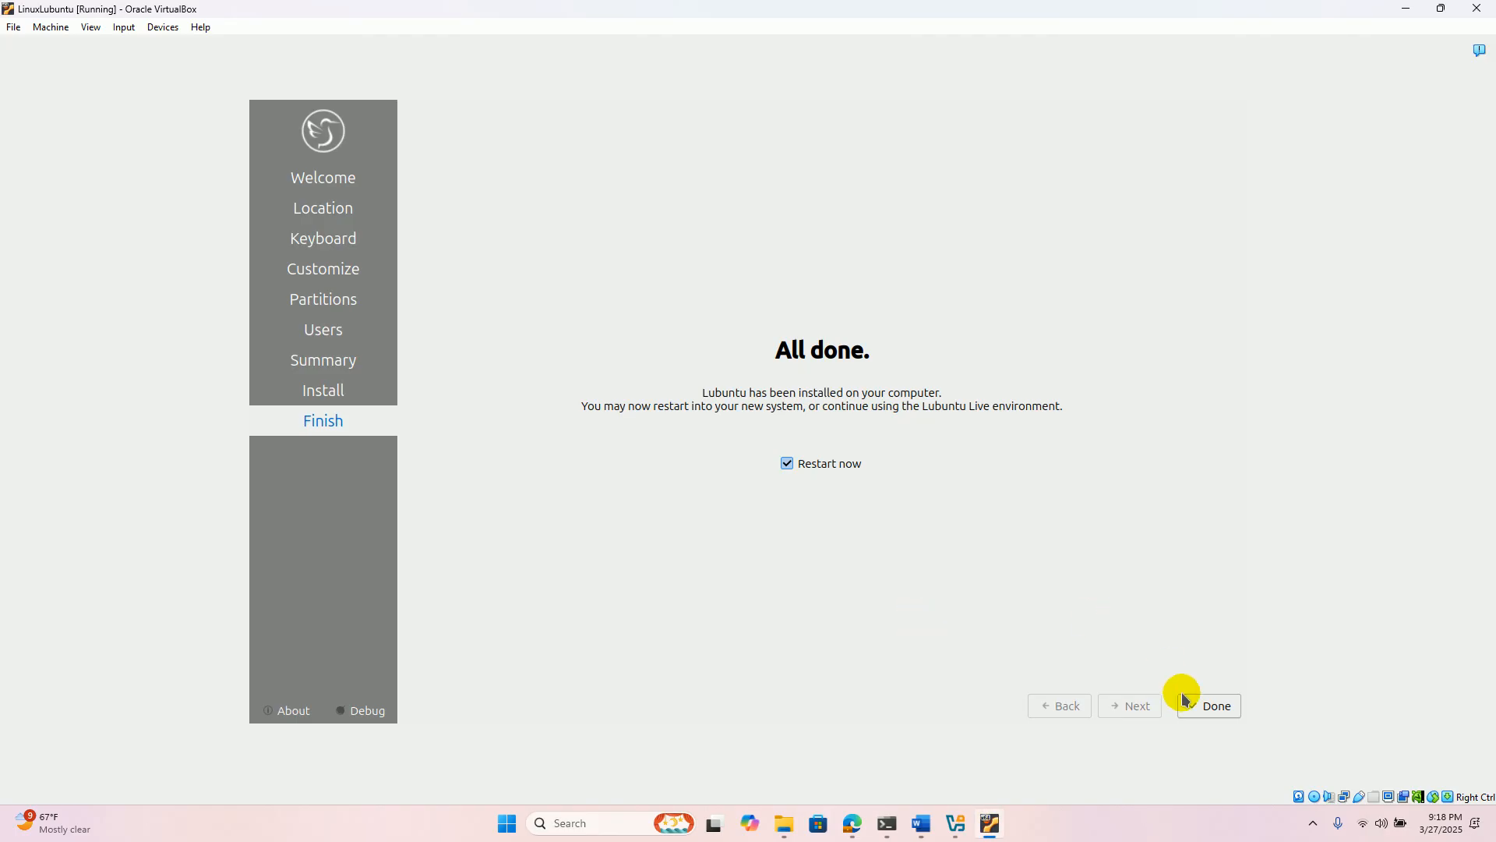
{"action": "left_click", "coordinate": [1208, 706]}
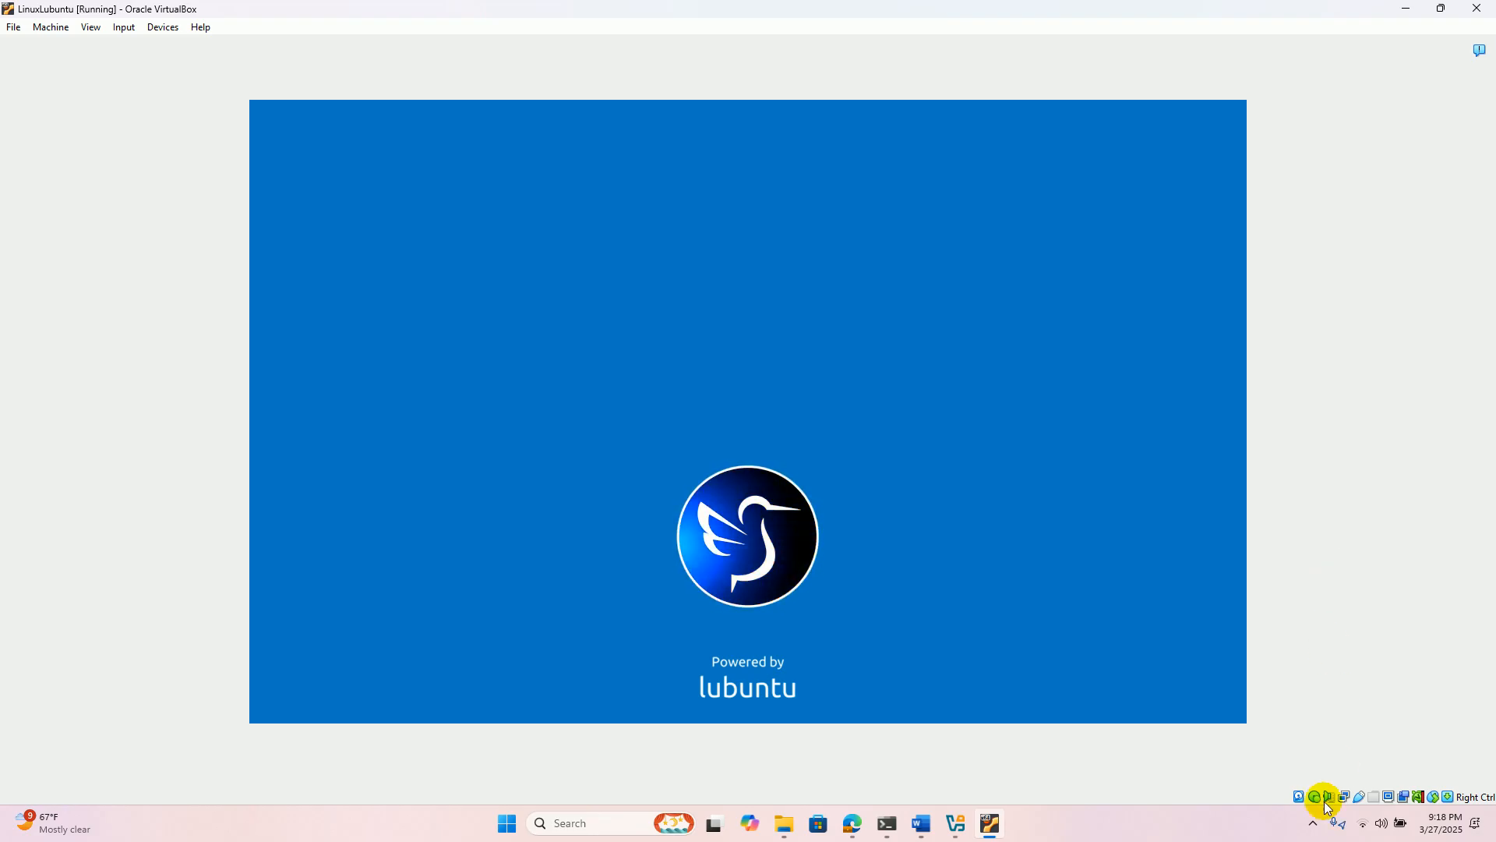
{"action": "left_click", "coordinate": [1313, 823]}
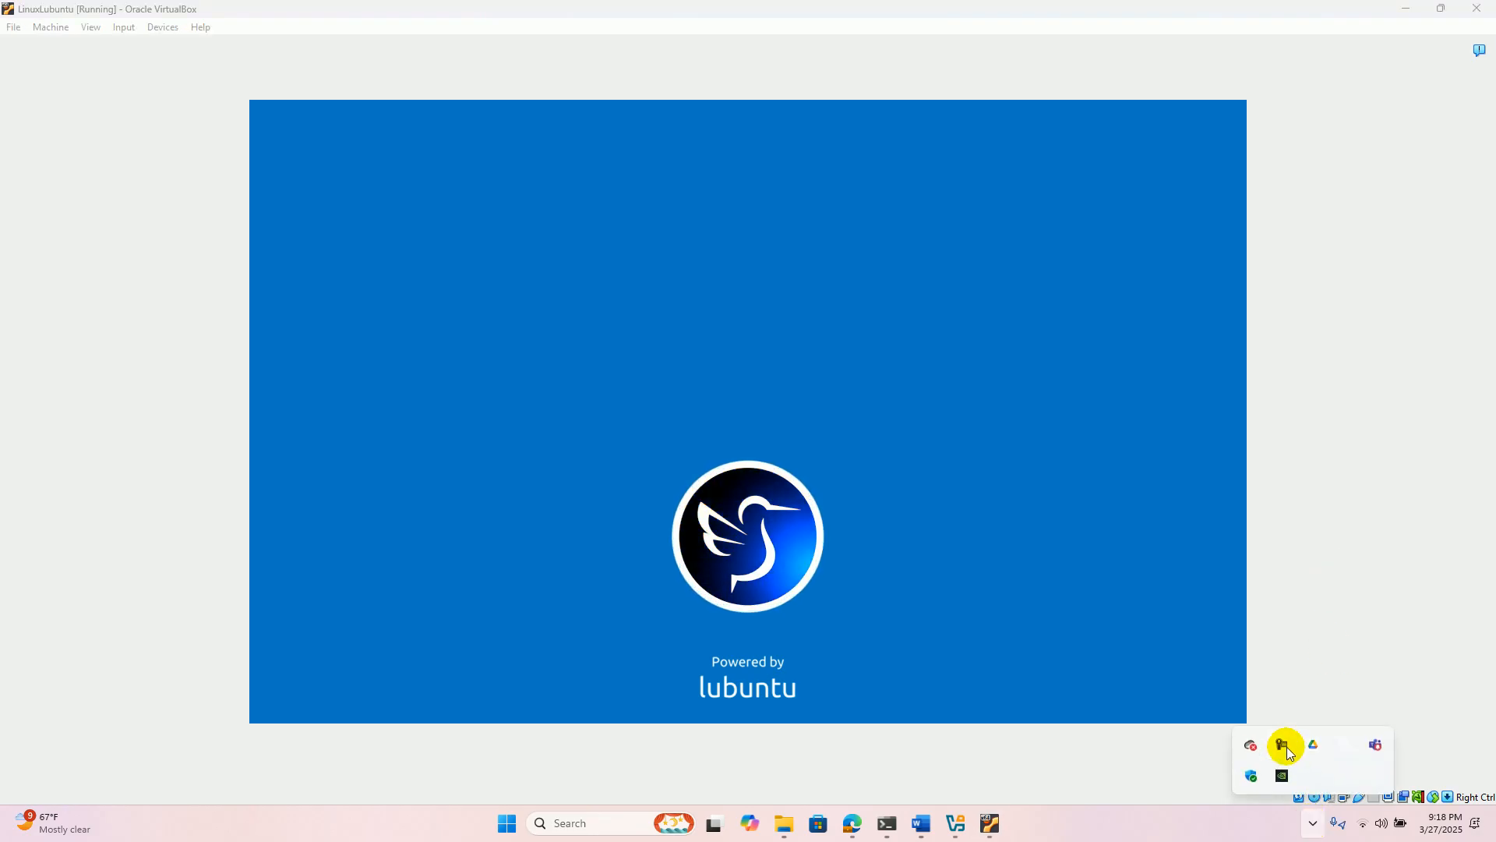
{"action": "left_click", "coordinate": [1285, 743]}
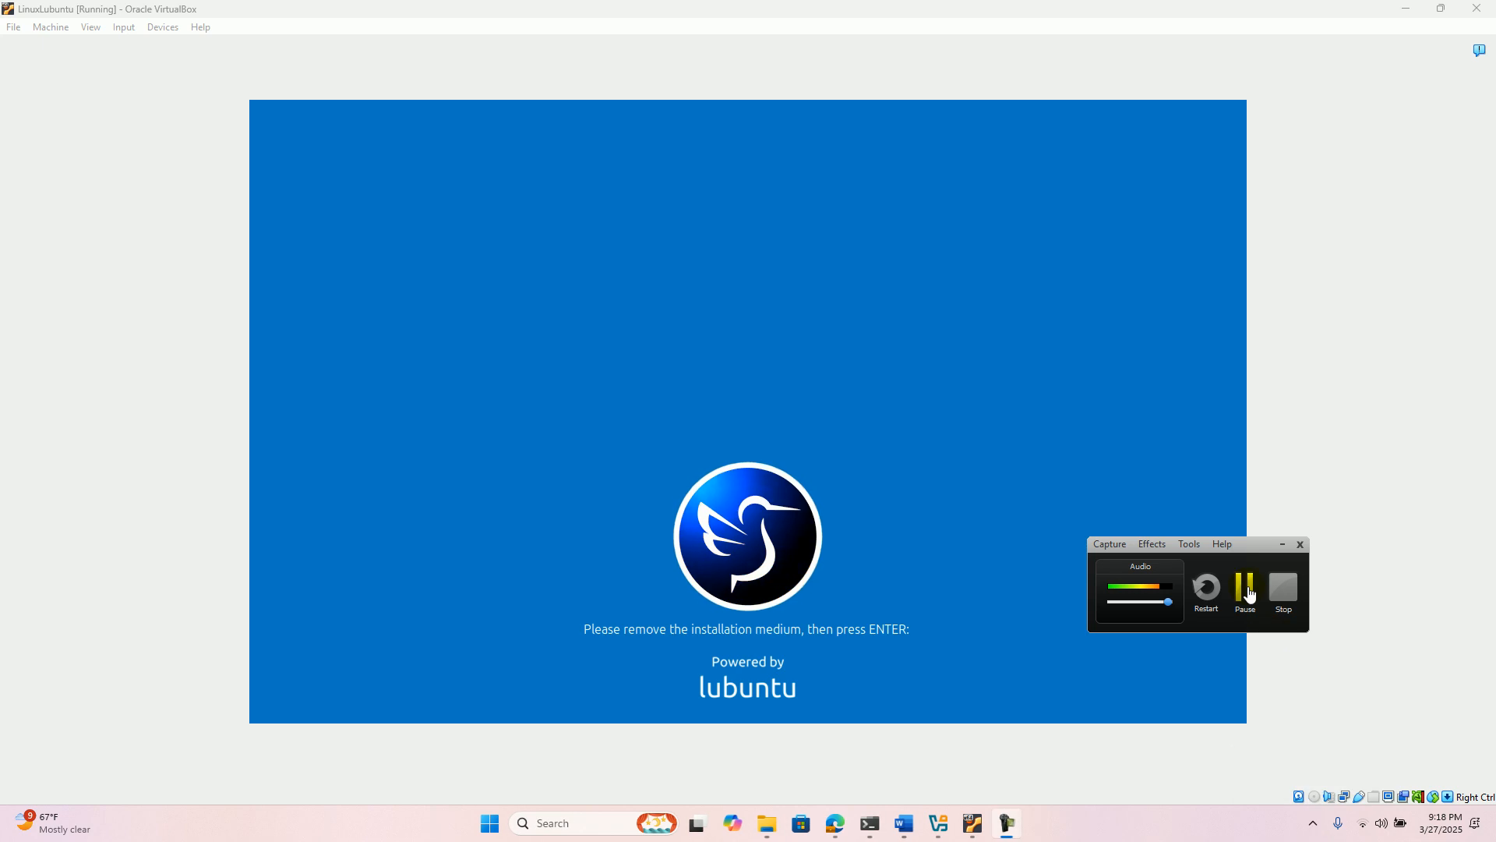
- Acknowledge the installation medium removal prompt to reboot the machine into the installed Lubuntu
{"action": "left_click", "coordinate": [1128, 572]}
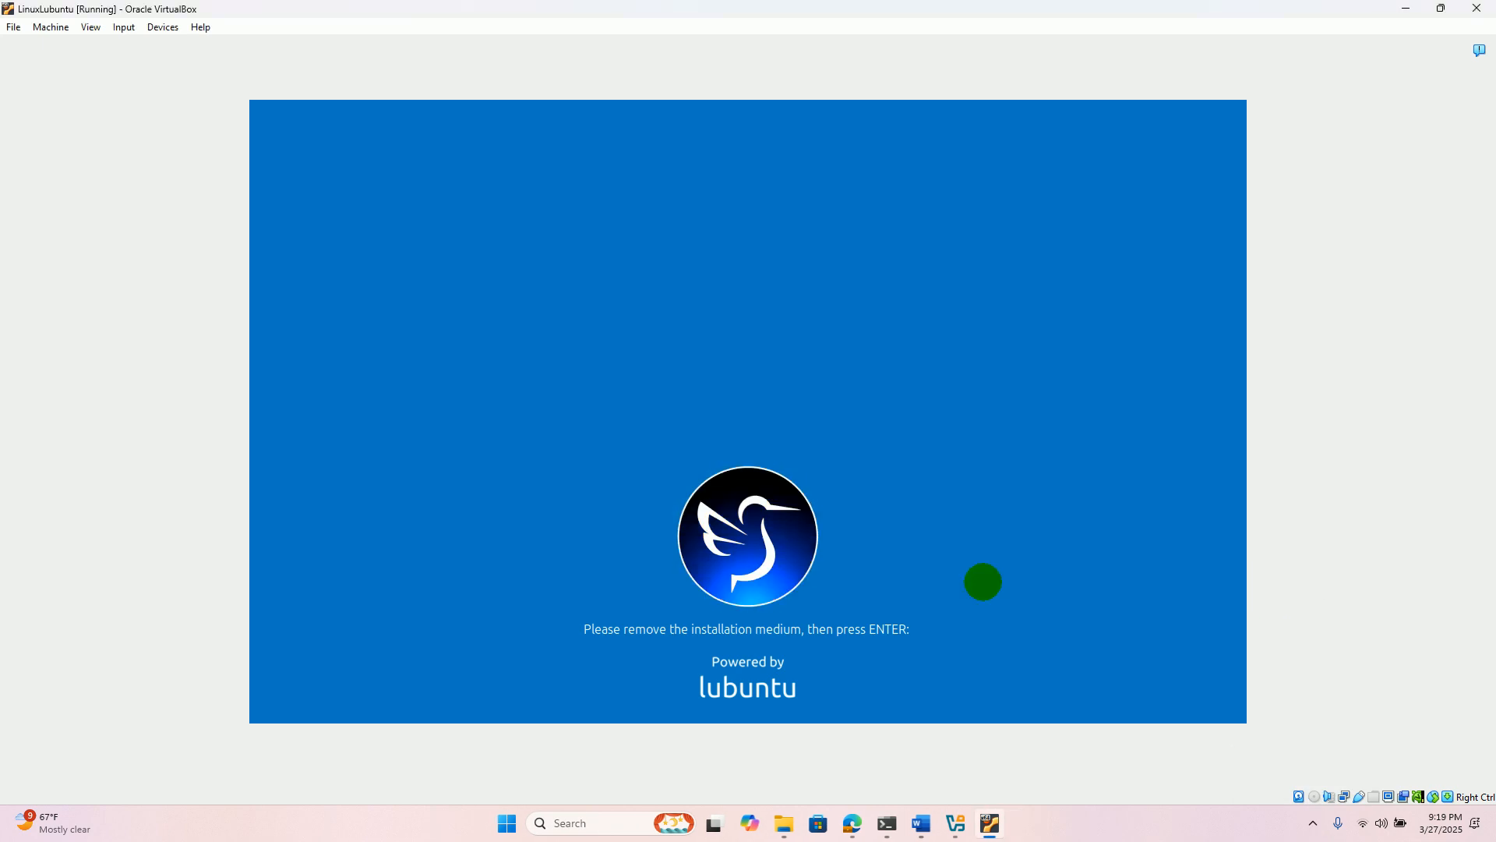
{"action": "key", "text": "Return"}
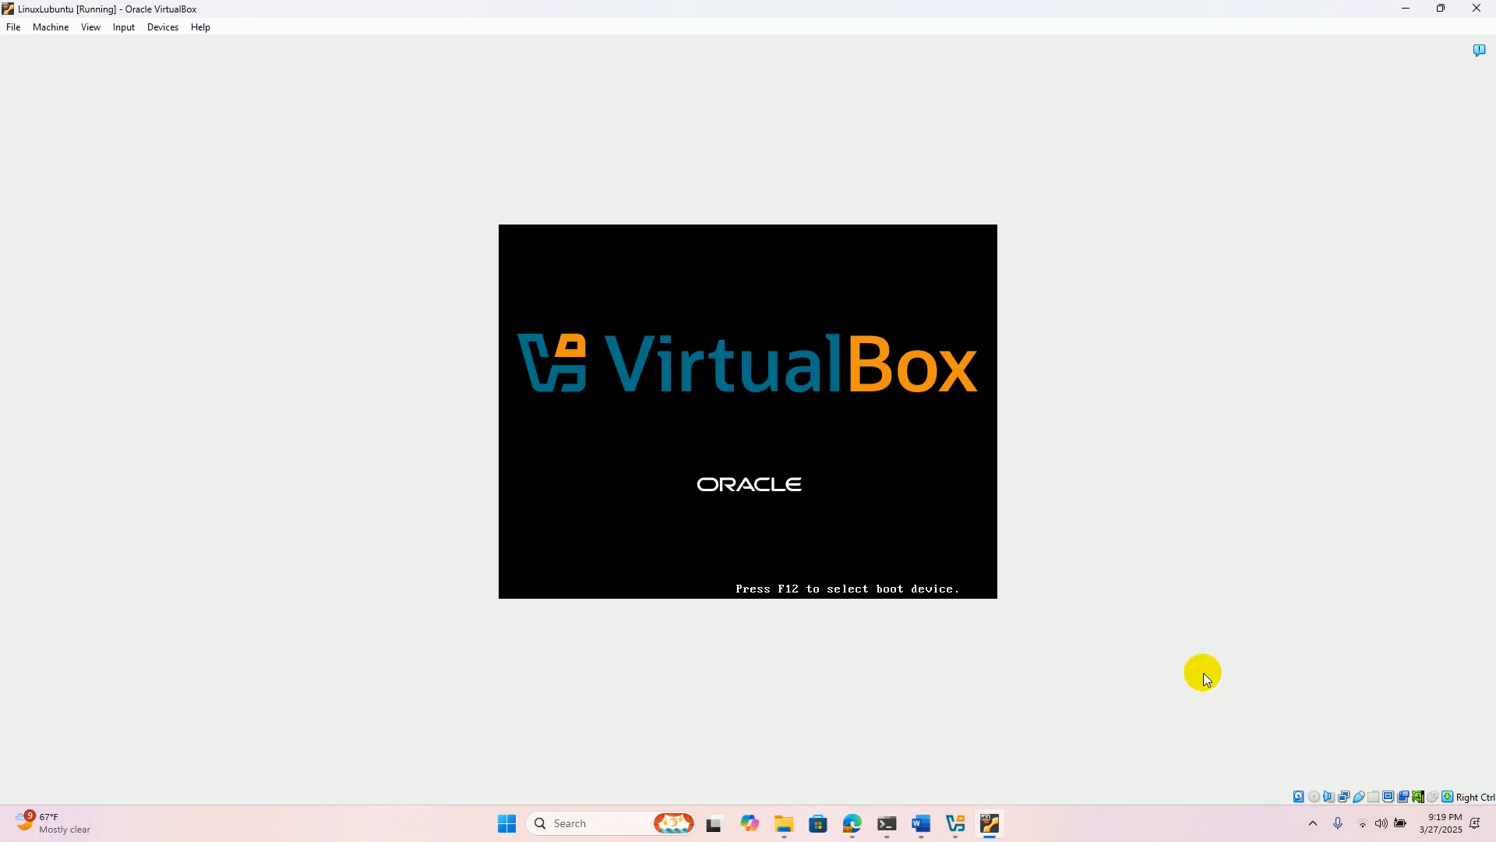
{"action": "left_click", "coordinate": [1313, 824]}
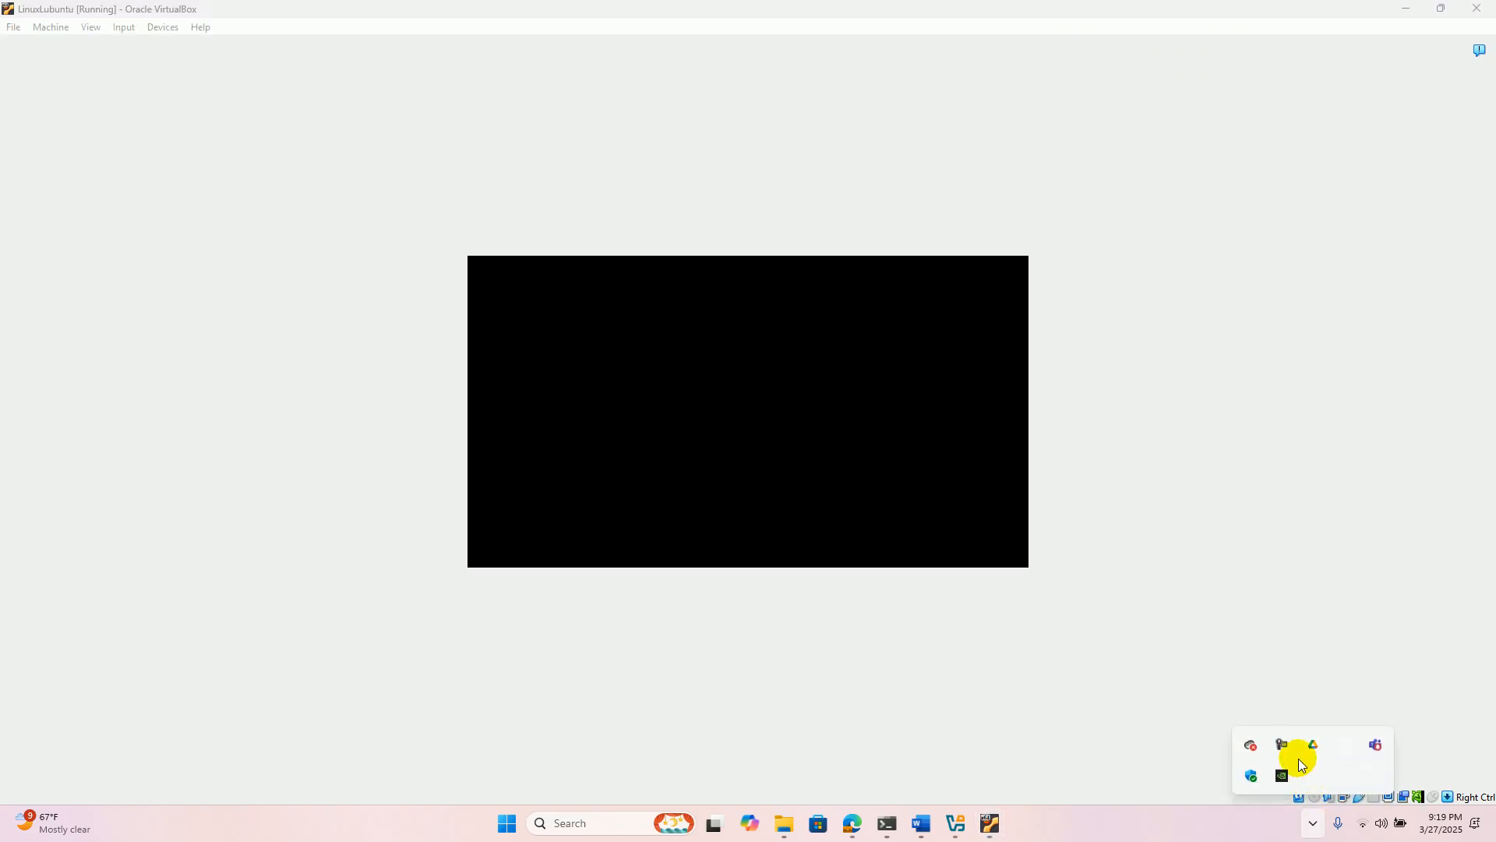
{"action": "left_click", "coordinate": [1282, 745]}
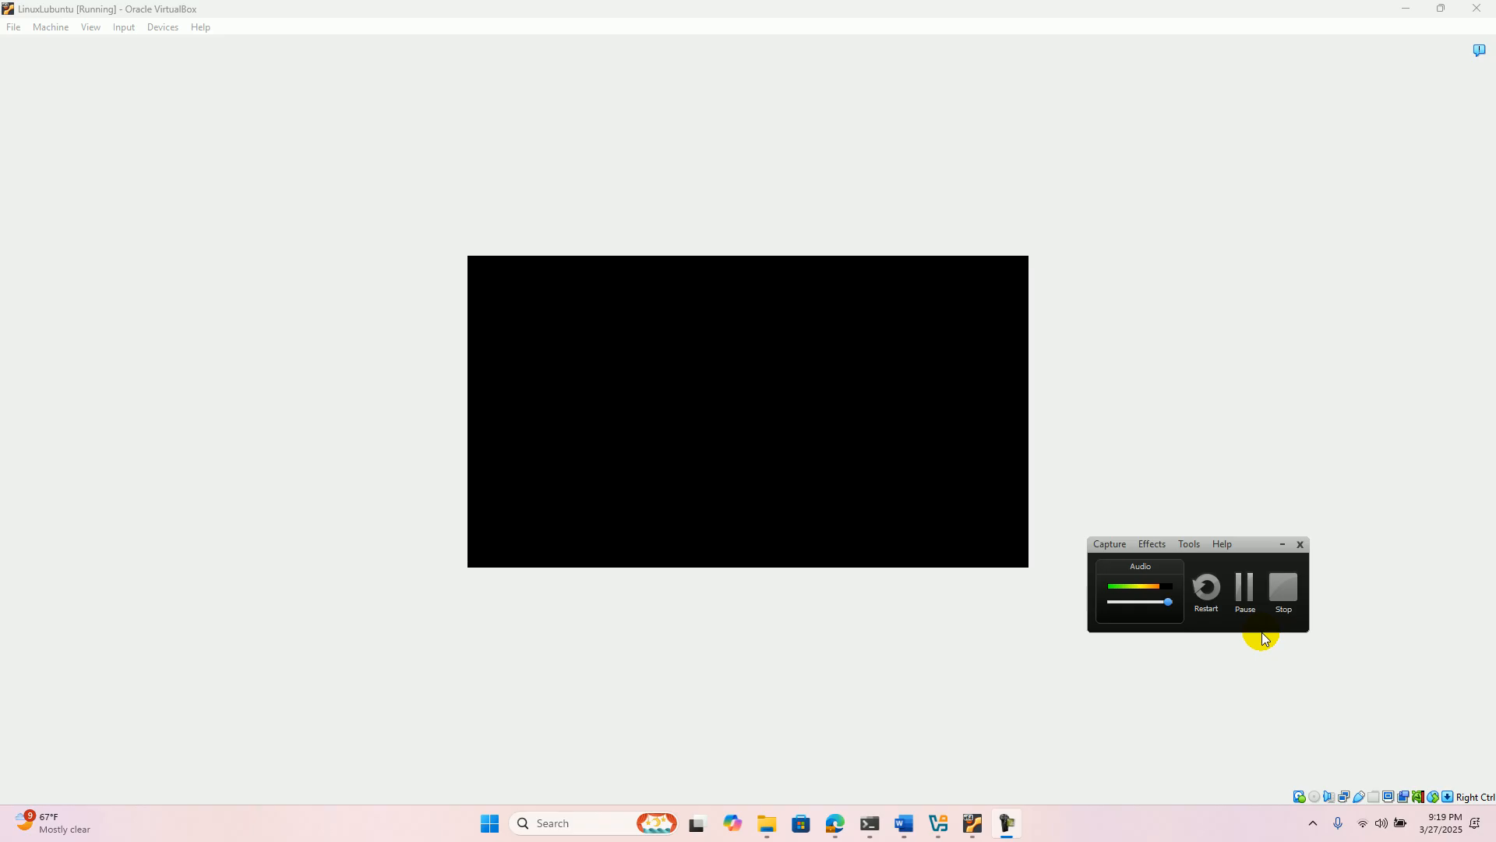
{"action": "left_click", "coordinate": [1245, 593]}
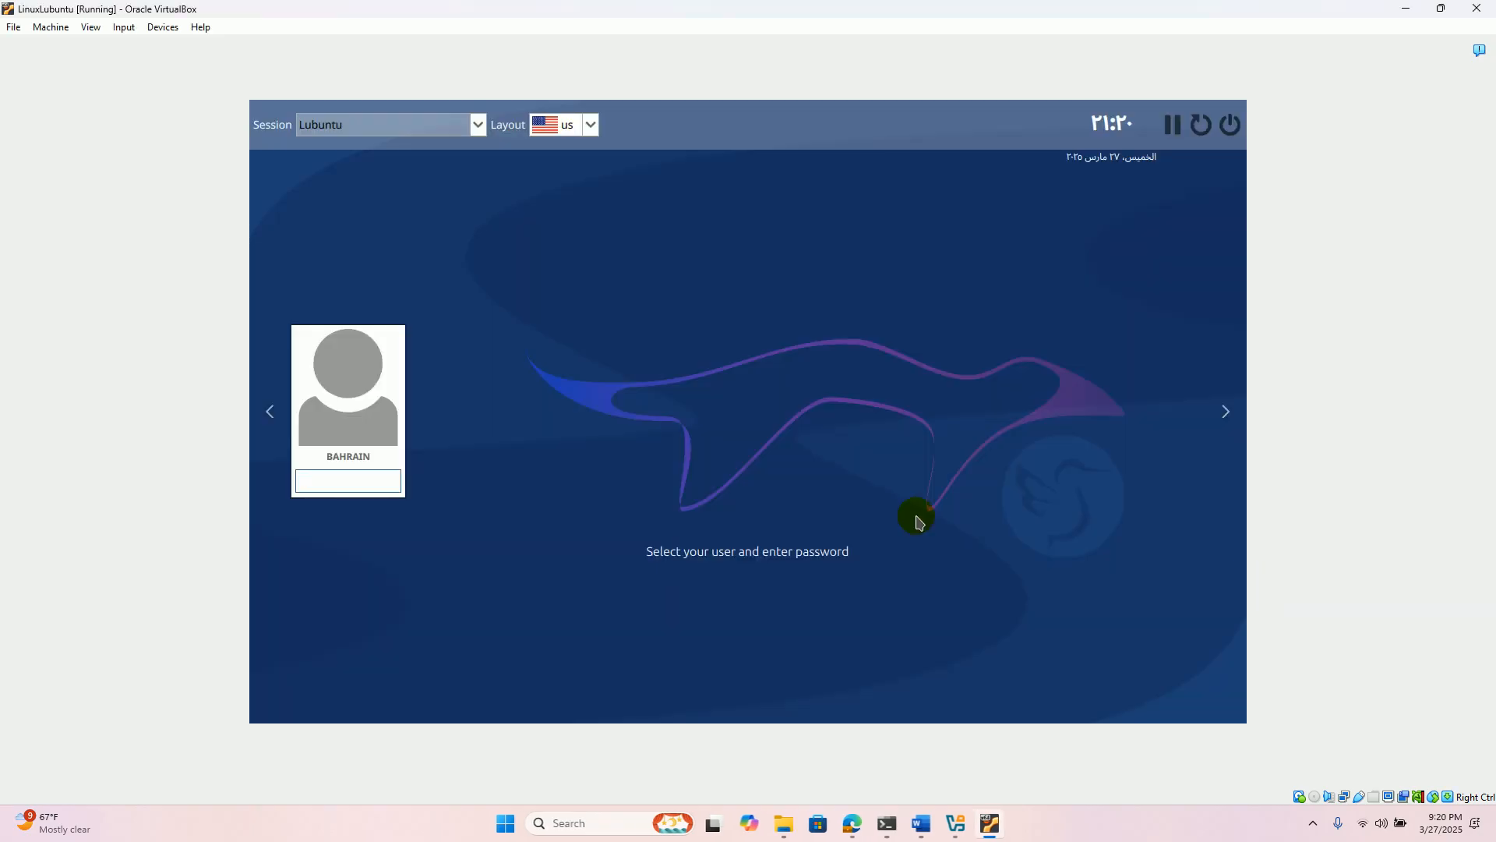
- Log in to the Lubuntu session as the bahrain user with the account password
{"action": "type", "text": "●●●"}
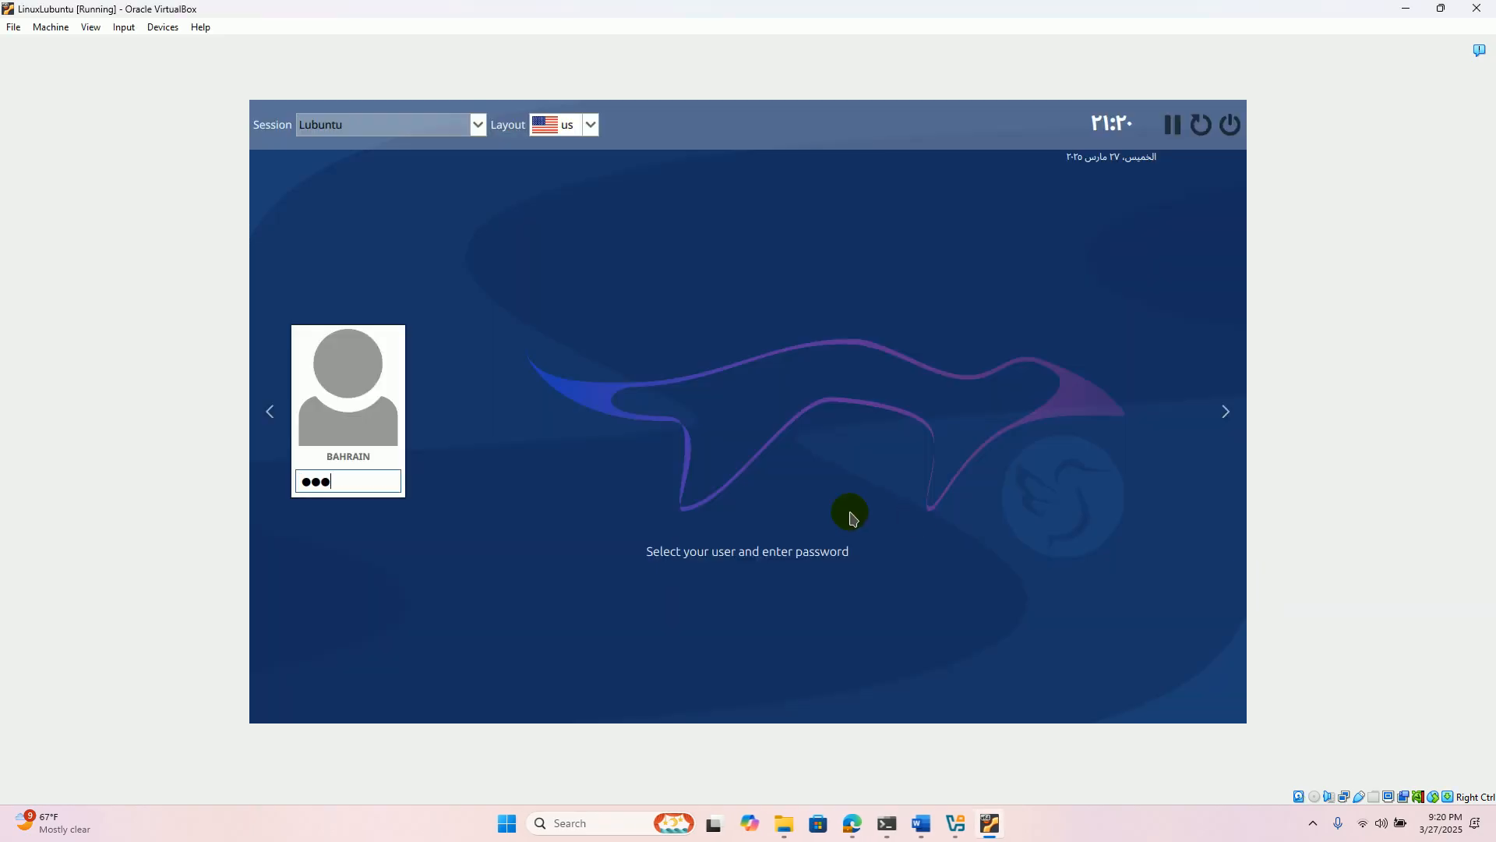
{"action": "key", "text": "Return"}
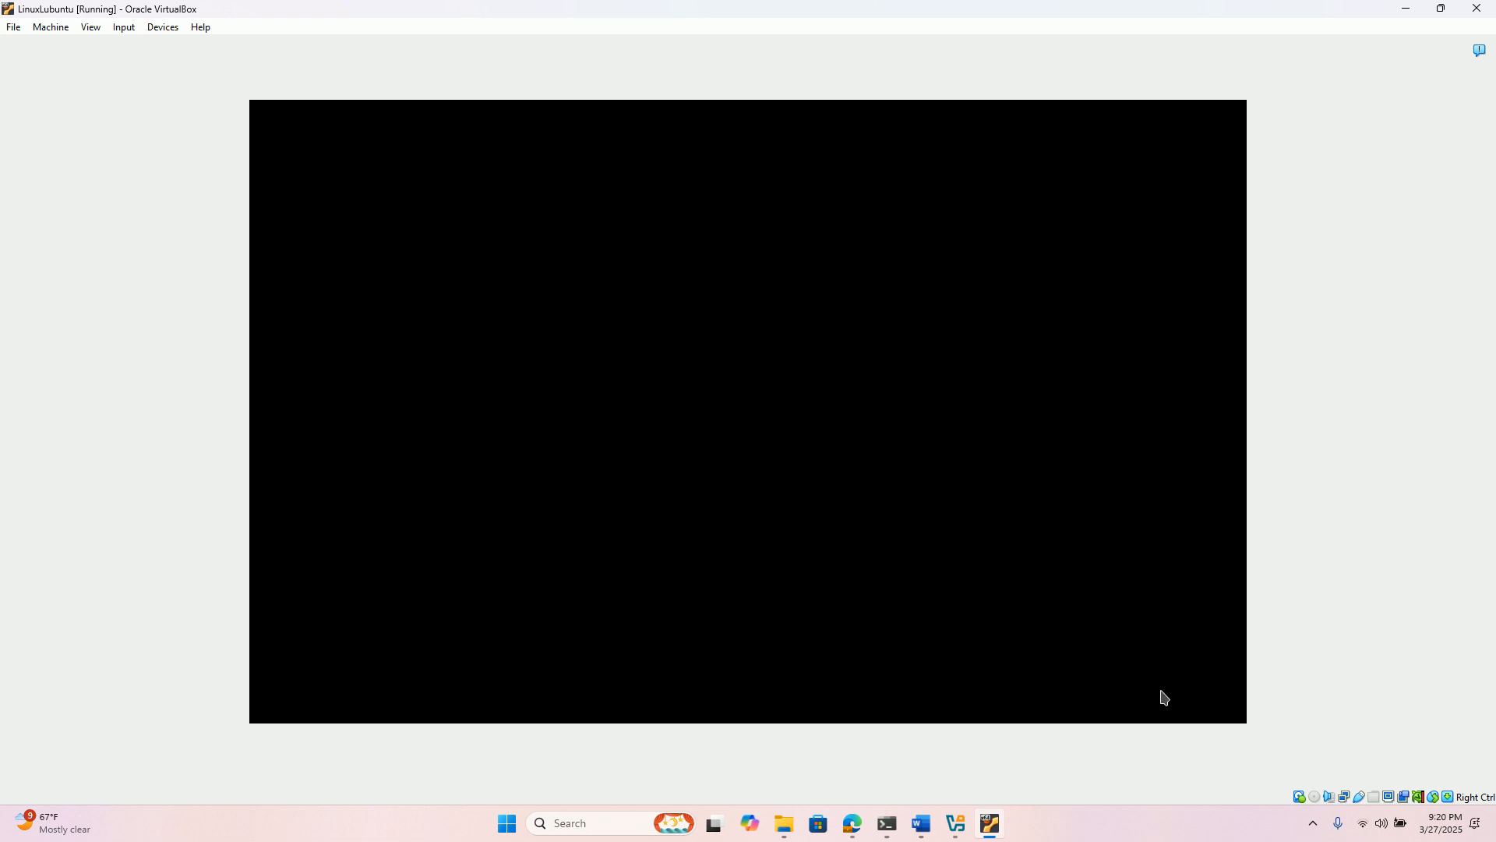
{"action": "left_click", "coordinate": [1313, 824]}
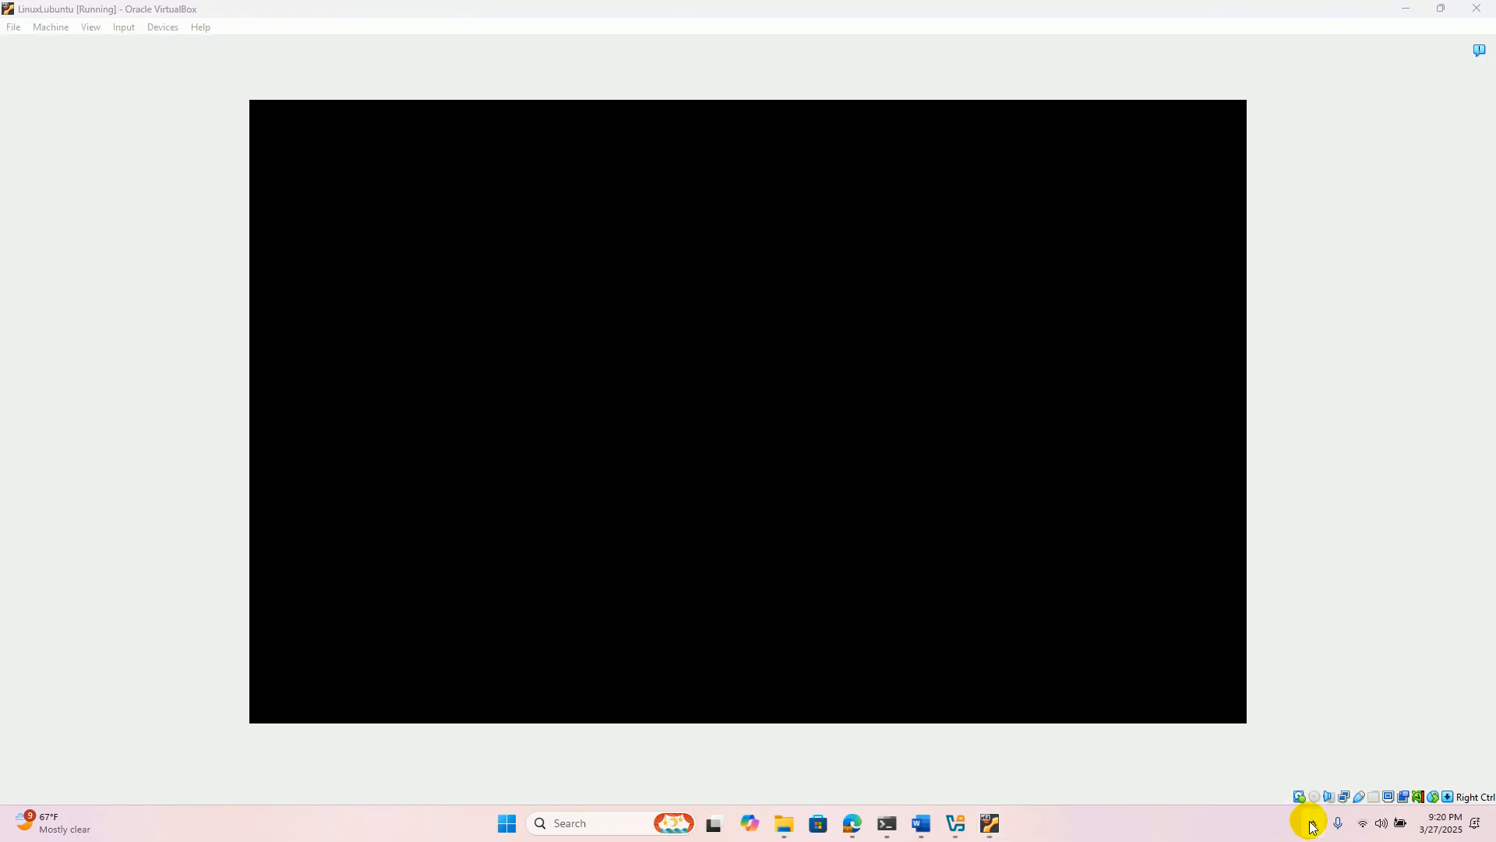
{"action": "left_click", "coordinate": [1313, 825]}
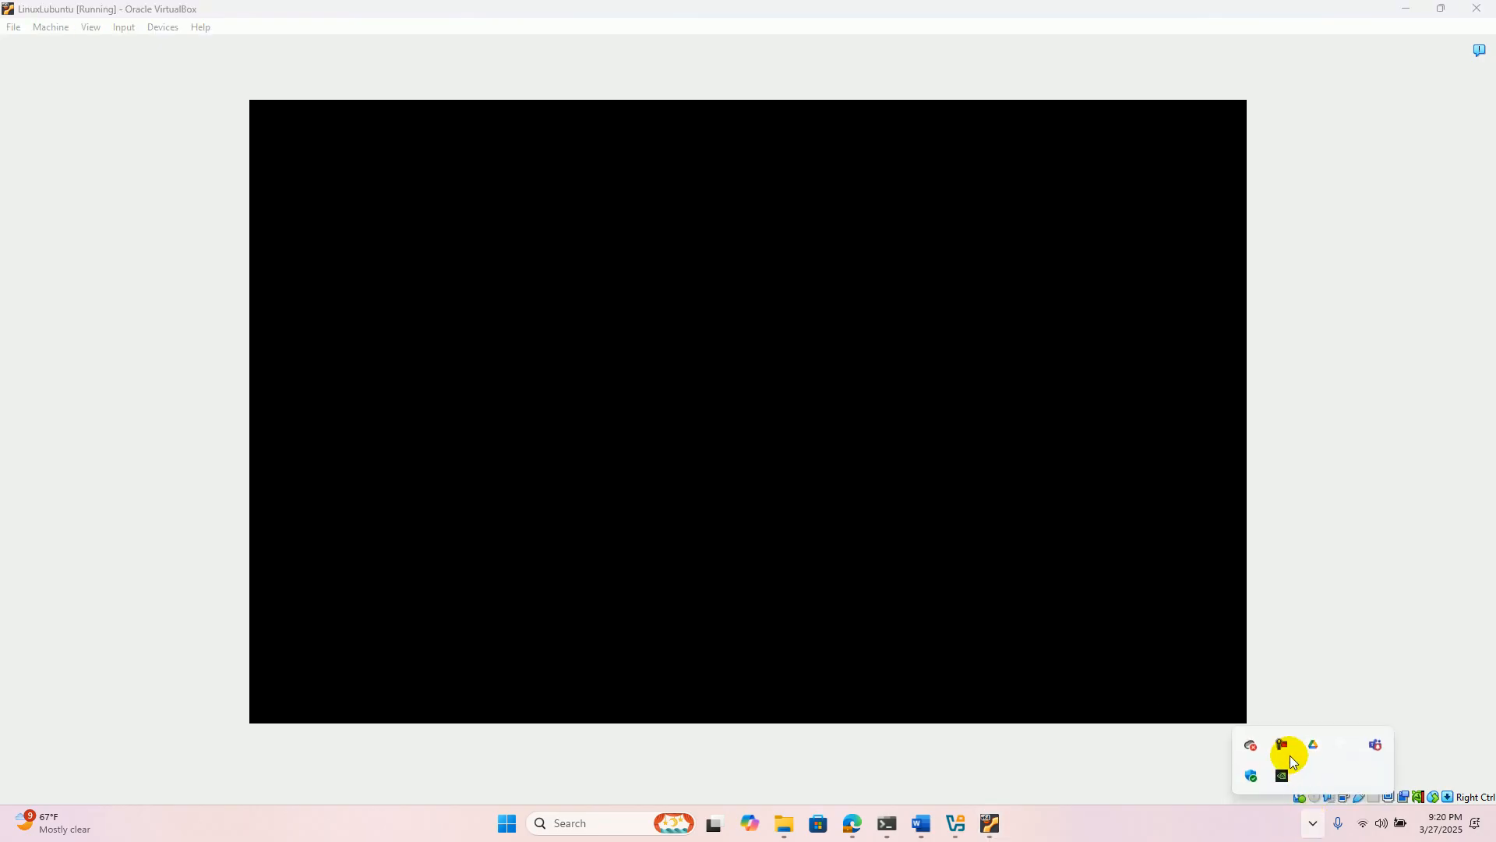
{"action": "left_click", "coordinate": [1283, 741]}
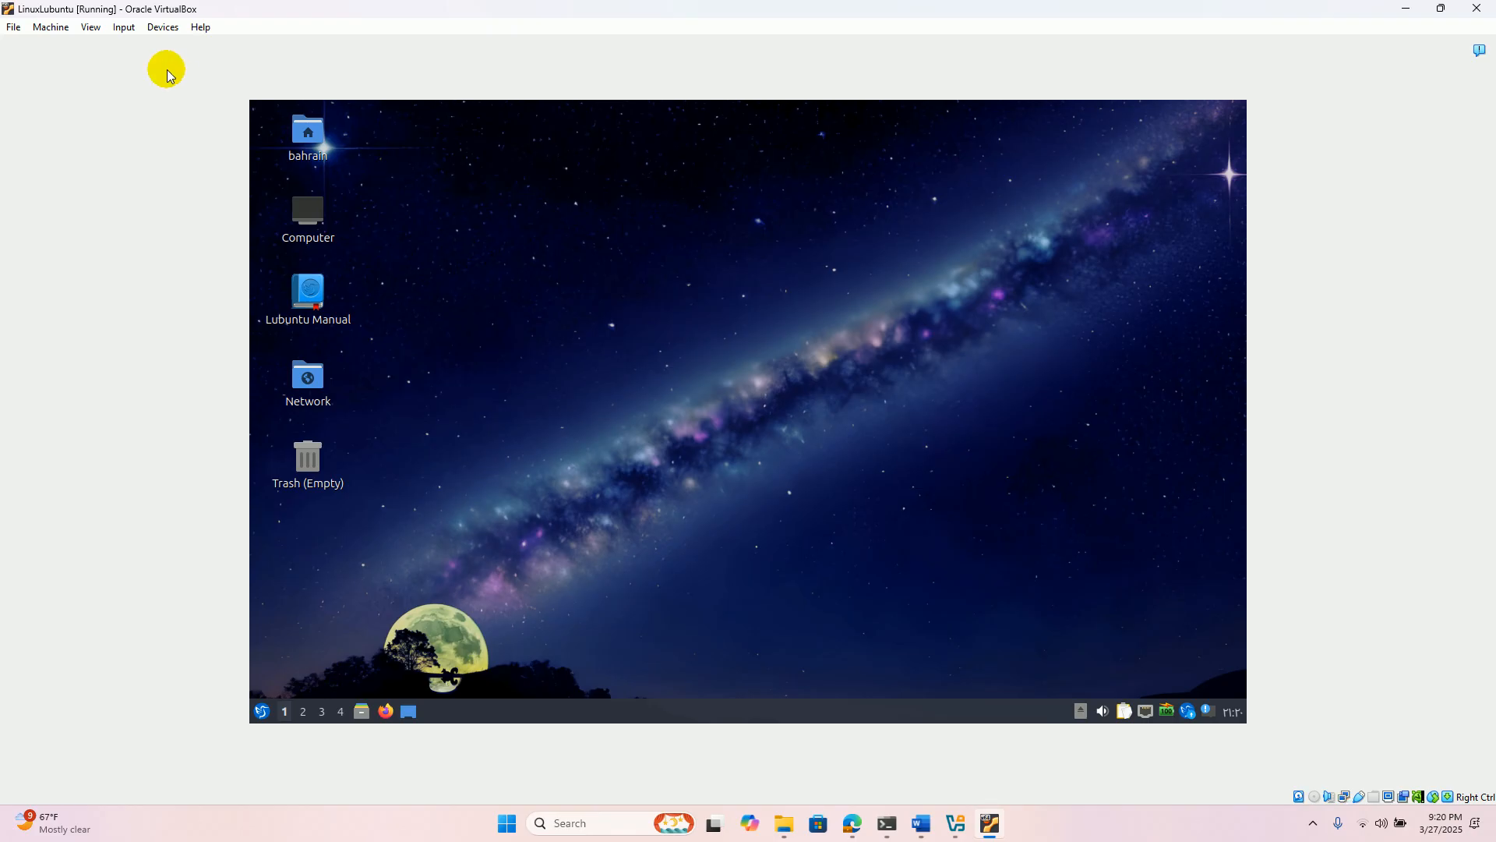
- Insert the Guest Additions CD image into the virtual machine and open it in the file manager
{"action": "left_click", "coordinate": [126, 29]}
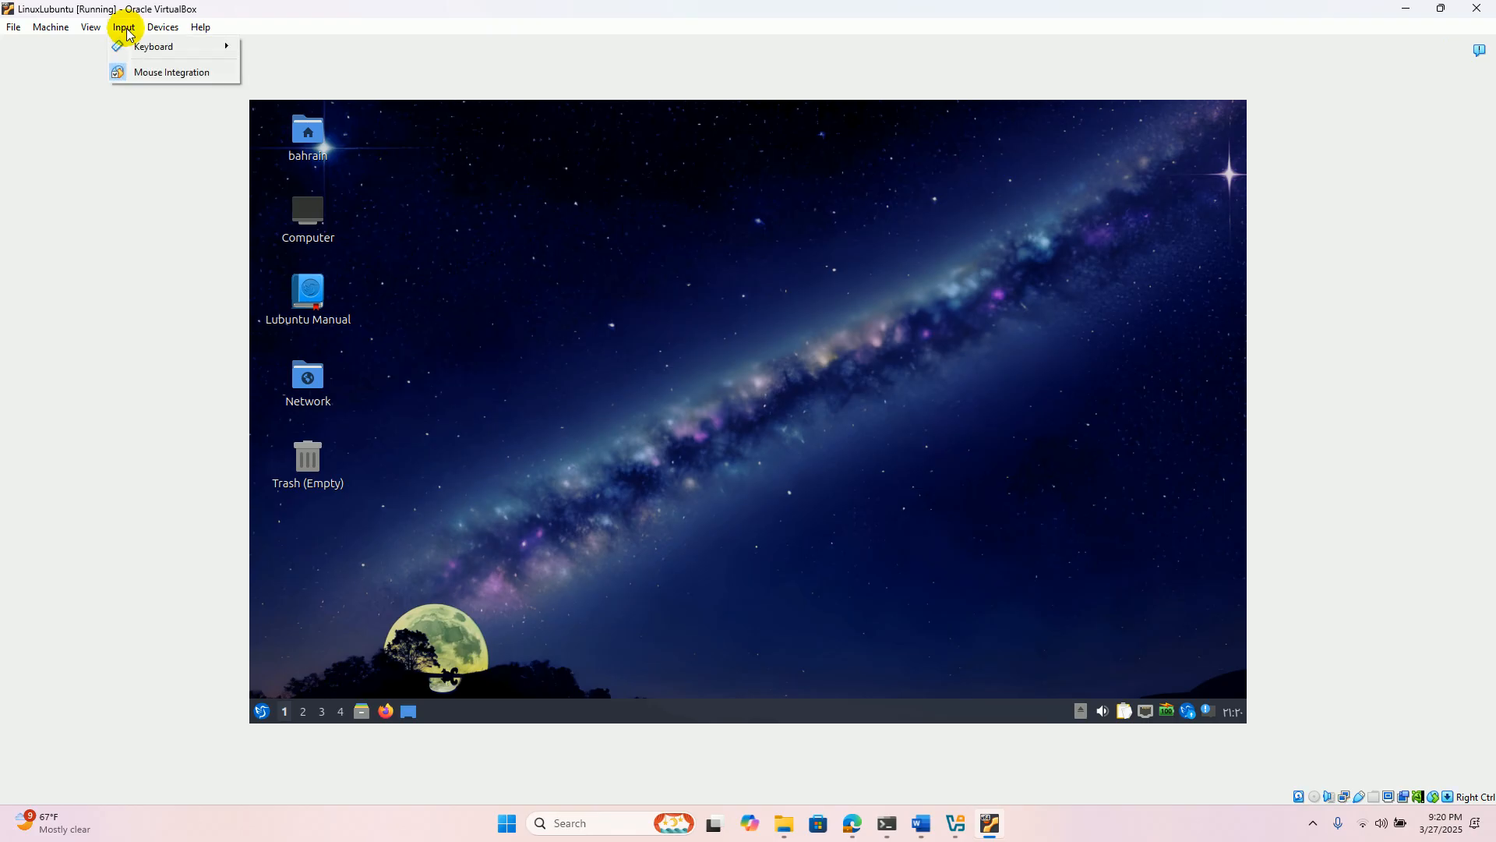
{"action": "mouse_move", "coordinate": [171, 27]}
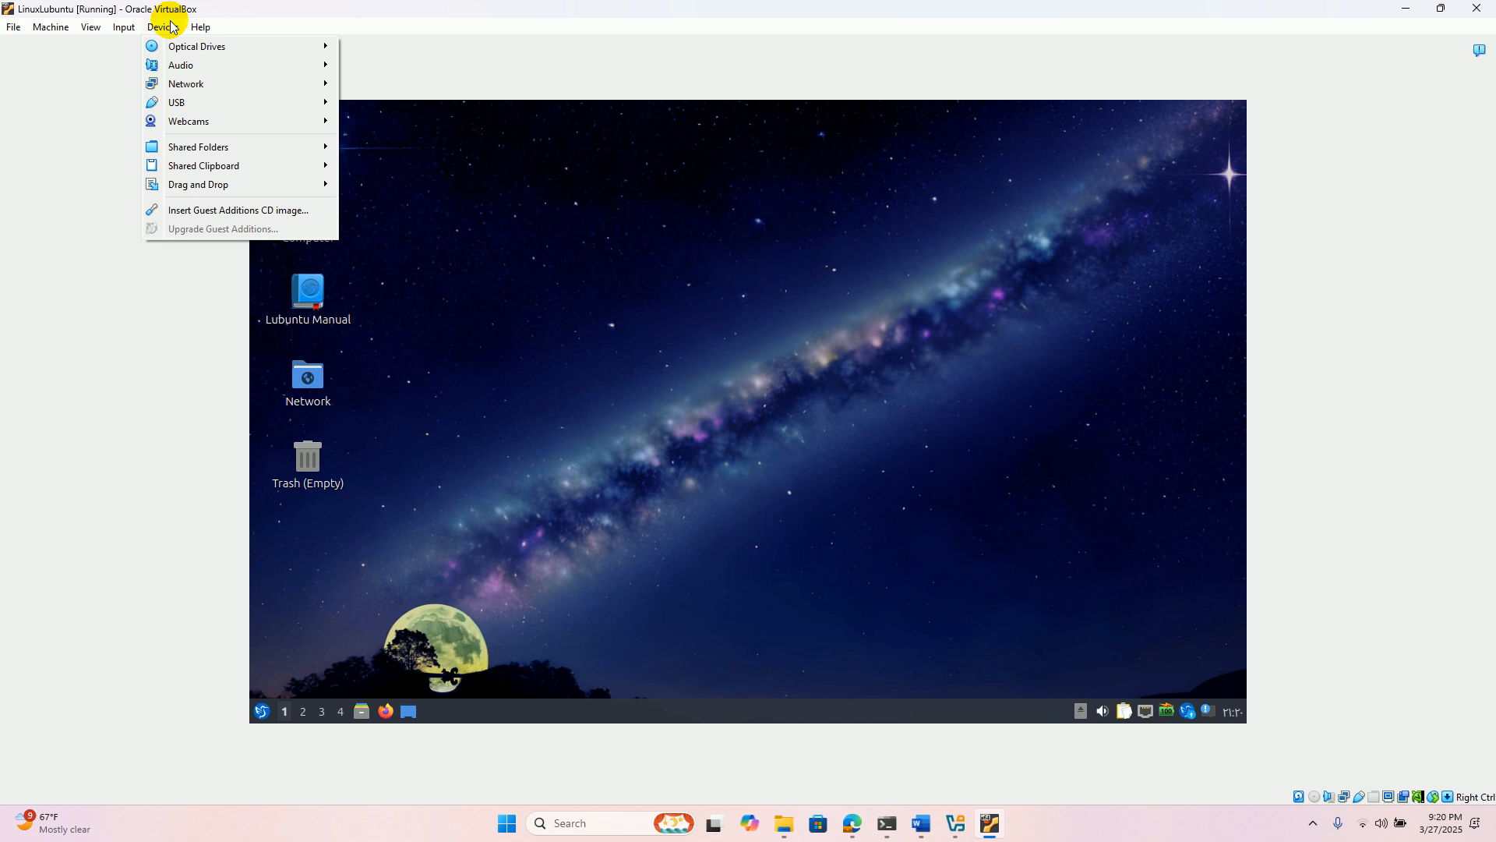
{"action": "left_click", "coordinate": [248, 211]}
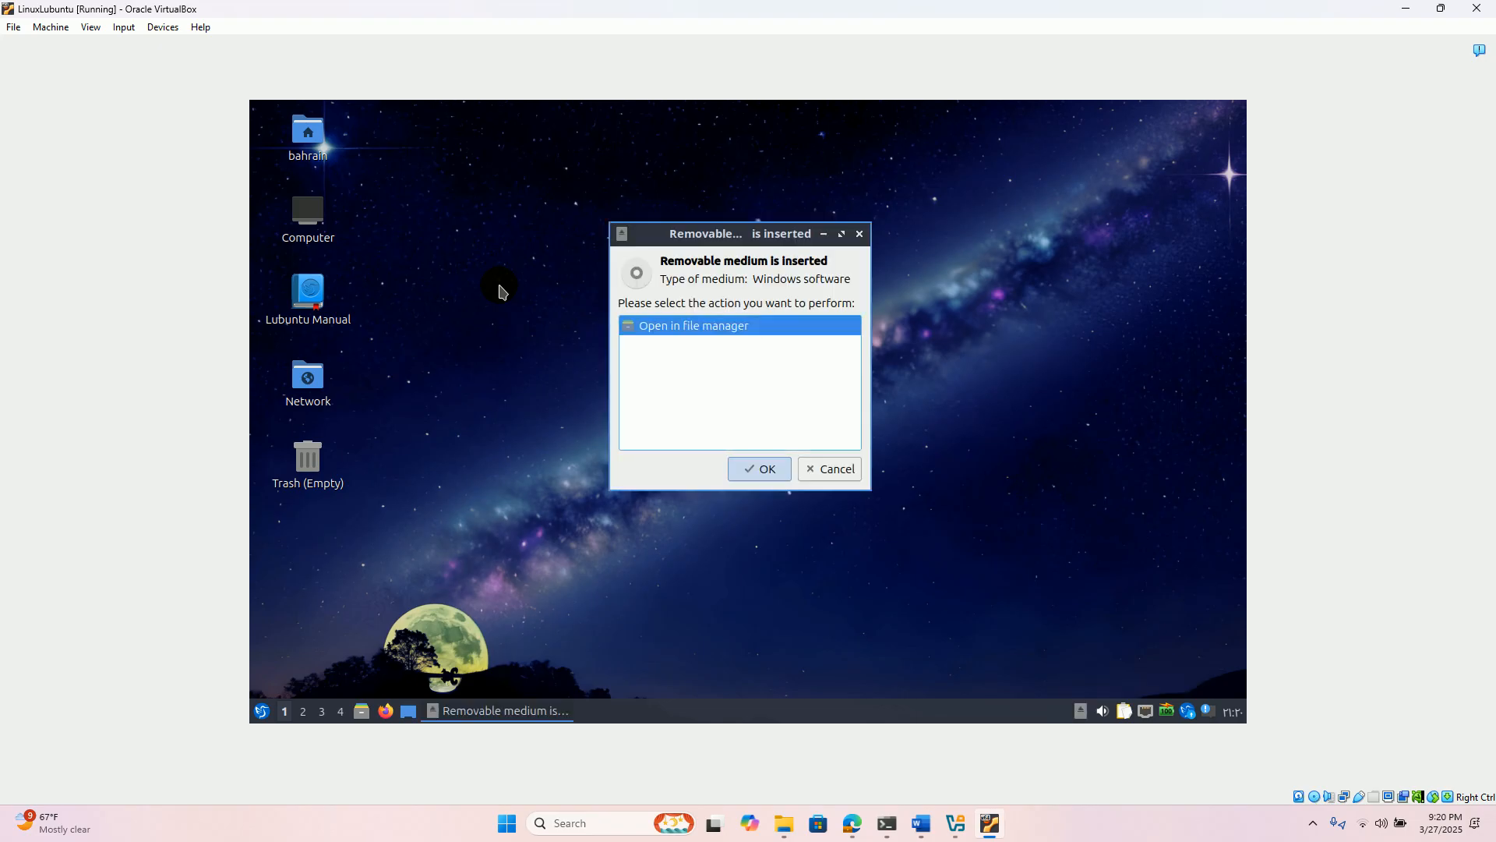
{"action": "left_click", "coordinate": [768, 468]}
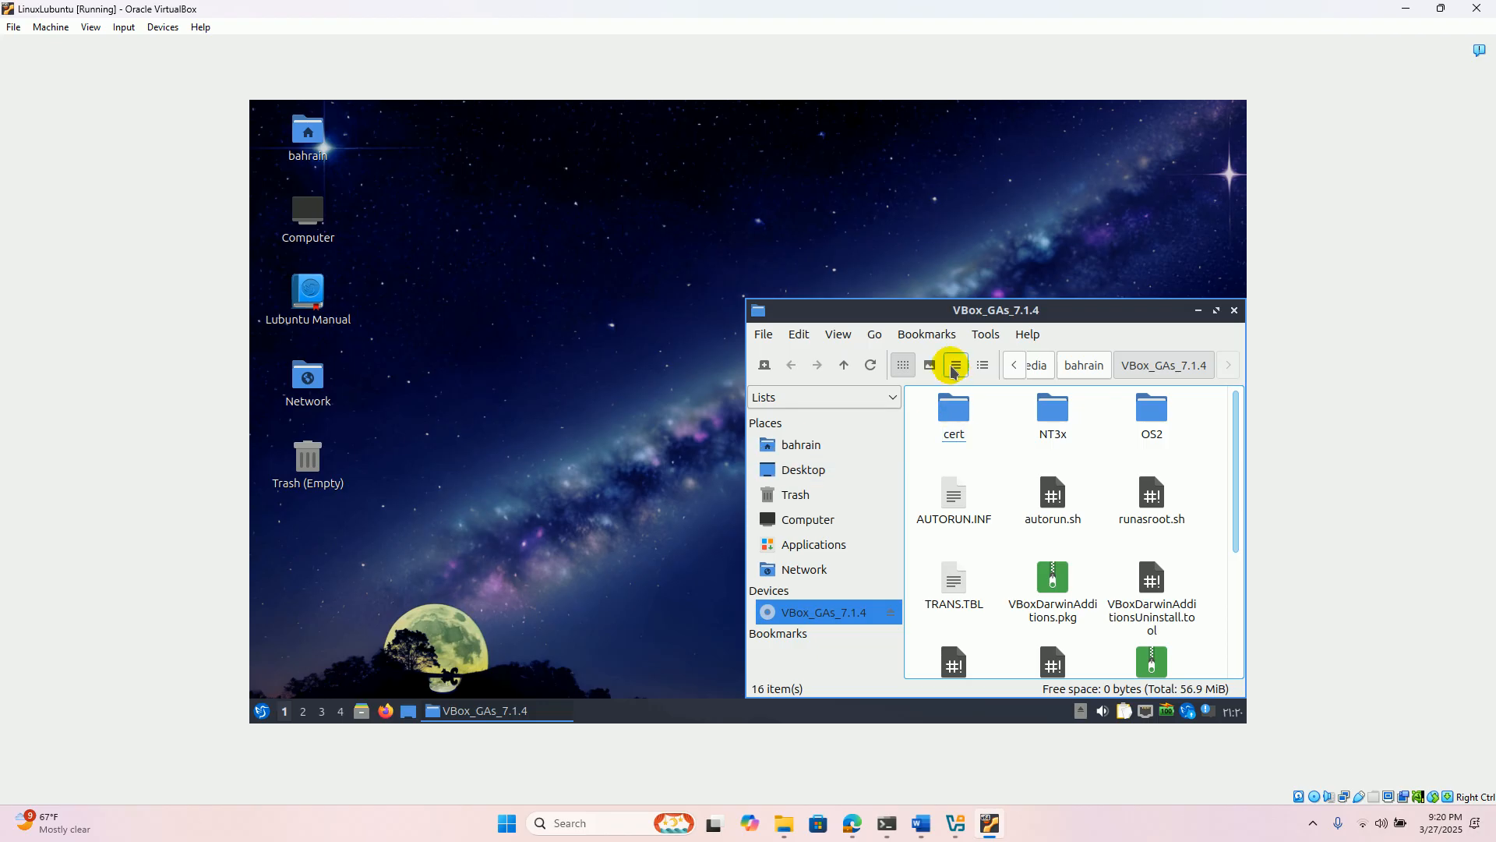
- Move the VBox_GAs_7.1.4 file manager window to the middle of the Lubuntu desktop, keeping the CD's contents displayed
{"action": "left_click_drag", "start_coordinate": [923, 311], "coordinate": [625, 264]}
{"action": "left_click", "coordinate": [556, 567]}
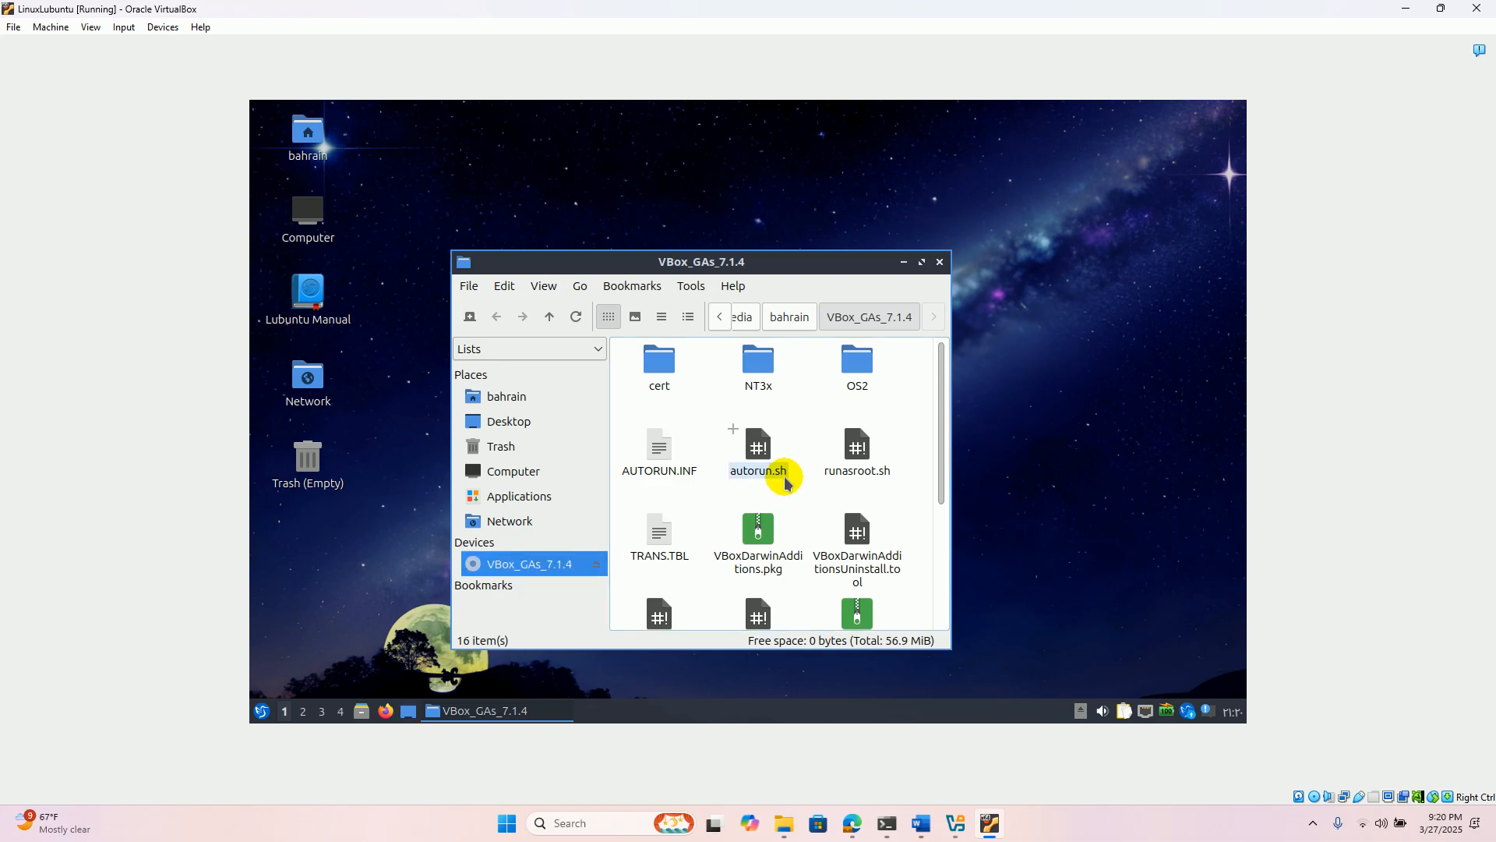
{"action": "mouse_move", "coordinate": [784, 481]}
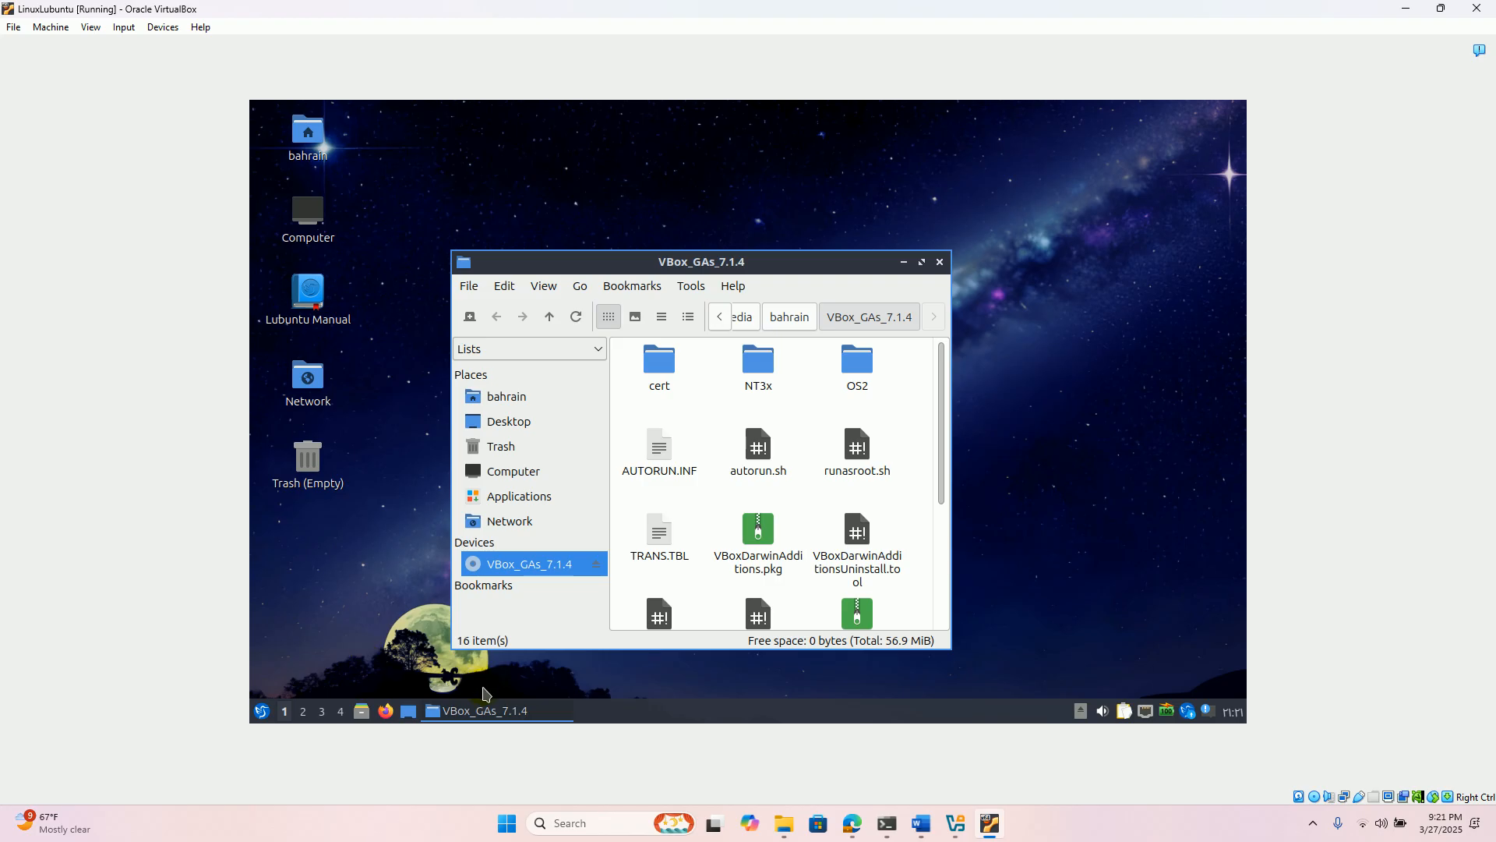
{"action": "left_click", "coordinate": [263, 711]}
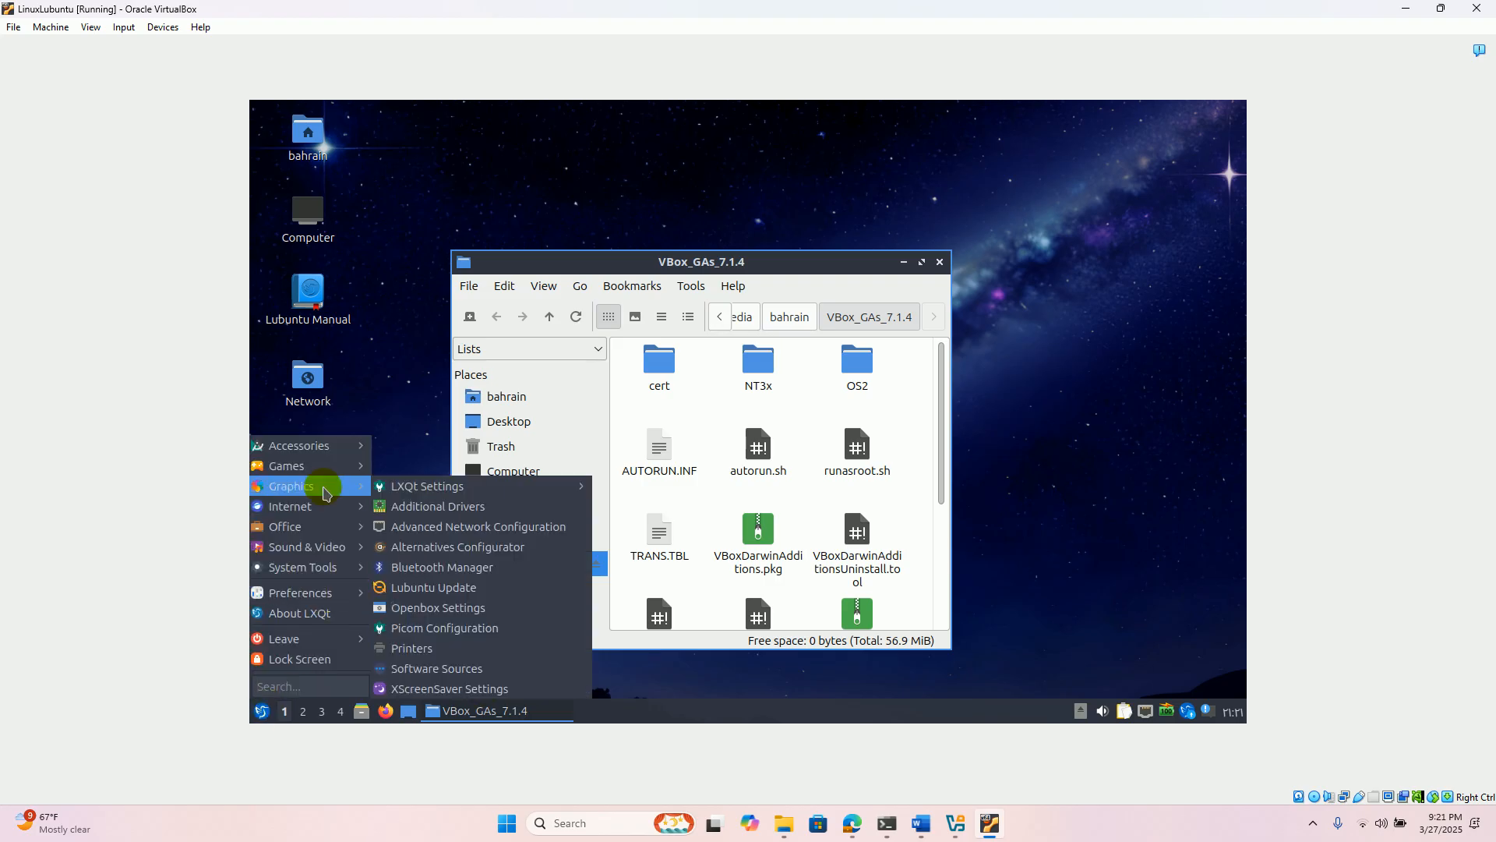
{"action": "mouse_move", "coordinate": [328, 450]}
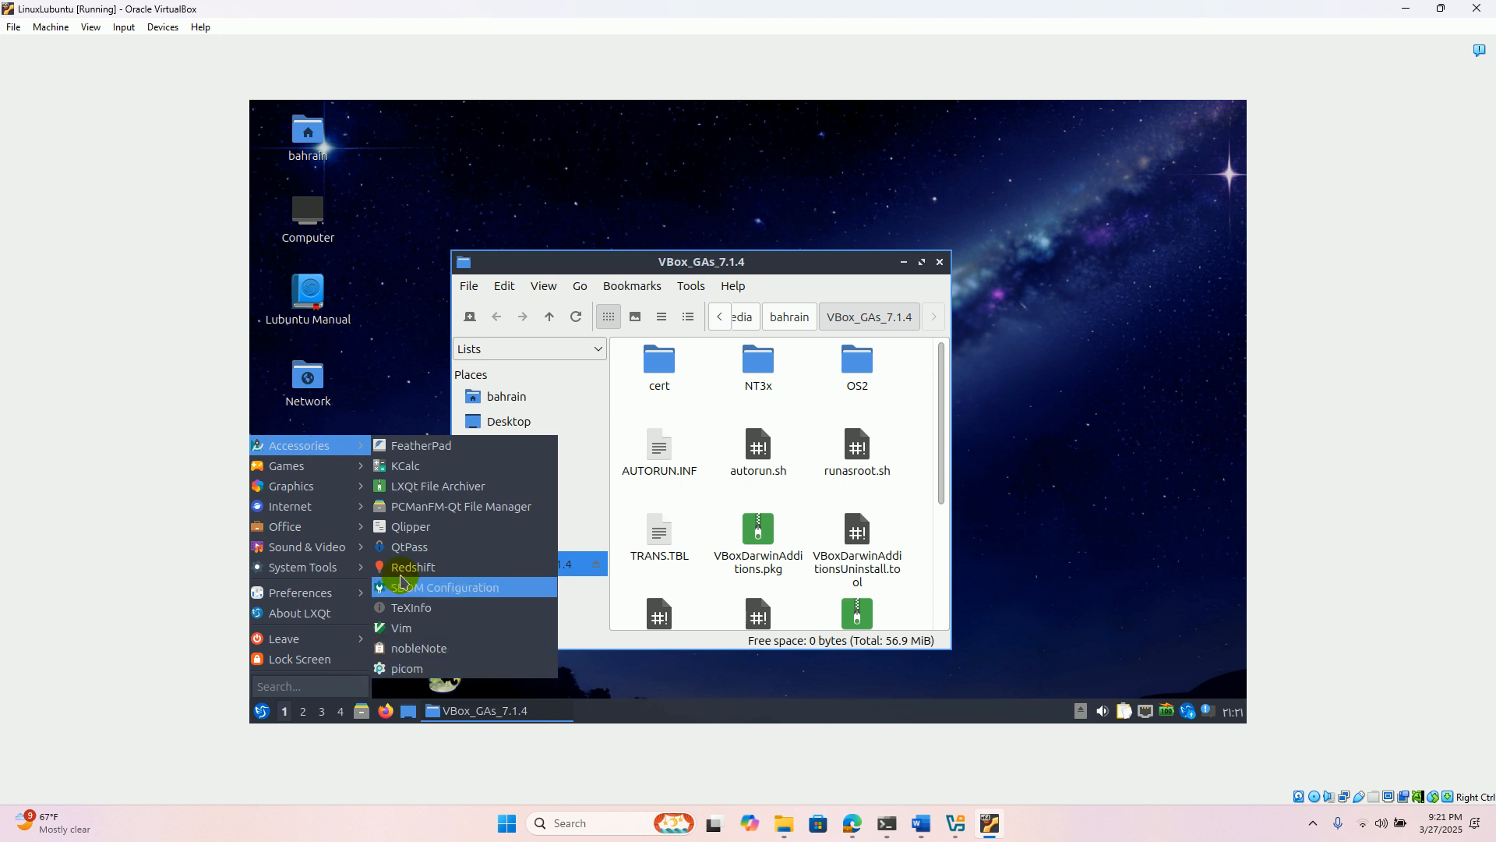
{"action": "left_click", "coordinate": [1132, 610]}
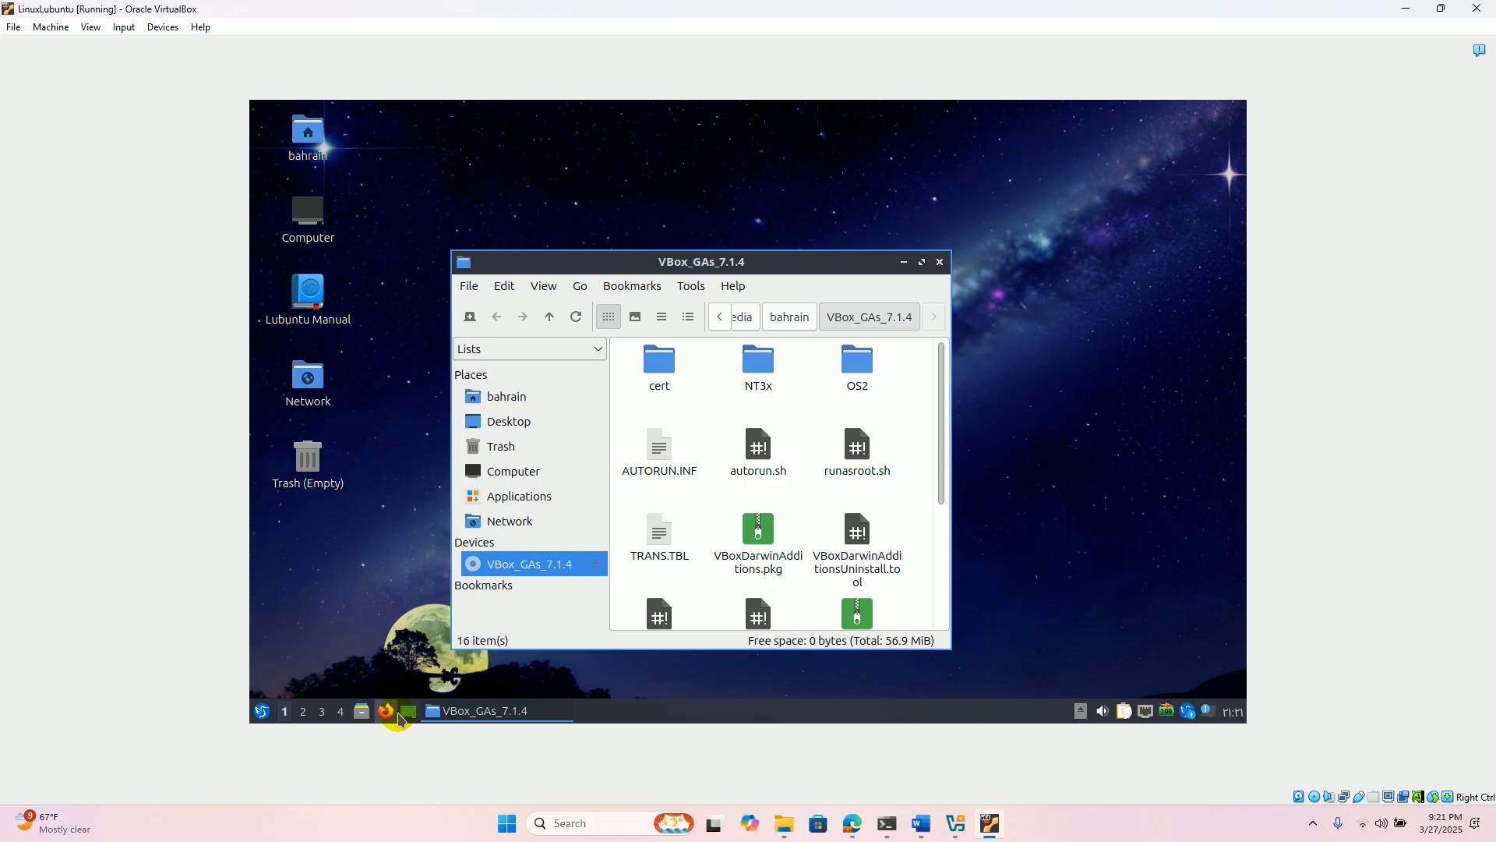
- Minimize the open windows and look through the Lubuntu application menu categories and the home folder in the file manager
{"action": "left_click", "coordinate": [409, 712]}
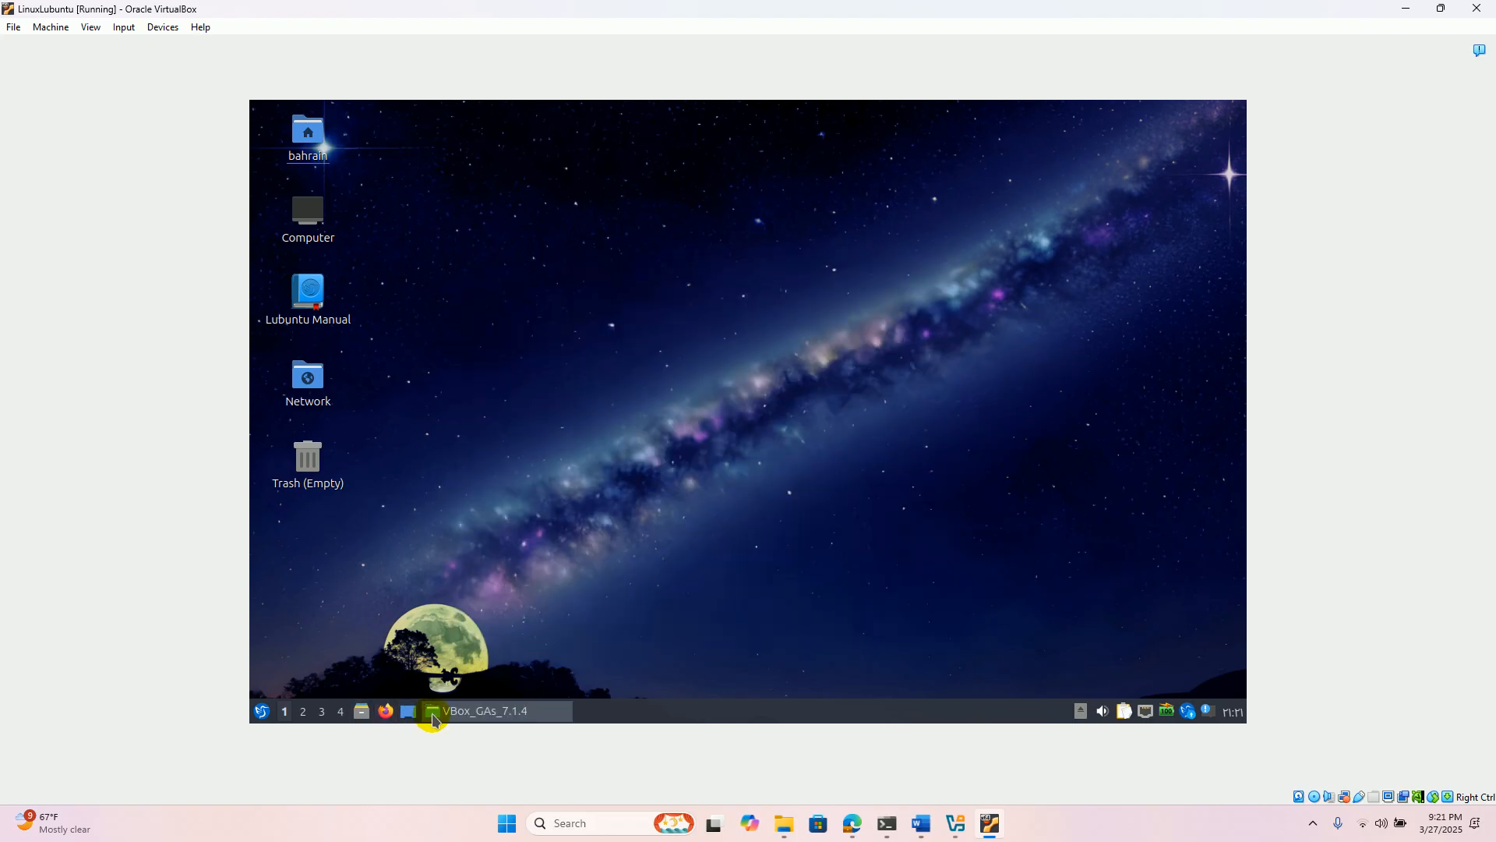
{"action": "left_click", "coordinate": [263, 714]}
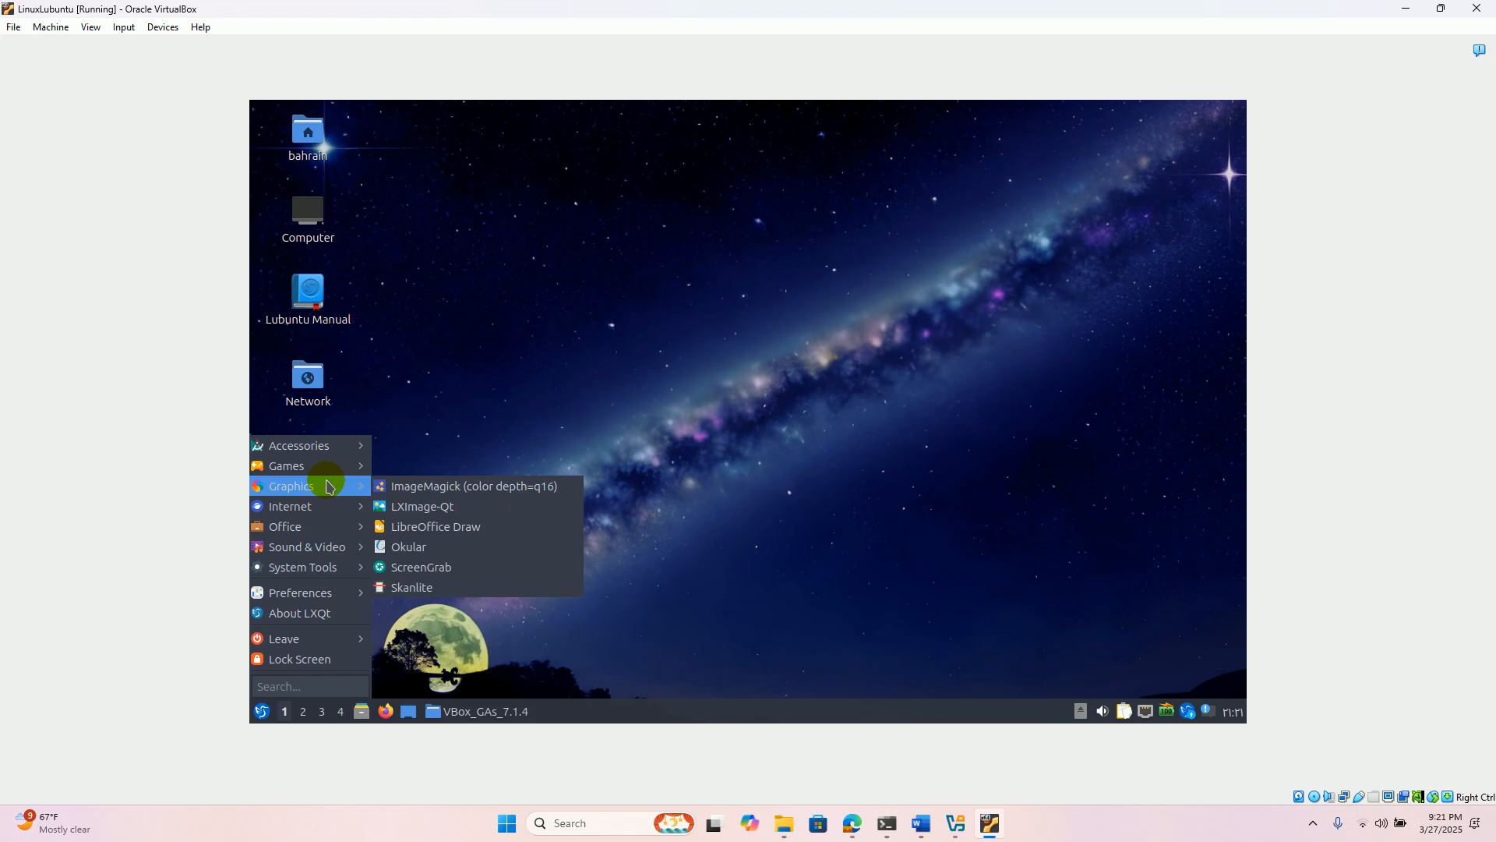
{"action": "mouse_move", "coordinate": [328, 593]}
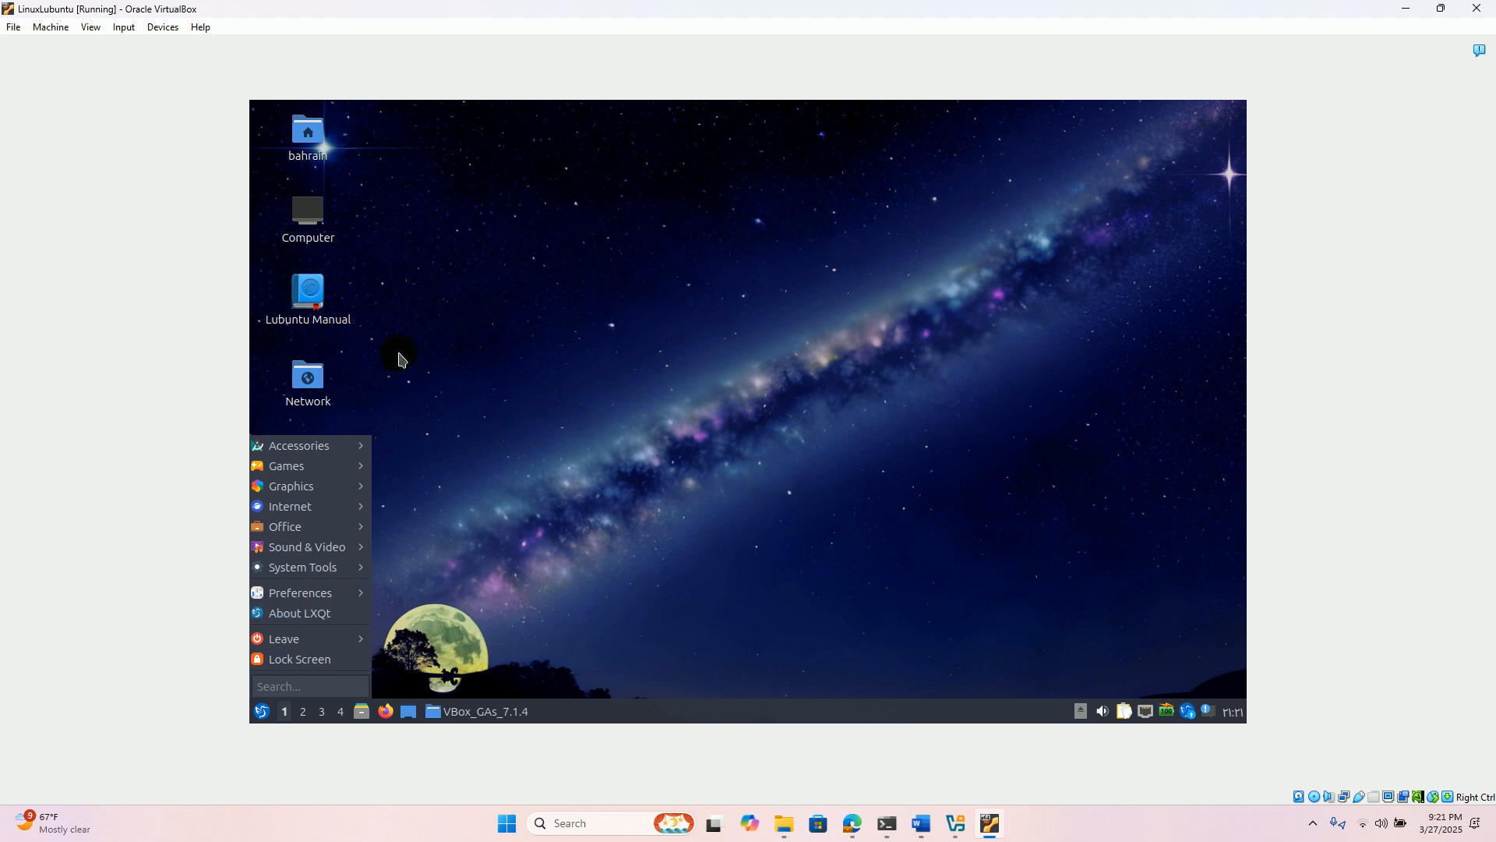
{"action": "left_click", "coordinate": [359, 454]}
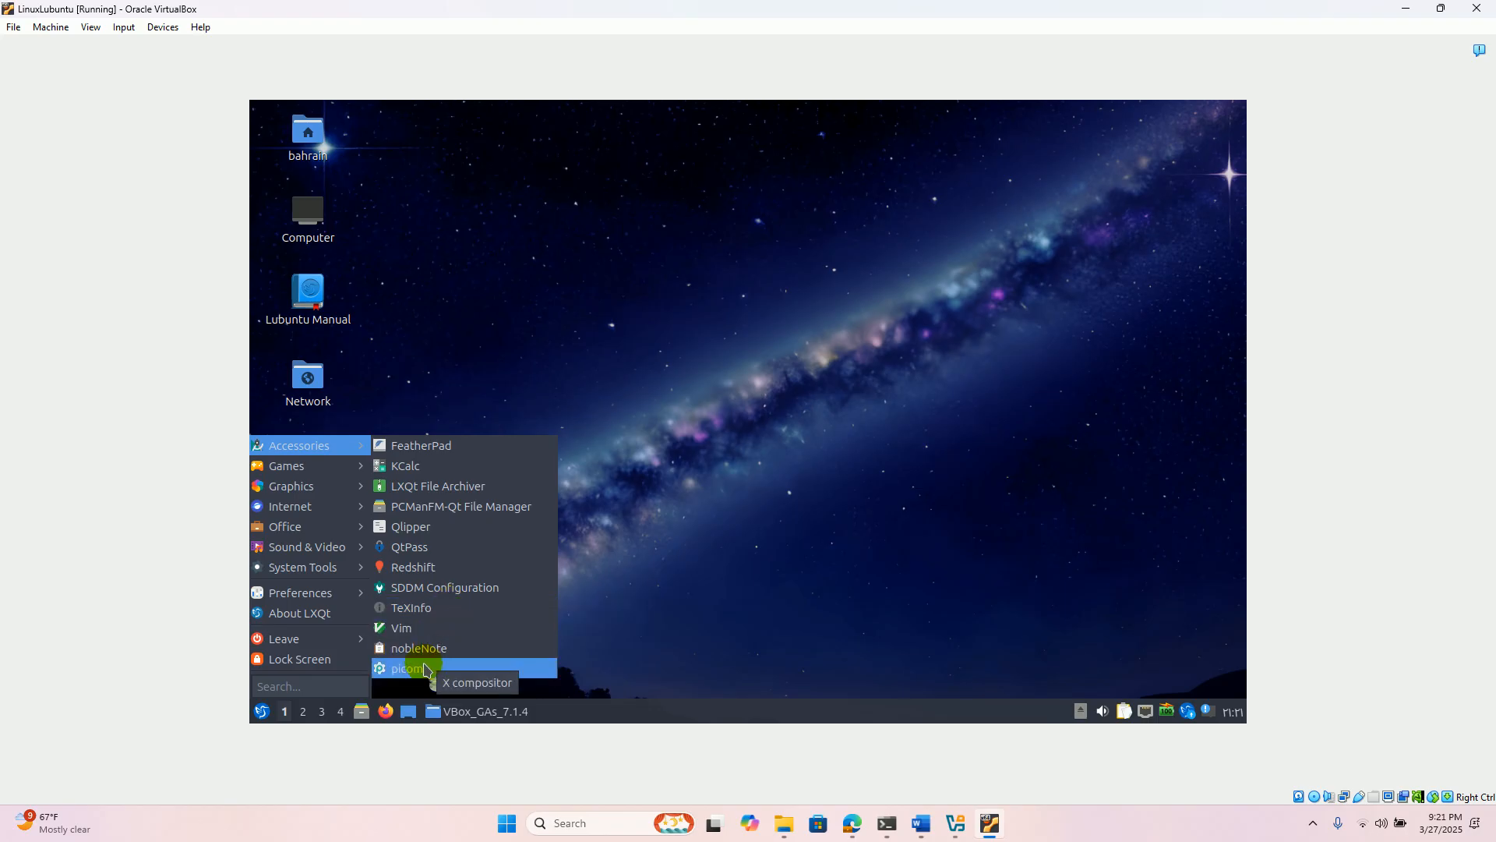
{"action": "left_click", "coordinate": [508, 362]}
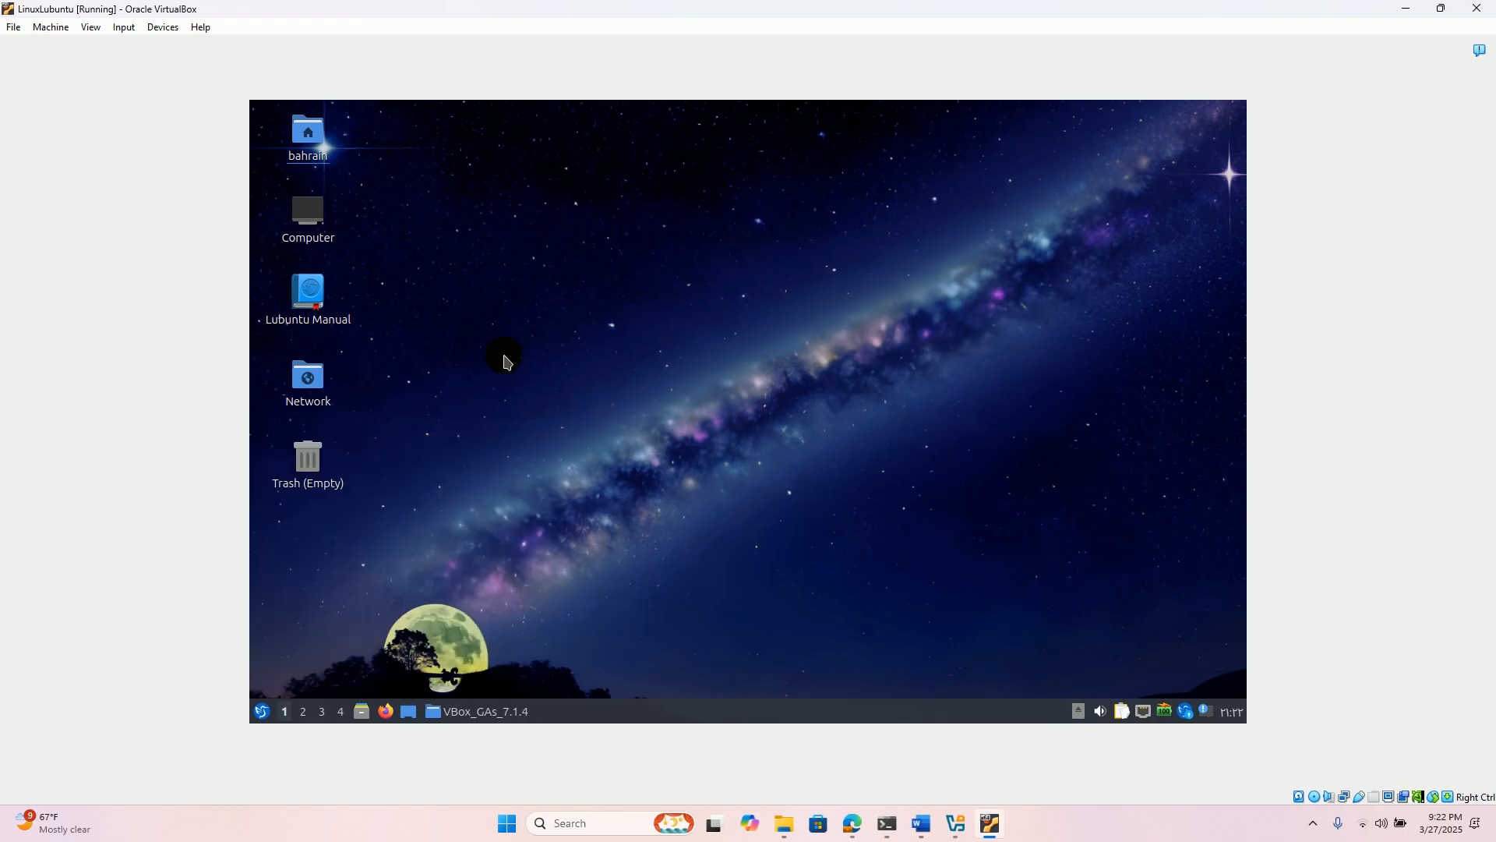
{"action": "left_click", "coordinate": [358, 713]}
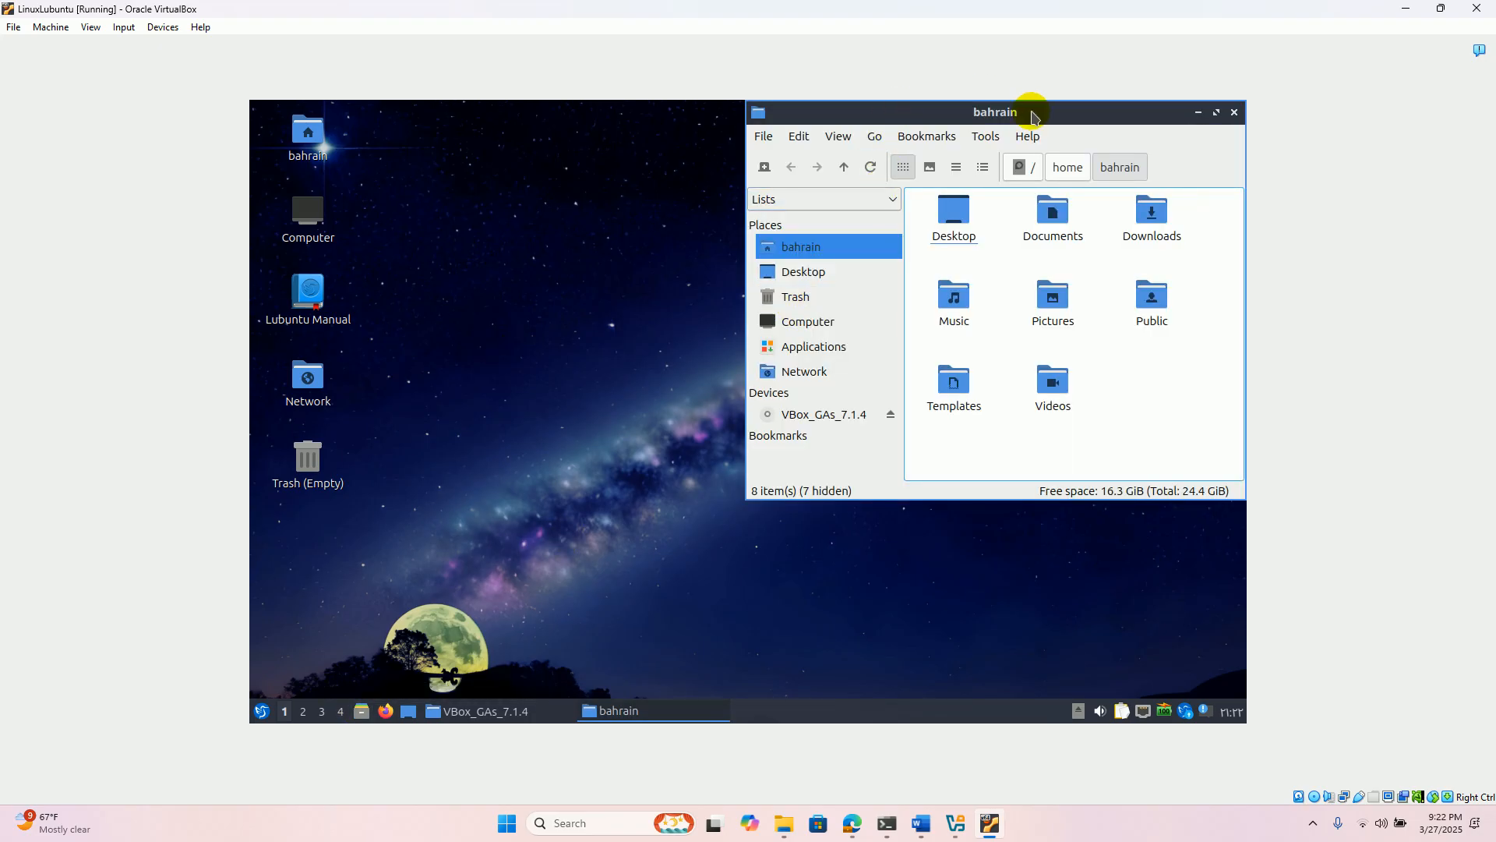
{"action": "left_click", "coordinate": [1234, 112]}
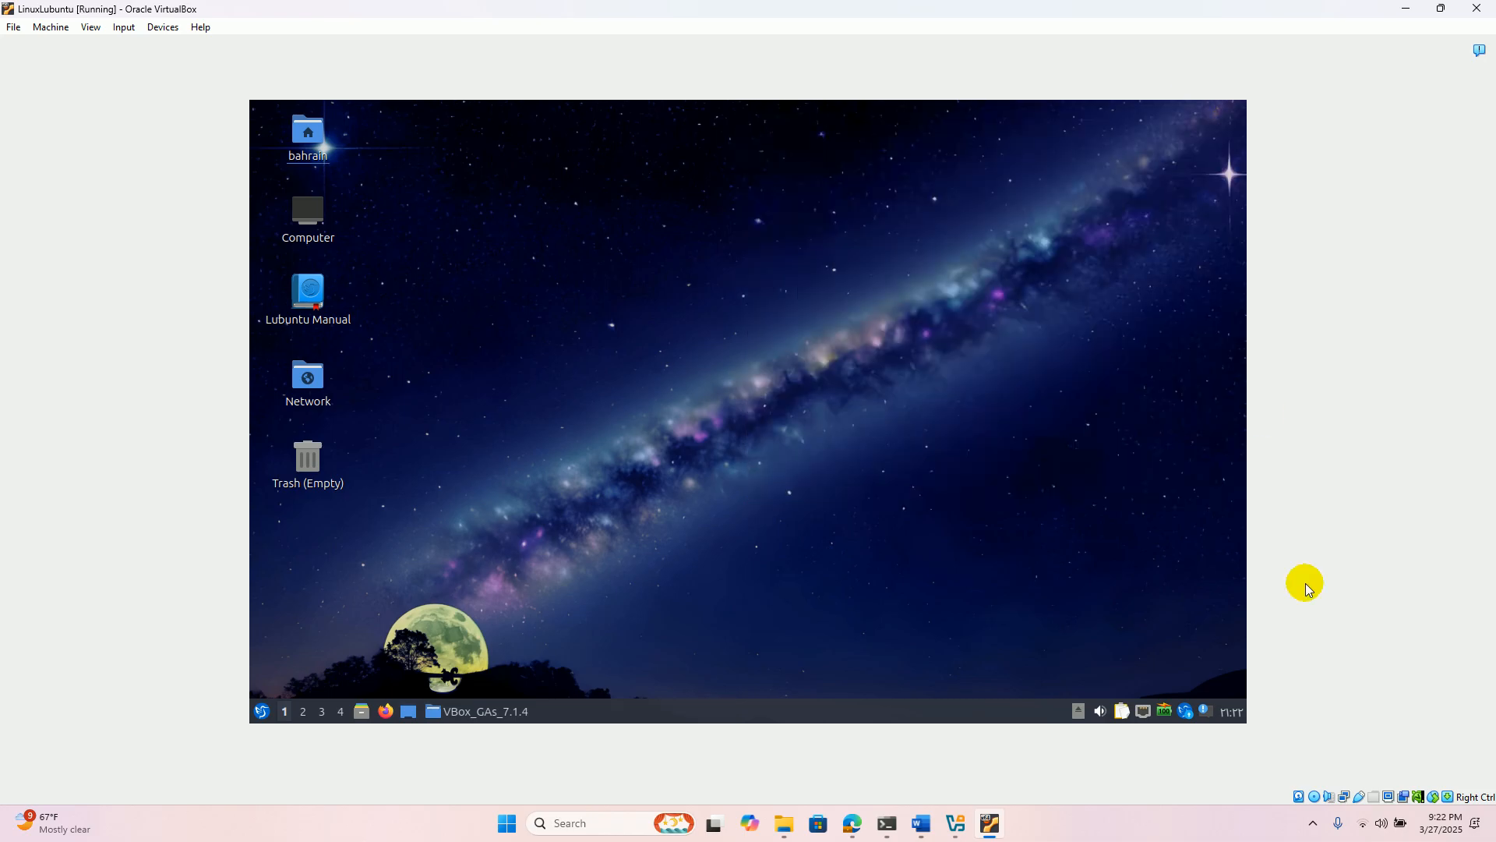
{"action": "left_click", "coordinate": [1313, 823]}
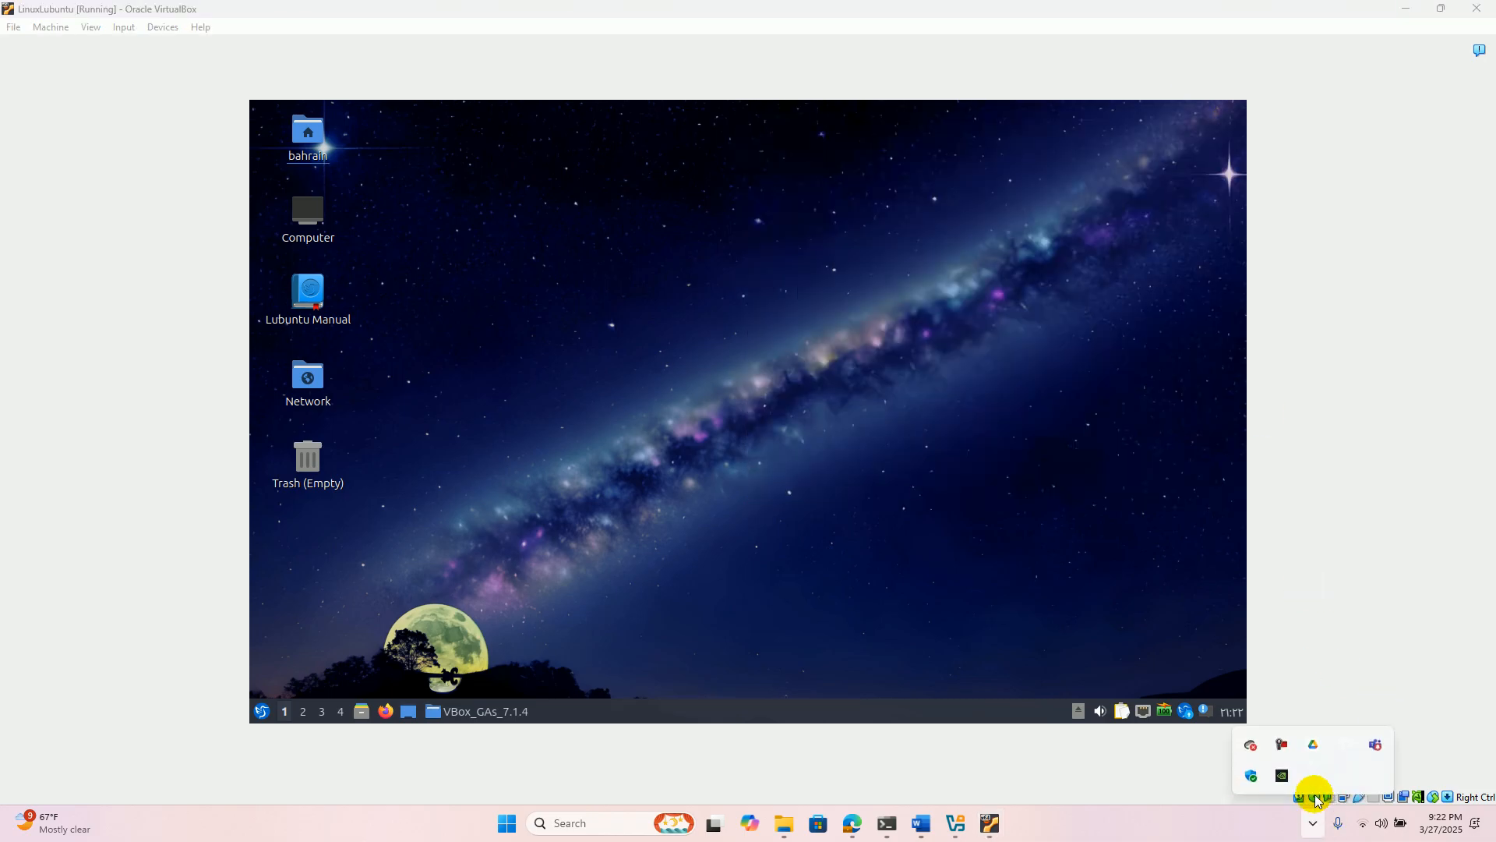
{"action": "left_click", "coordinate": [1285, 745]}
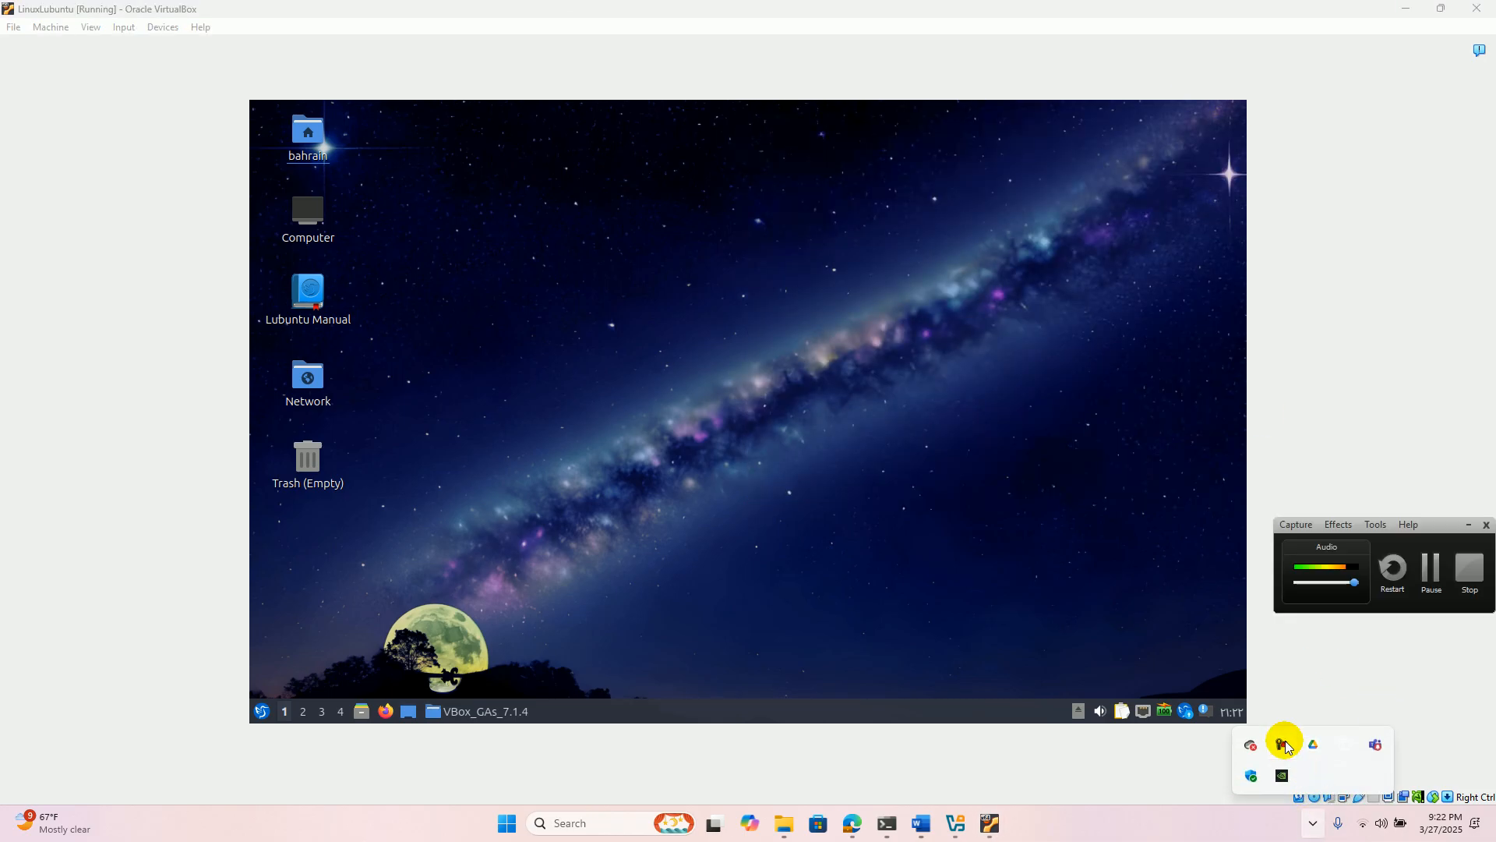
{"action": "left_click", "coordinate": [1432, 569]}
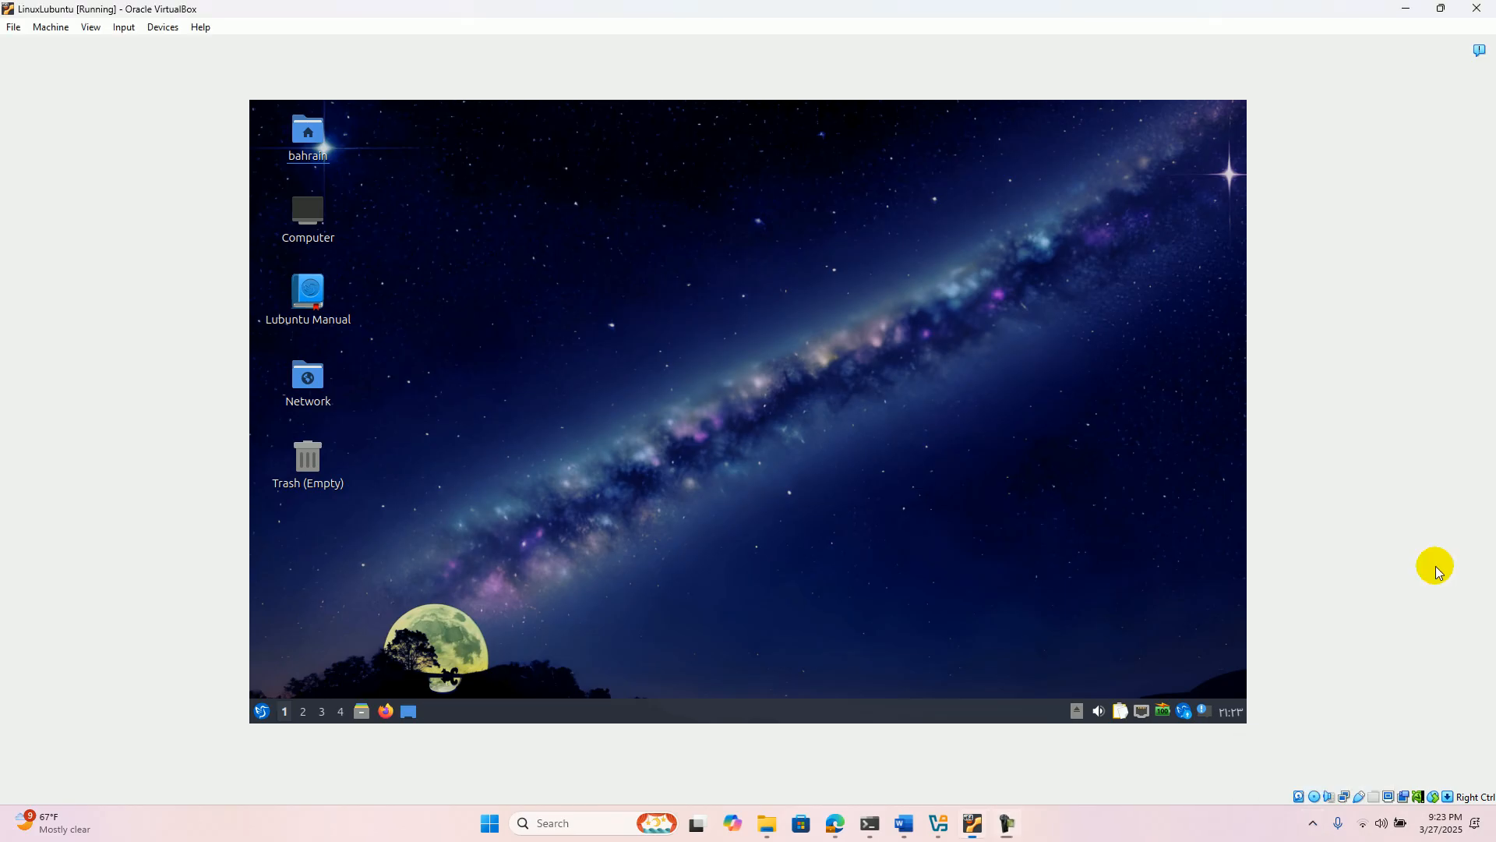
- Open a QTerminal window and run ifconfig
{"action": "left_click", "coordinate": [262, 712]}
{"action": "mouse_move", "coordinate": [327, 570]}
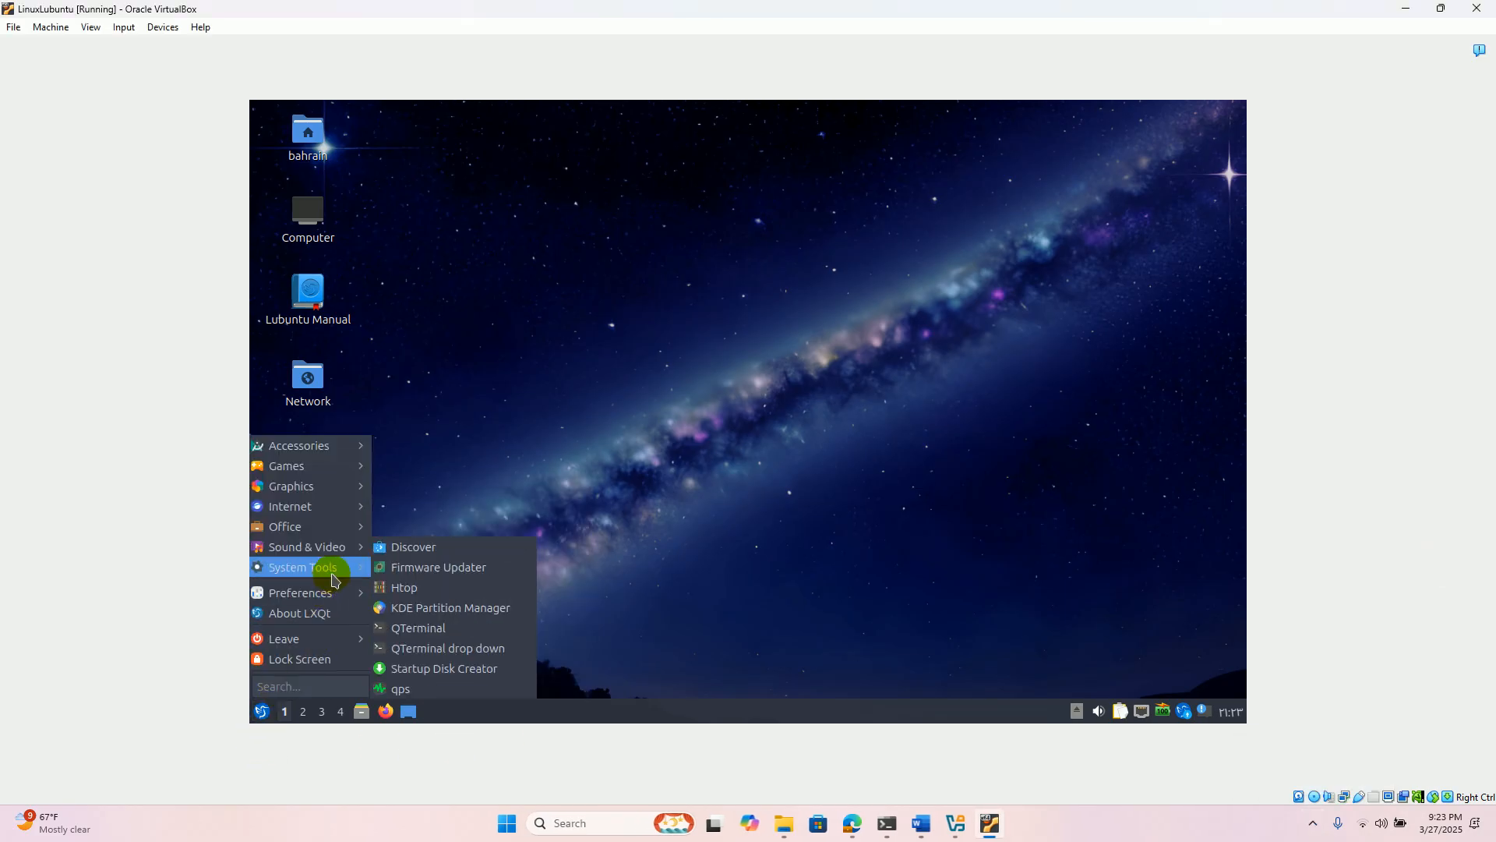
{"action": "left_click", "coordinate": [419, 632]}
{"action": "type", "text": "ifconfig"}
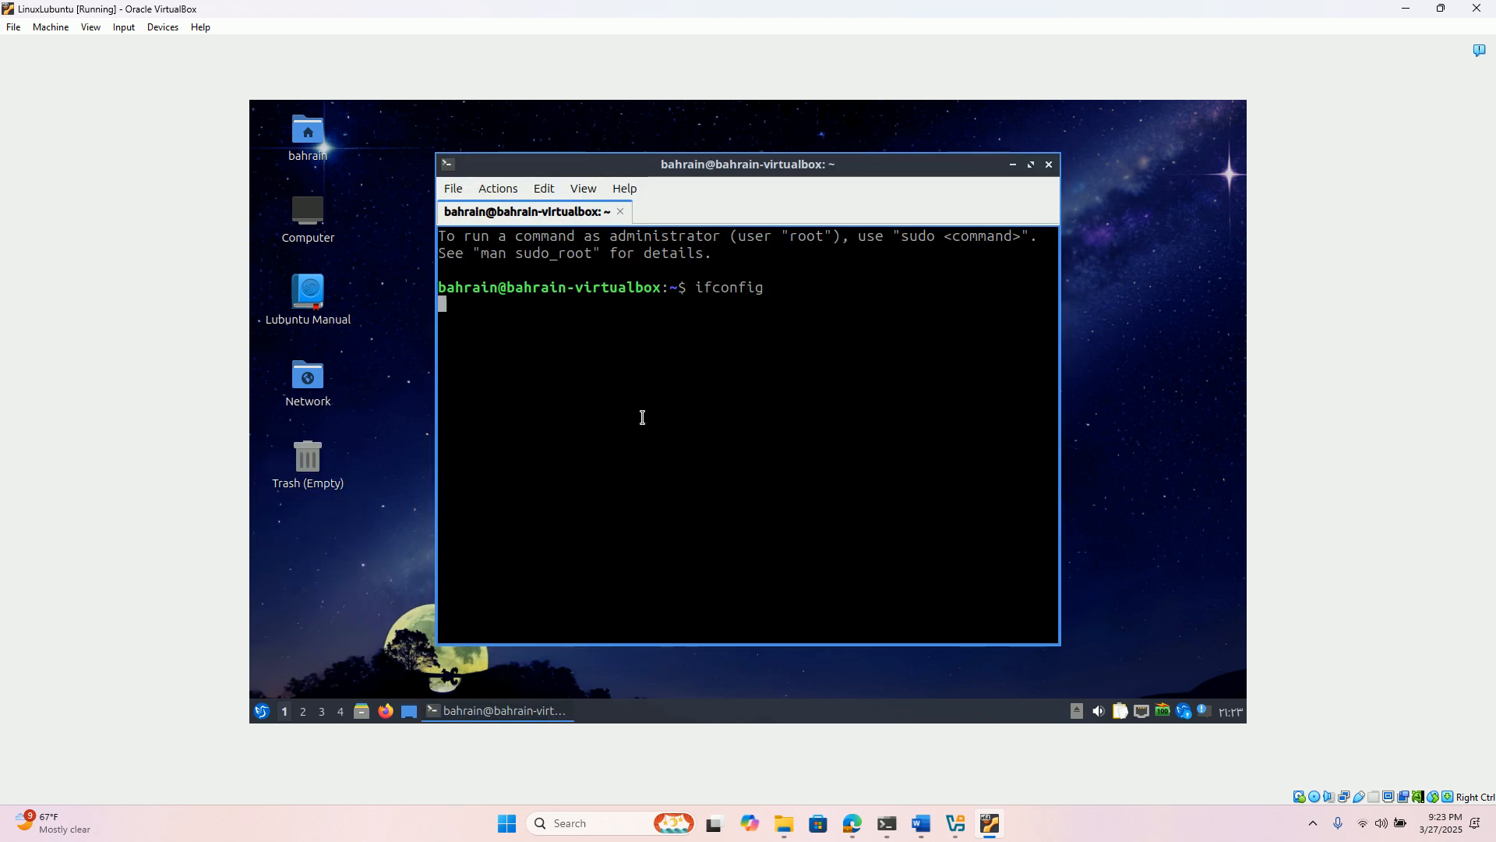
{"action": "key", "text": "Return"}
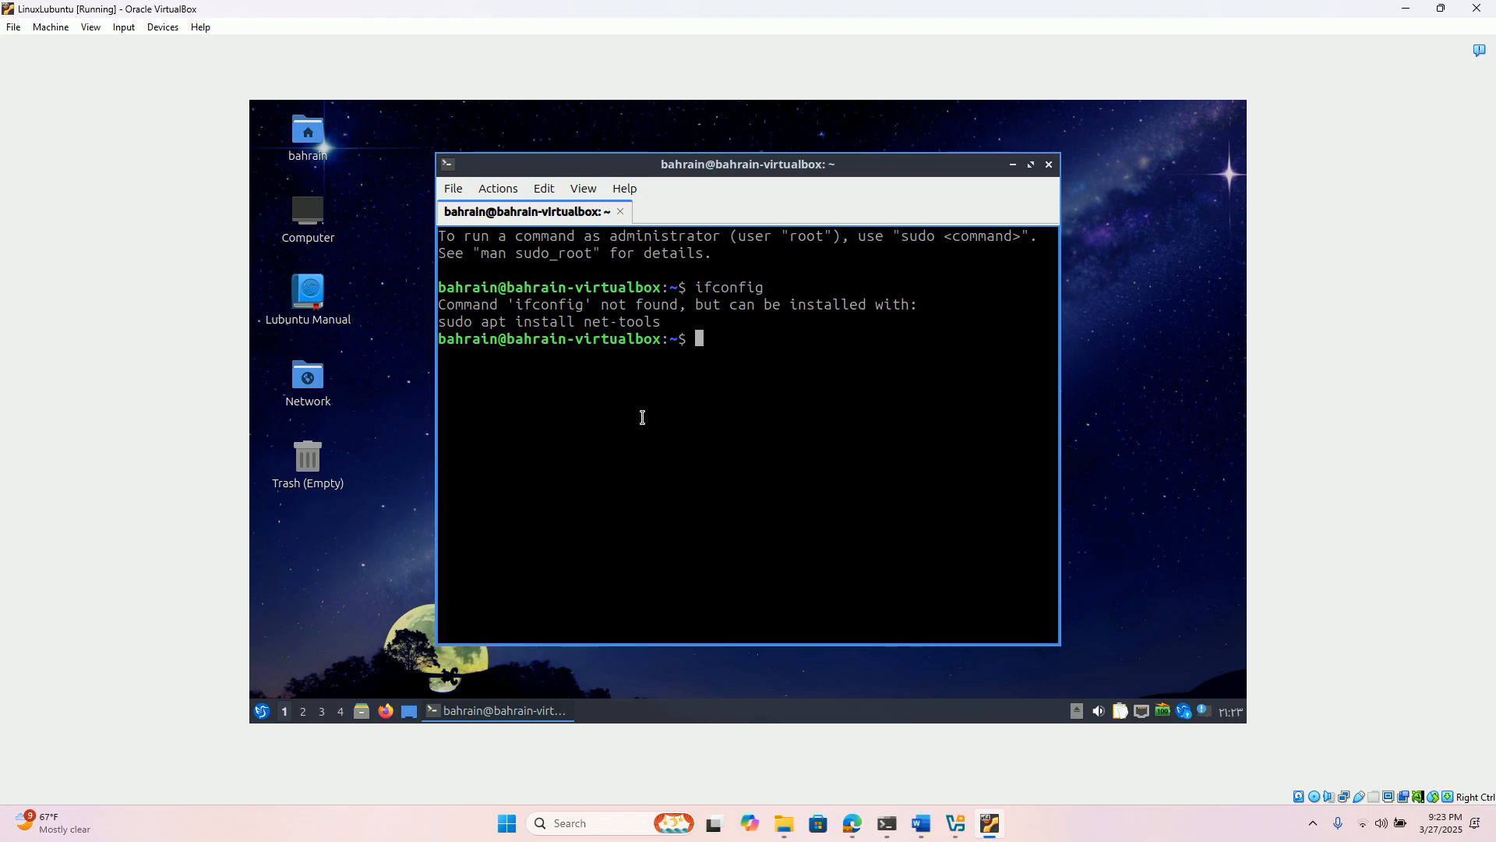
- Install the net-tools package with sudo apt install, authenticating with the account password
{"action": "type", "text": "sudo apt inst"}
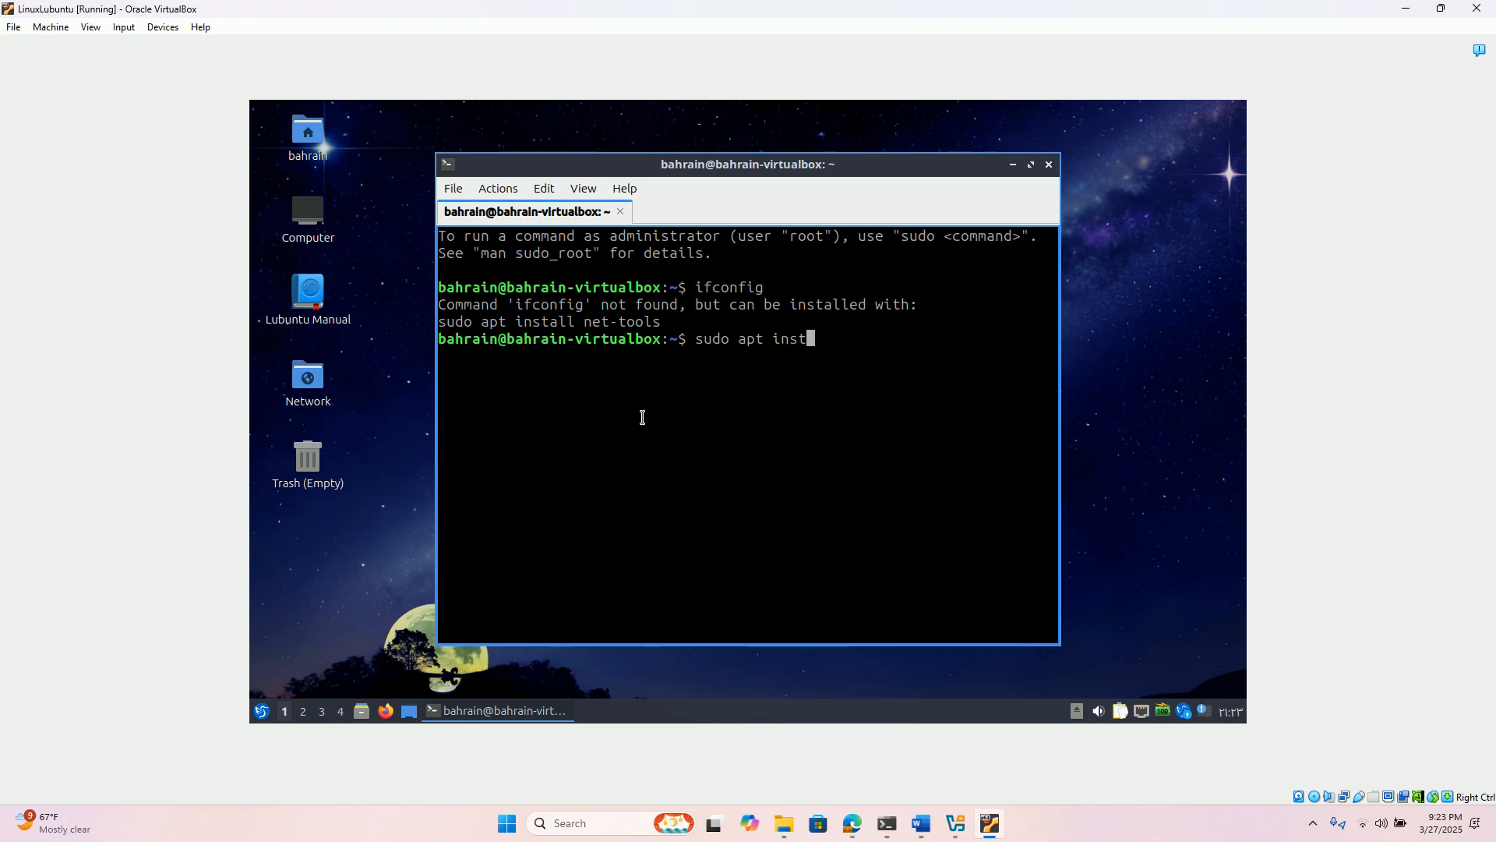
{"action": "type", "text": "all net-tools"}
{"action": "key", "text": "Return"}
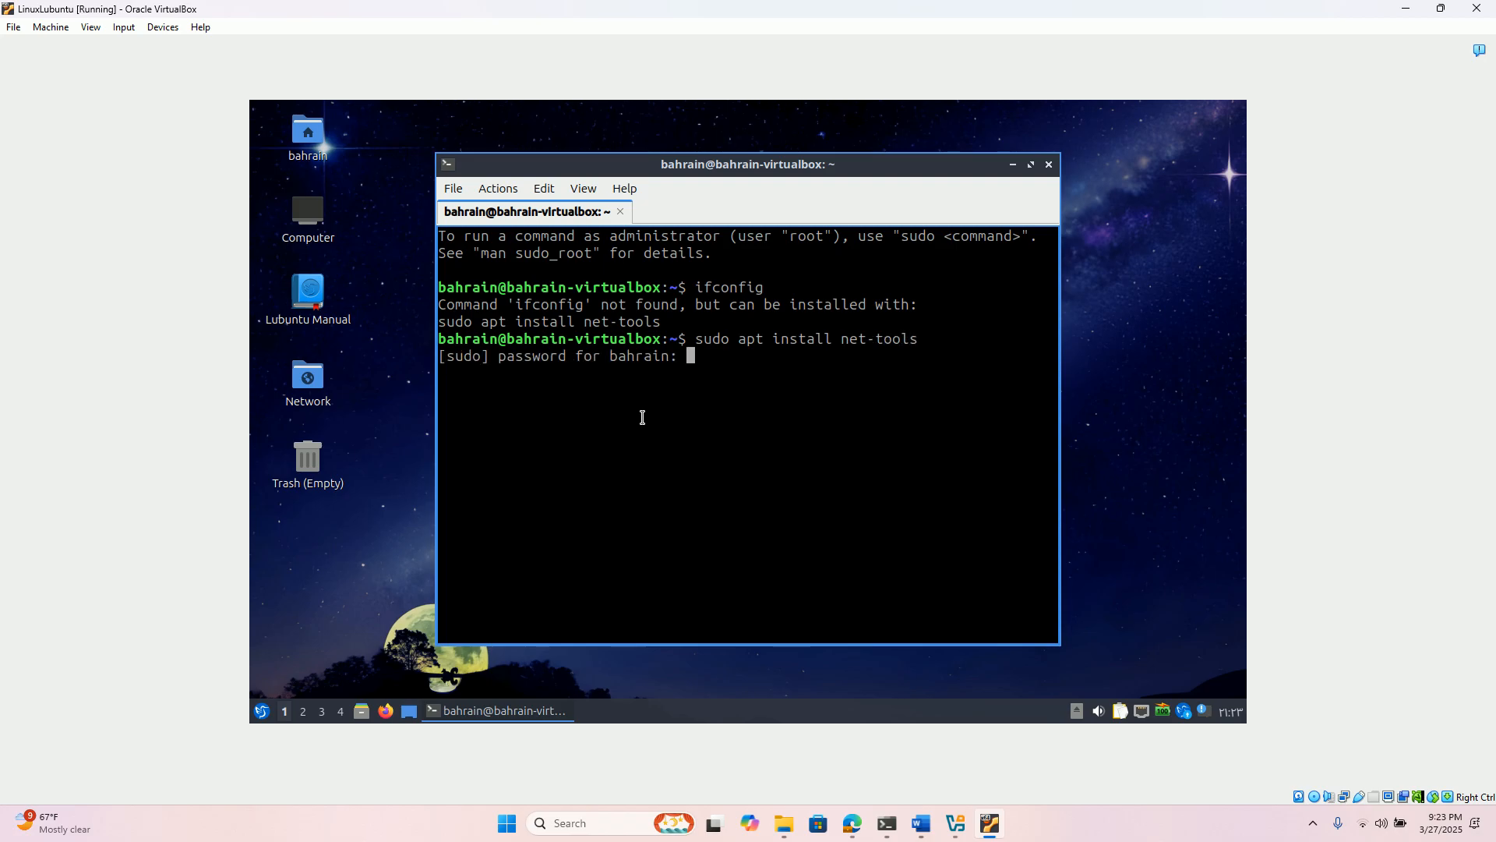
{"action": "key", "text": "Return"}
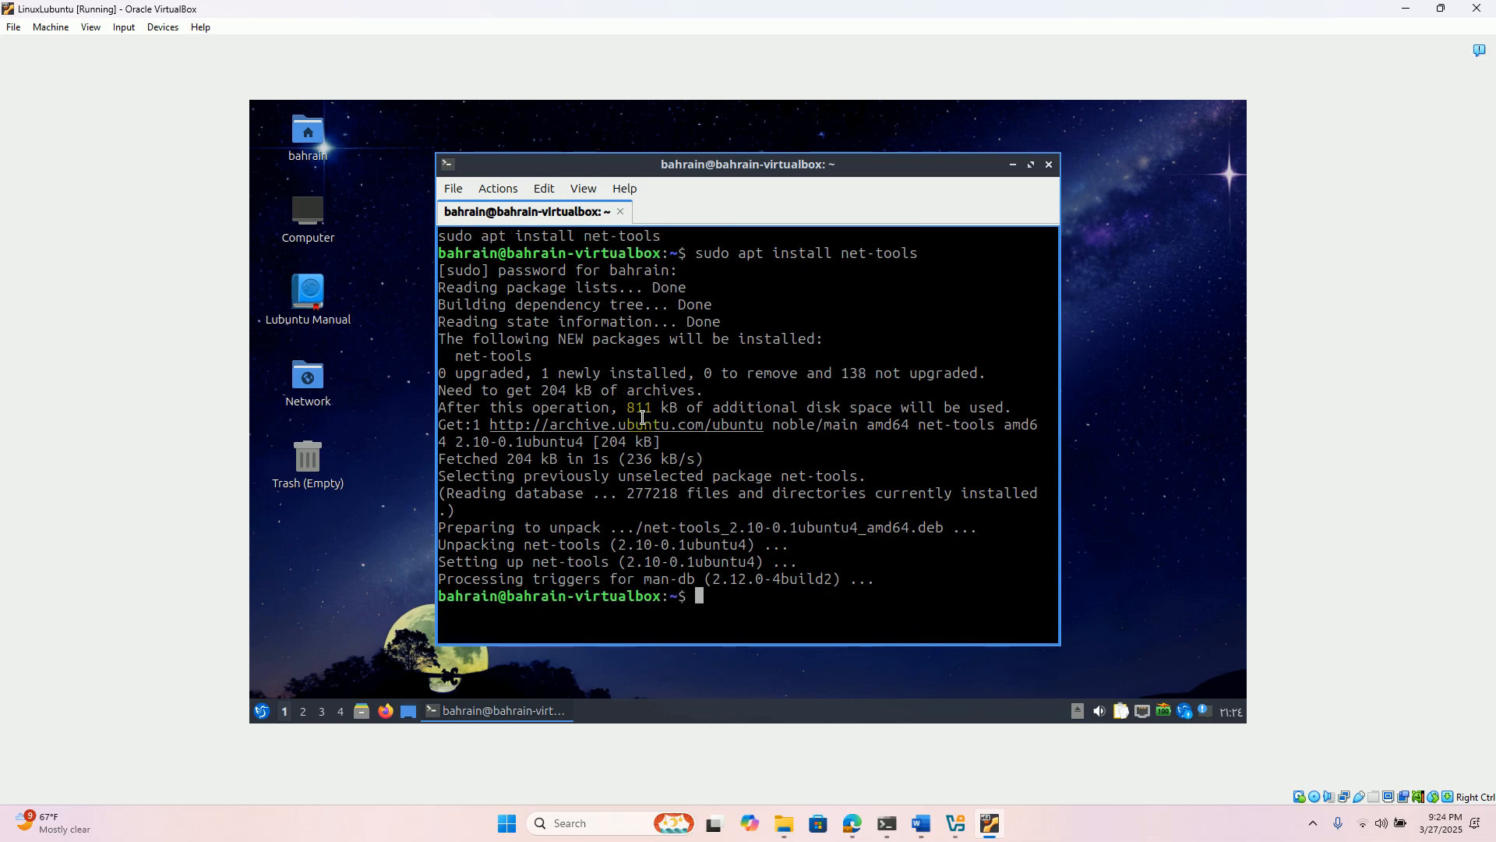
{"action": "type", "text": "sudo apt update"}
- Refresh the package lists with sudo apt update
{"action": "key", "text": "Return"}
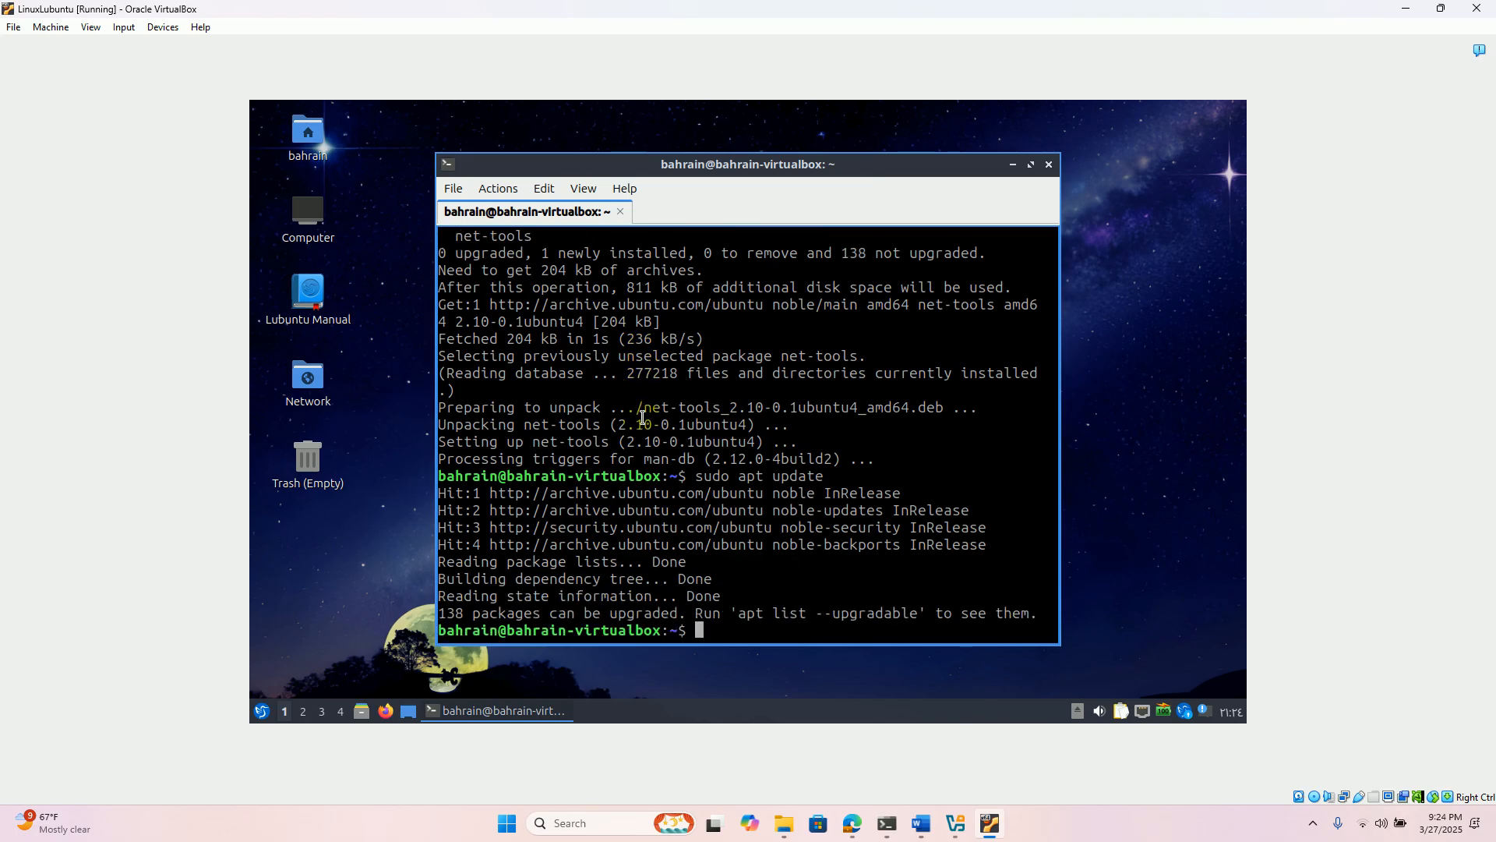
{"action": "type", "text": "sudo"}
- Upgrade the installed packages with sudo apt upgrade, answering y to continue
{"action": "key", "text": "BackSpace"}
{"action": "key", "text": "BackSpace"}
{"action": "key", "text": "BackSpace"}
{"action": "key", "text": "BackSpace"}
{"action": "type", "text": "sudo apt upgrade"}
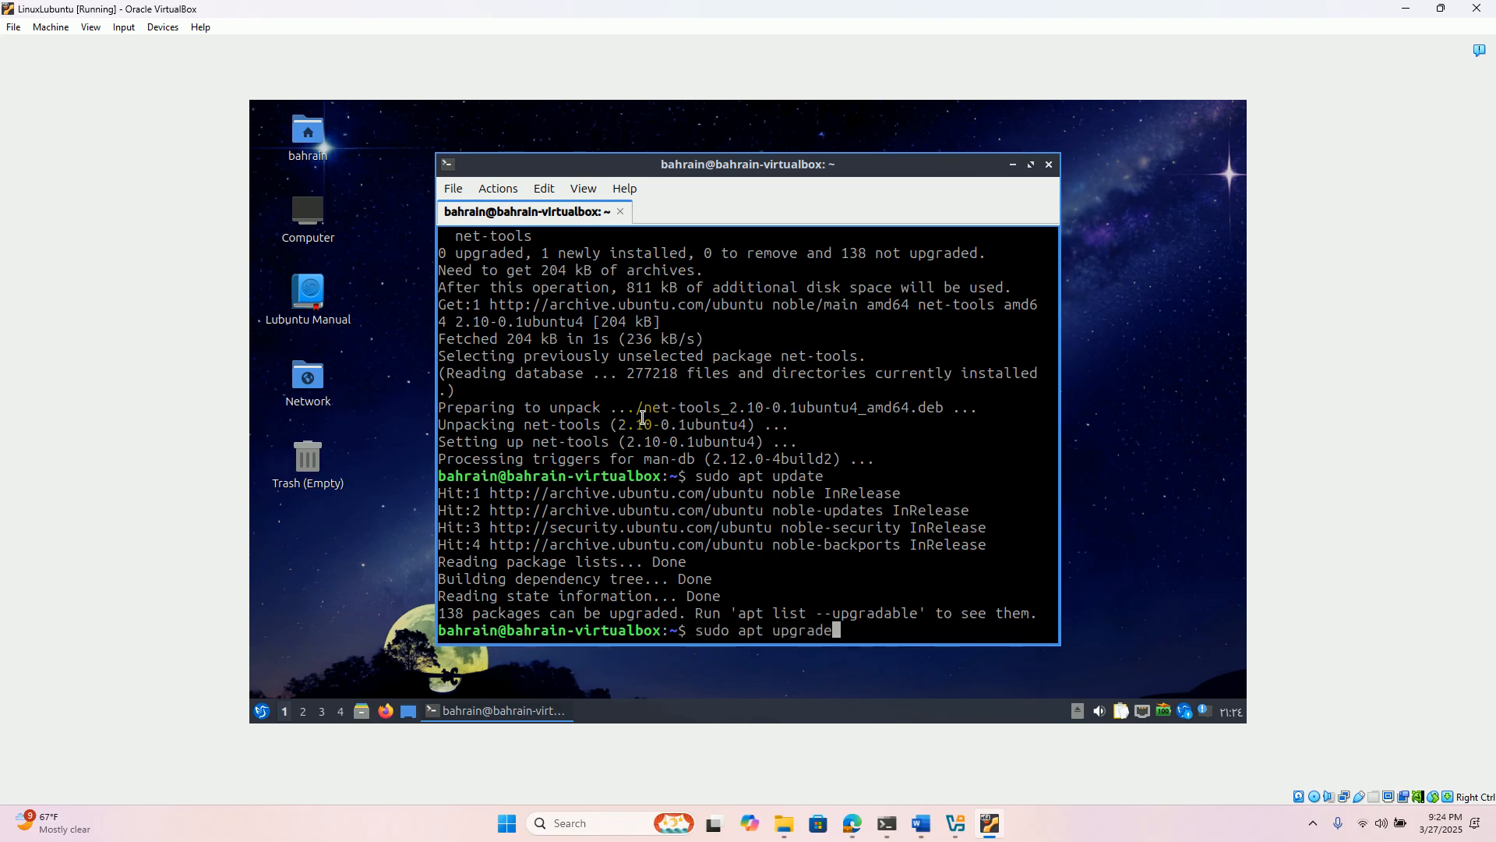
{"action": "key", "text": "Return"}
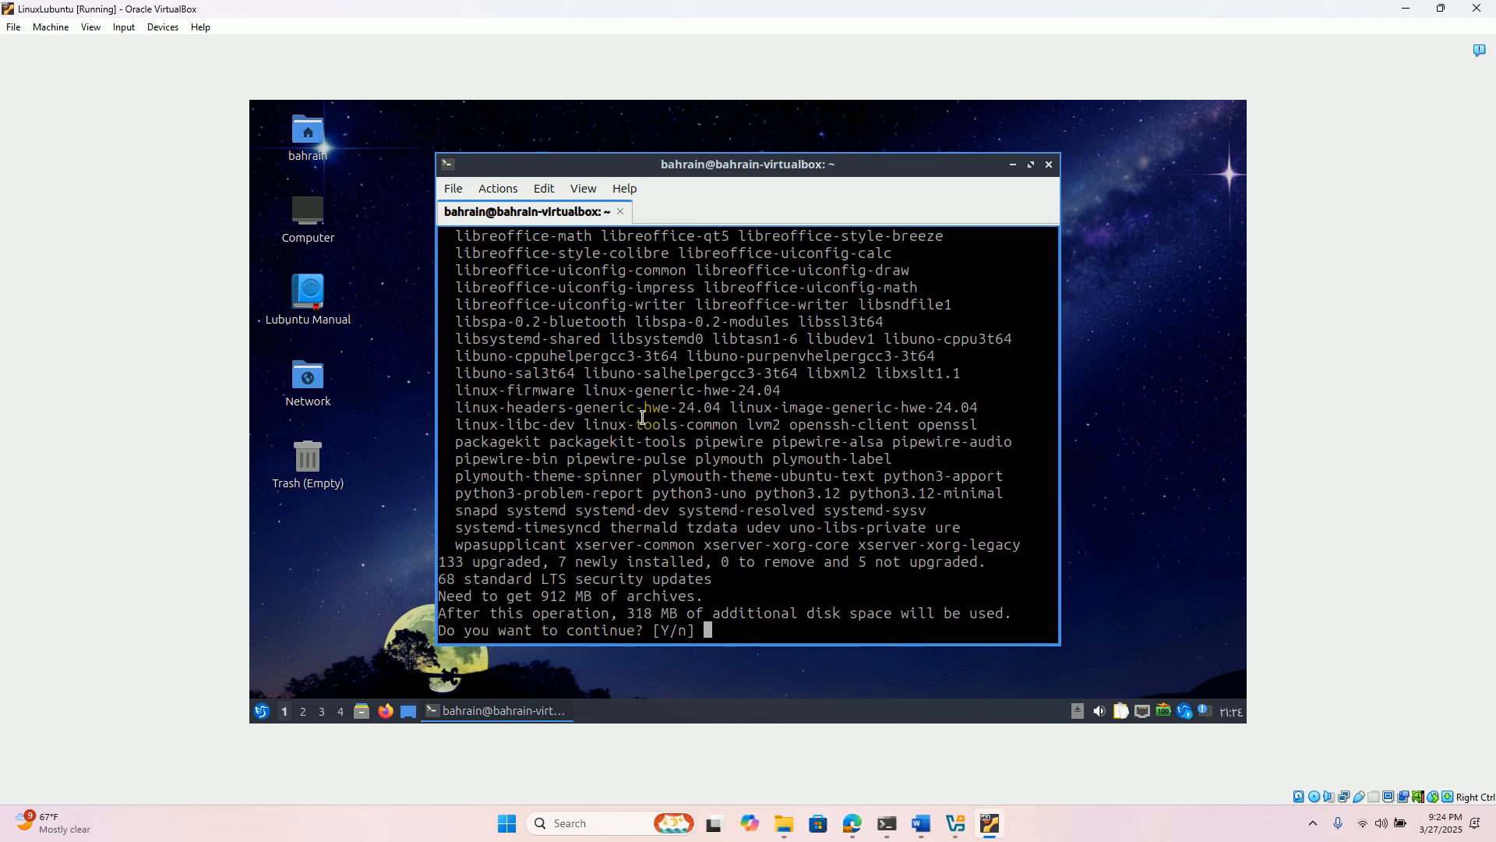
{"action": "type", "text": "y"}
{"action": "key", "text": "Return"}
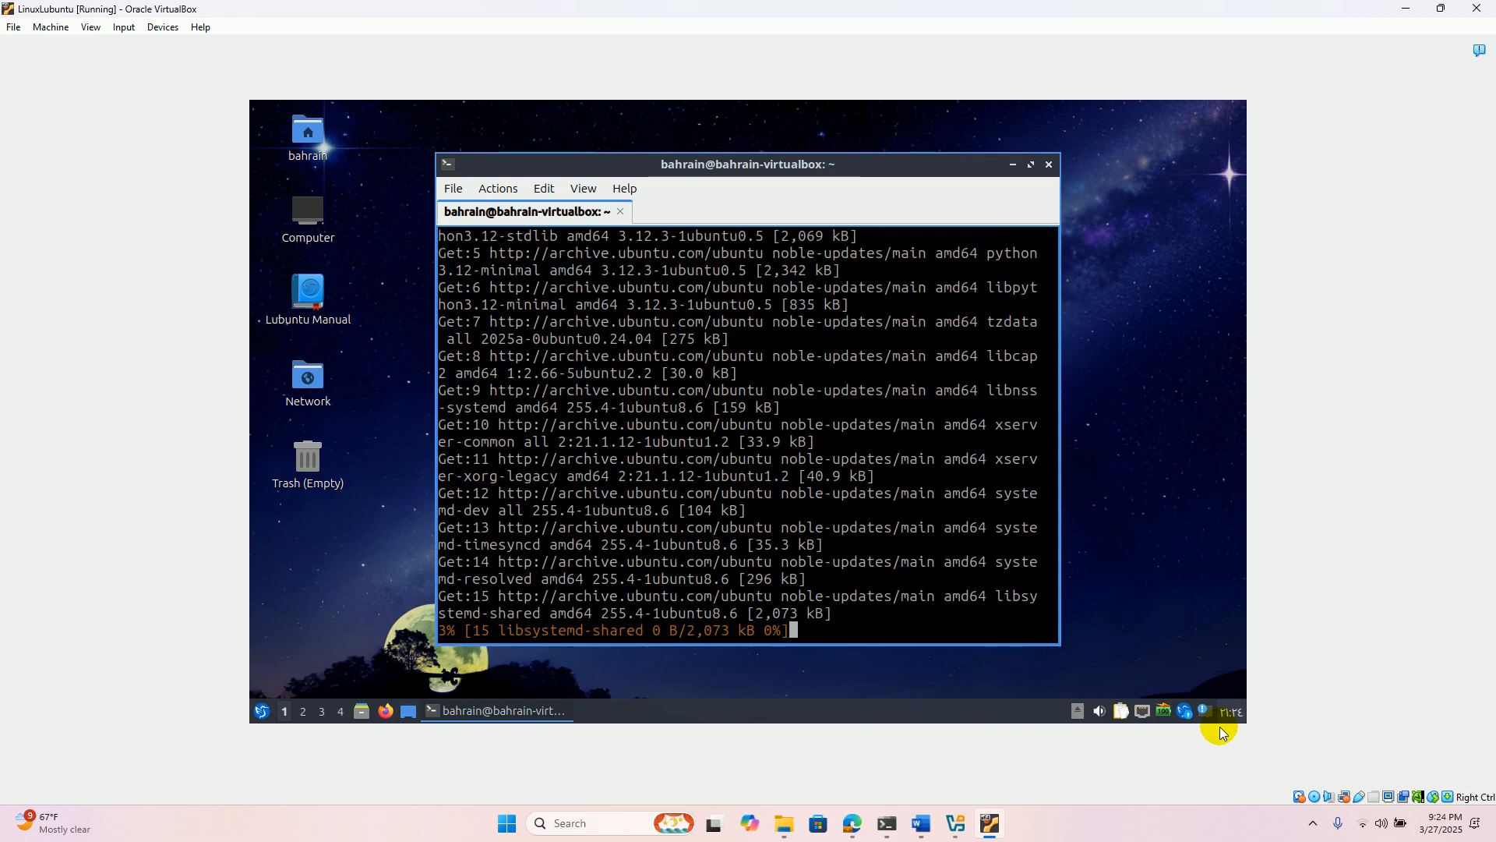
{"action": "left_click", "coordinate": [1315, 822]}
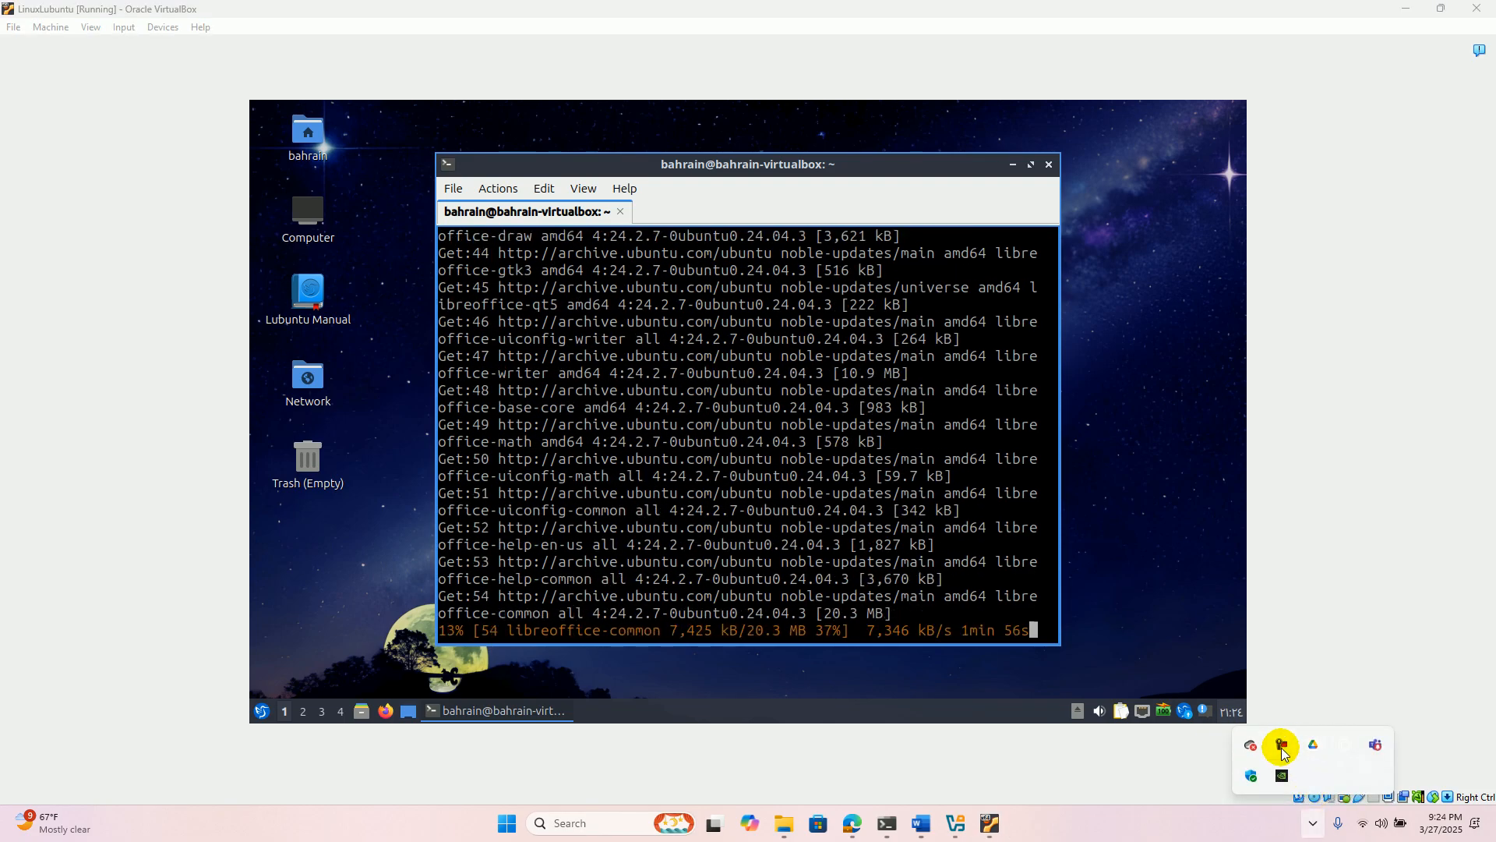
{"action": "left_click", "coordinate": [1282, 748]}
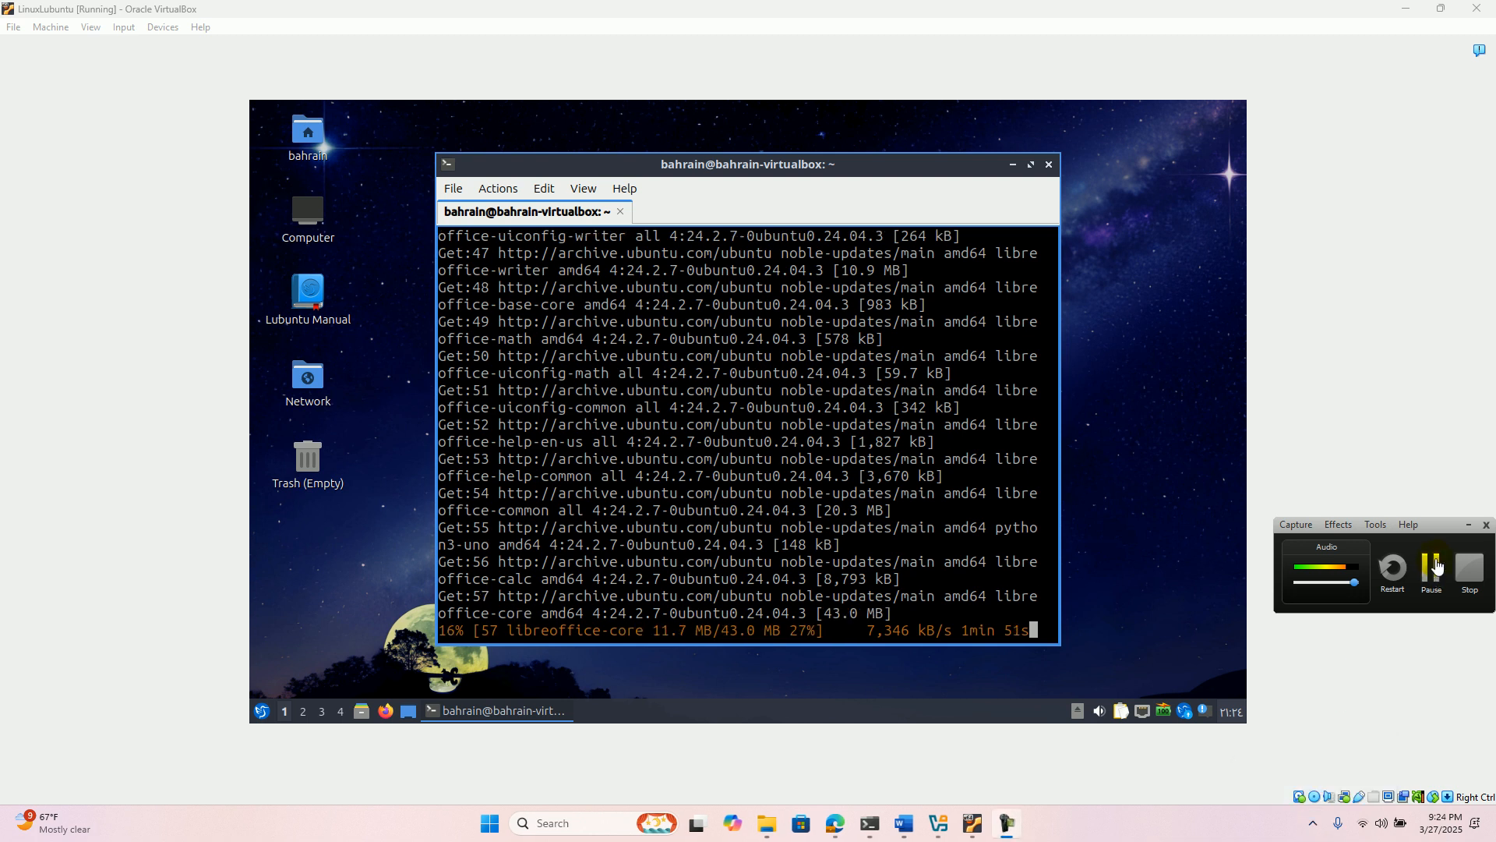
{"action": "left_click", "coordinate": [1438, 567]}
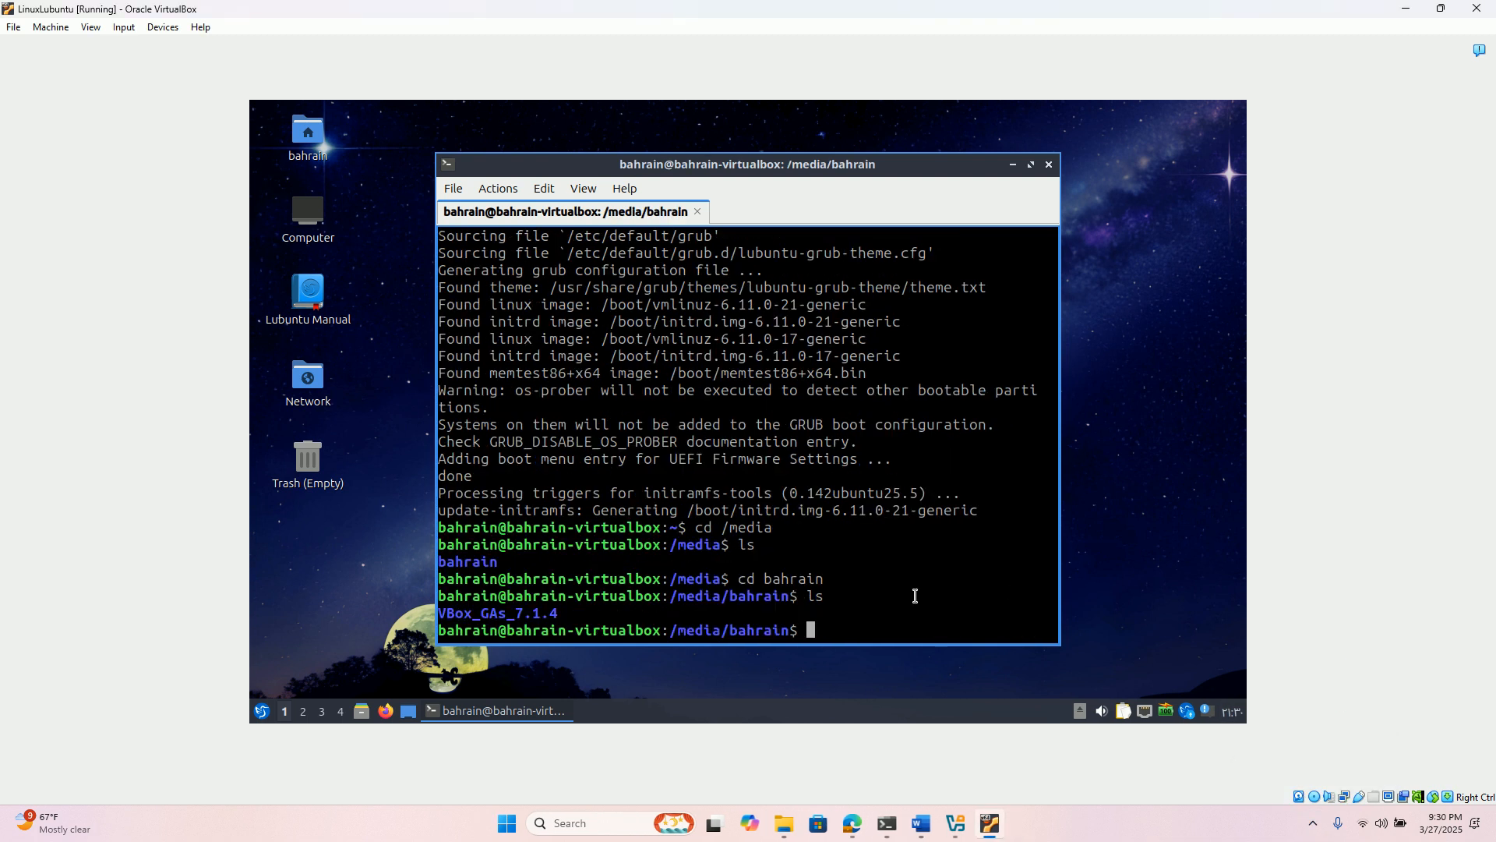
- Leave the /media/bahrain directory with cd \ and print the working directory with pwd
{"action": "type", "text": "cd \\"}
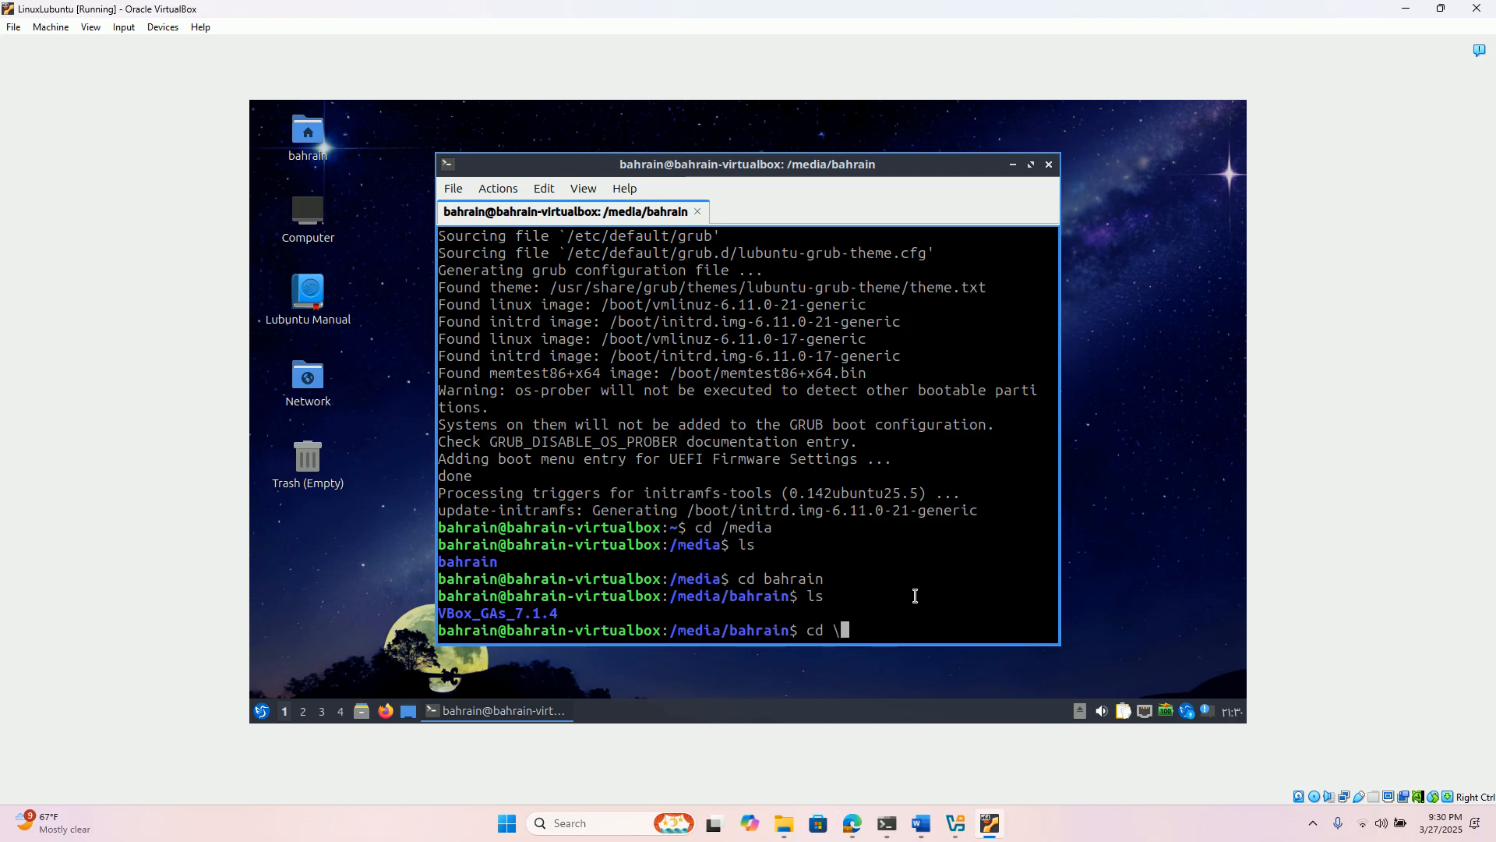
{"action": "key", "text": "Return"}
{"action": "key", "text": "Return"}
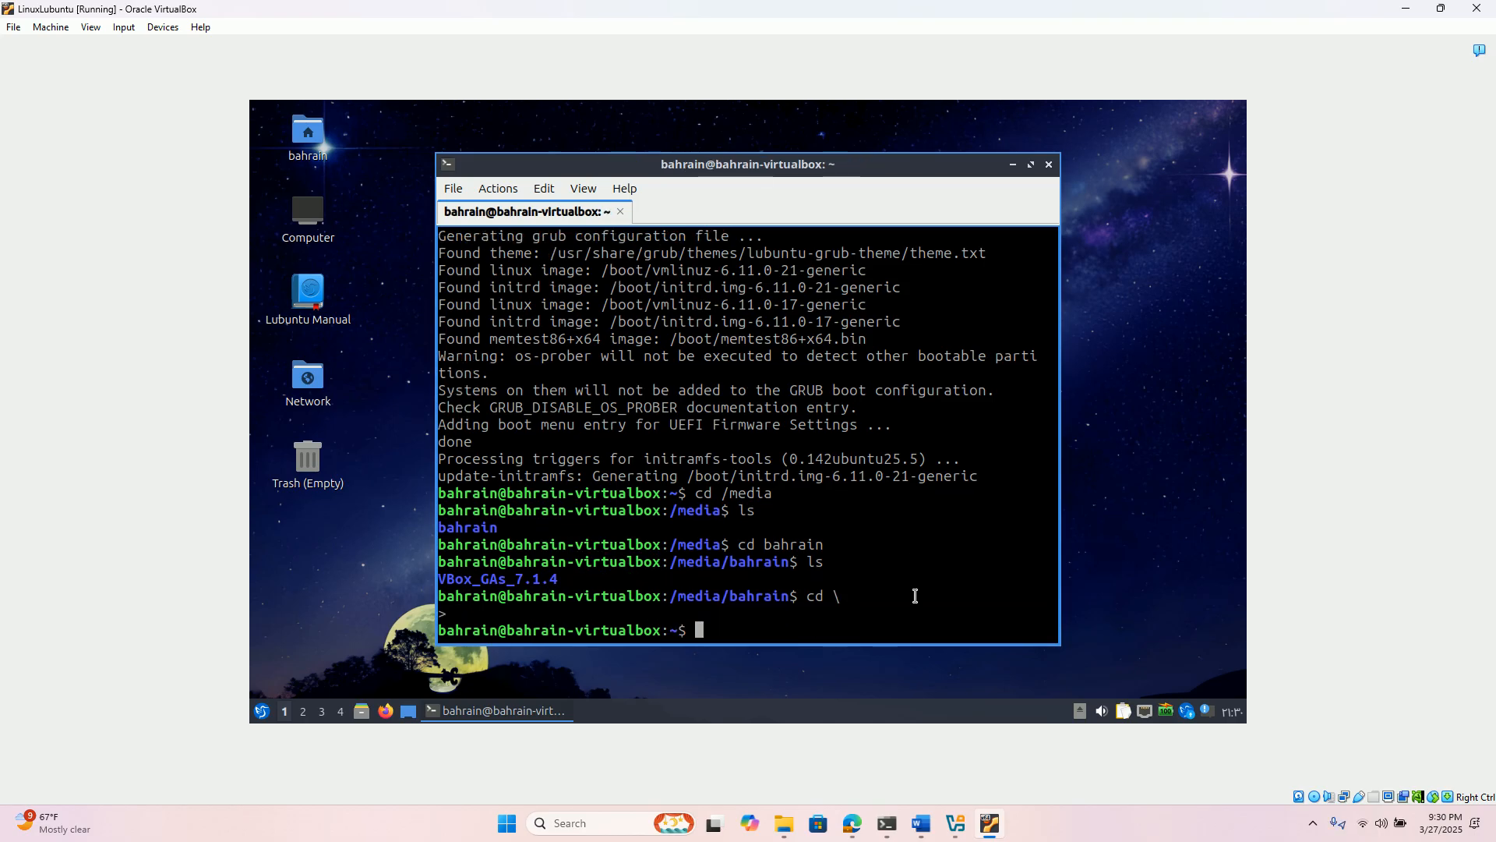
{"action": "type", "text": "pwd"}
{"action": "key", "text": "Return"}
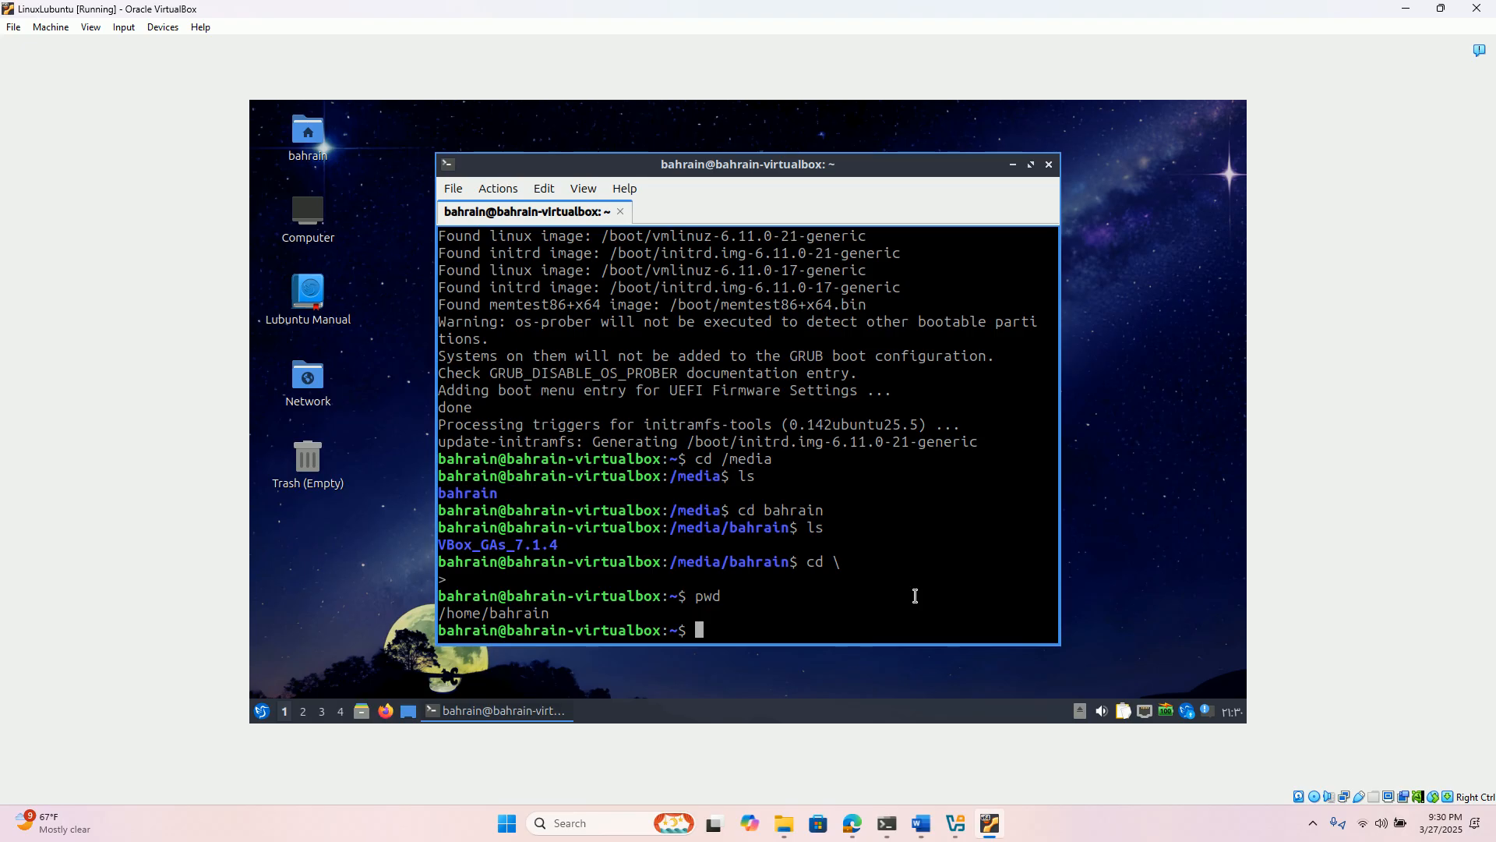
- Change to the /media directory and list its contents
{"action": "type", "text": "cd /media"}
{"action": "key", "text": "Return"}
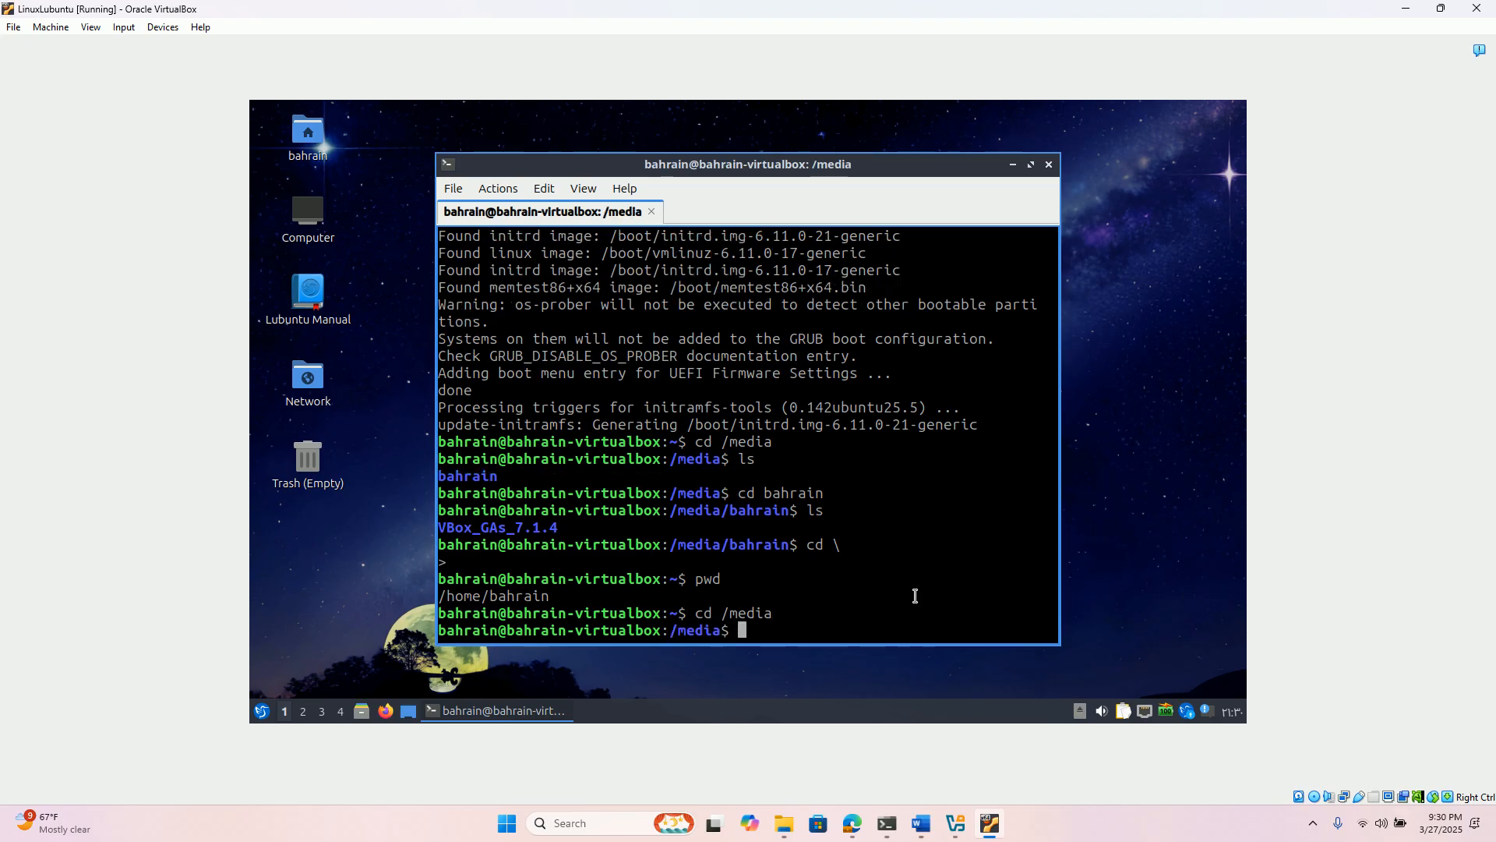
{"action": "type", "text": "ls"}
{"action": "key", "text": "Return"}
- Change to the bahrain folder inside /media and list its contents
{"action": "type", "text": "cd bahrain"}
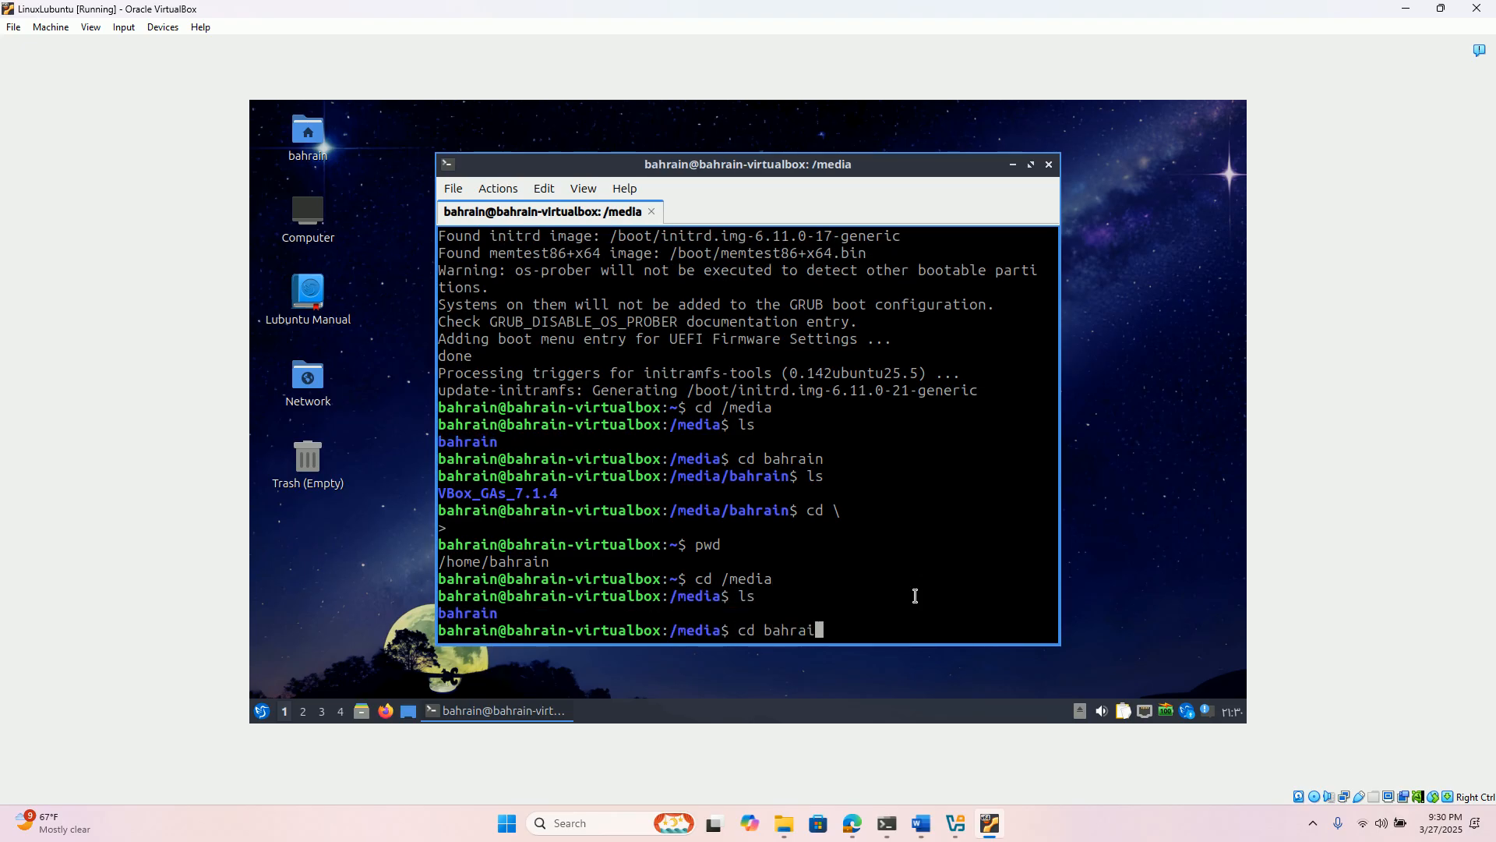
{"action": "key", "text": "Return"}
{"action": "type", "text": "ls"}
{"action": "key", "text": "Return"}
- Change to the VBox_GAs_7.1.4 directory of the Guest Additions CD and list its files
{"action": "type", "text": "cd v"}
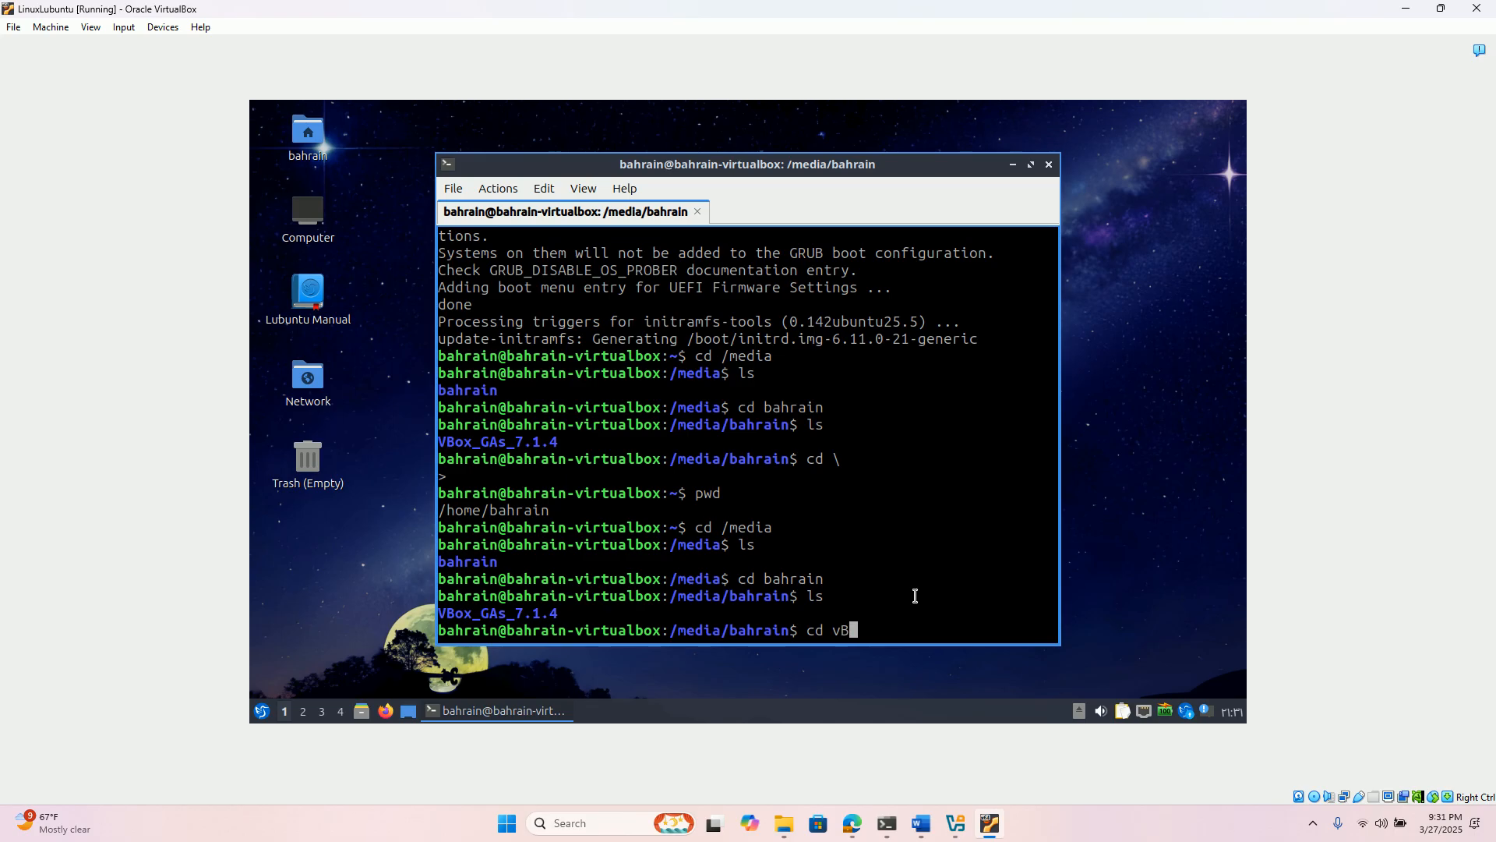
{"action": "key", "text": "BackSpace"}
{"action": "type", "text": "V"}
{"action": "key", "text": "Tab"}
{"action": "key", "text": "Return"}
{"action": "type", "text": "ls"}
{"action": "key", "text": "Return"}
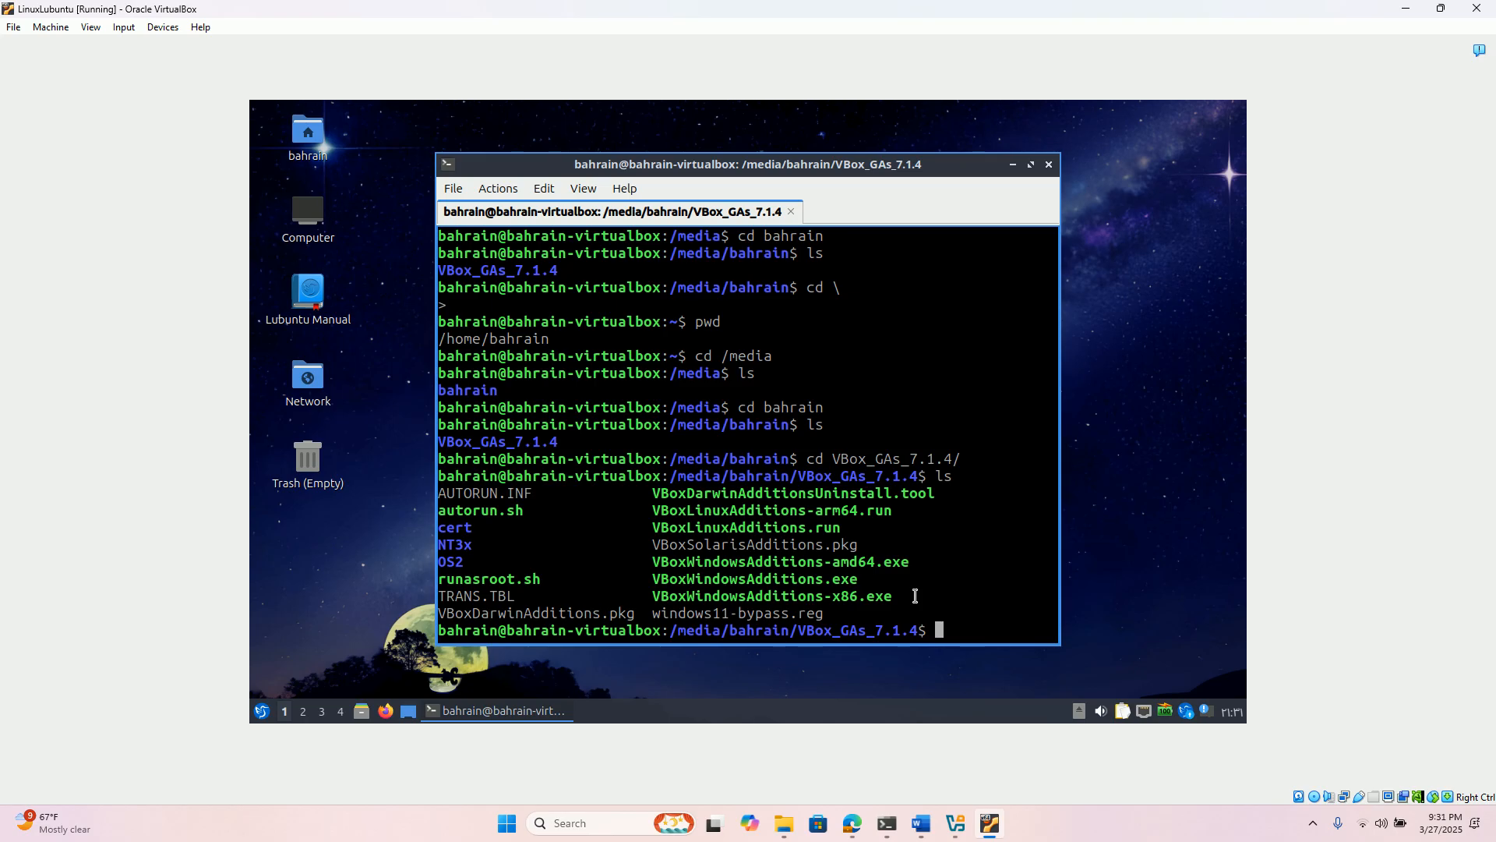
- Try to run the Guest Additions installer with ./VBoxLinuxAdditions.run as the normal user
{"action": "type", "text": "./"}
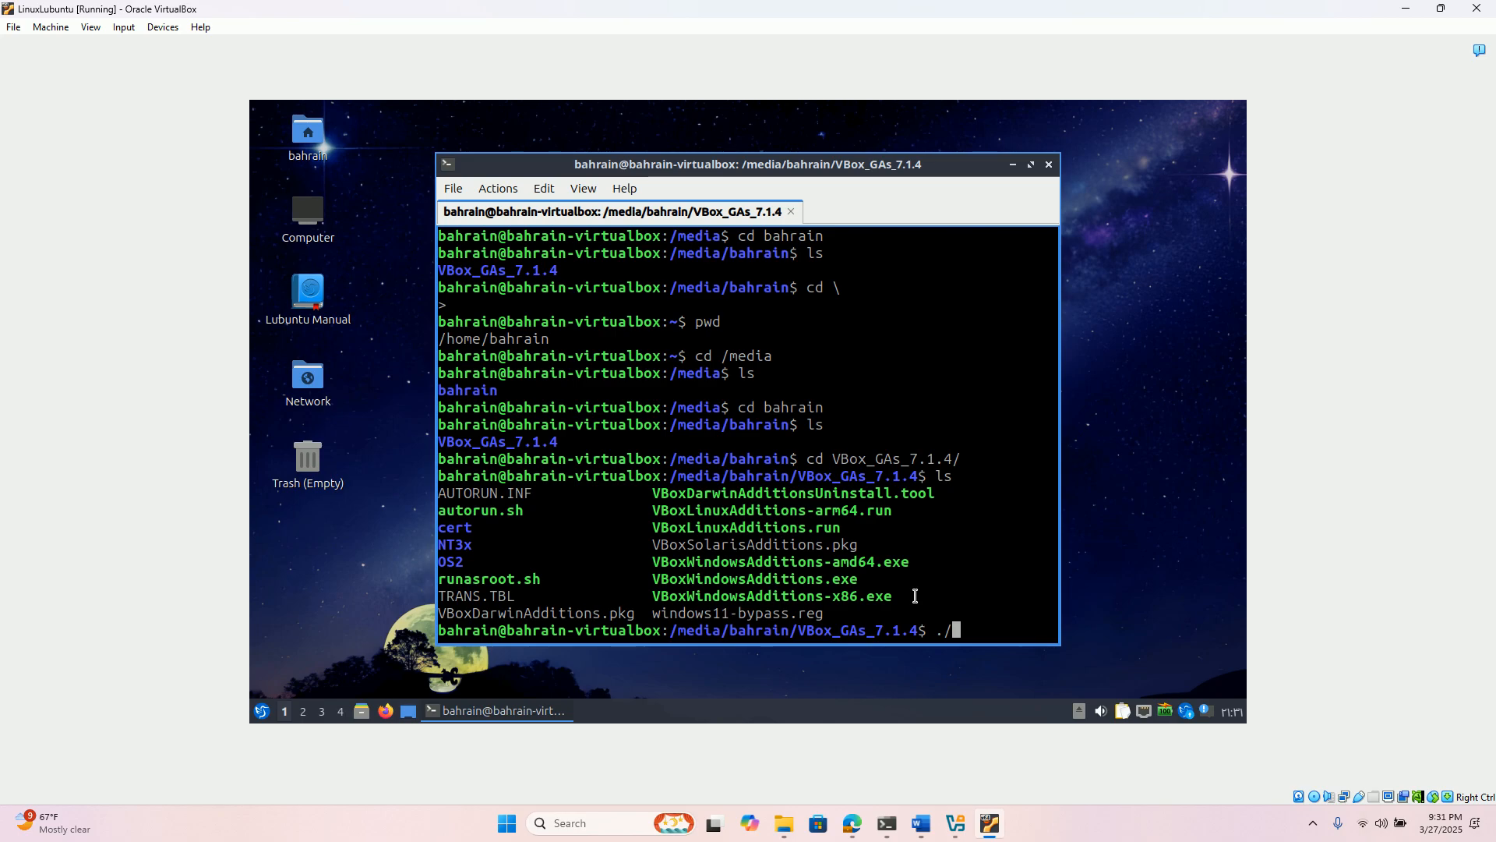
{"action": "type", "text": "VBox"}
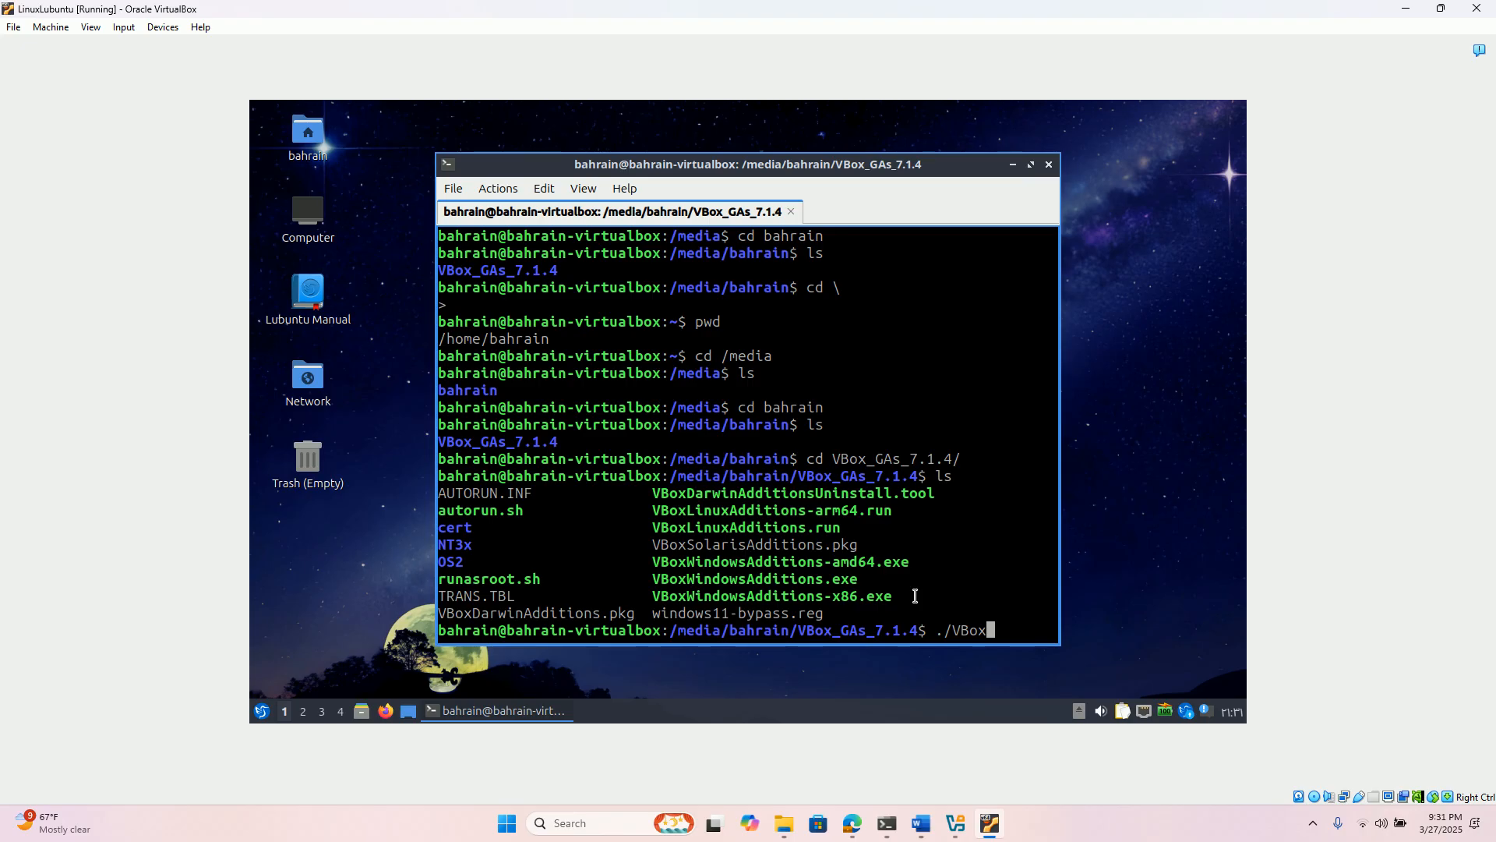
{"action": "type", "text": "Linux"}
{"action": "type", "text": "Addi"}
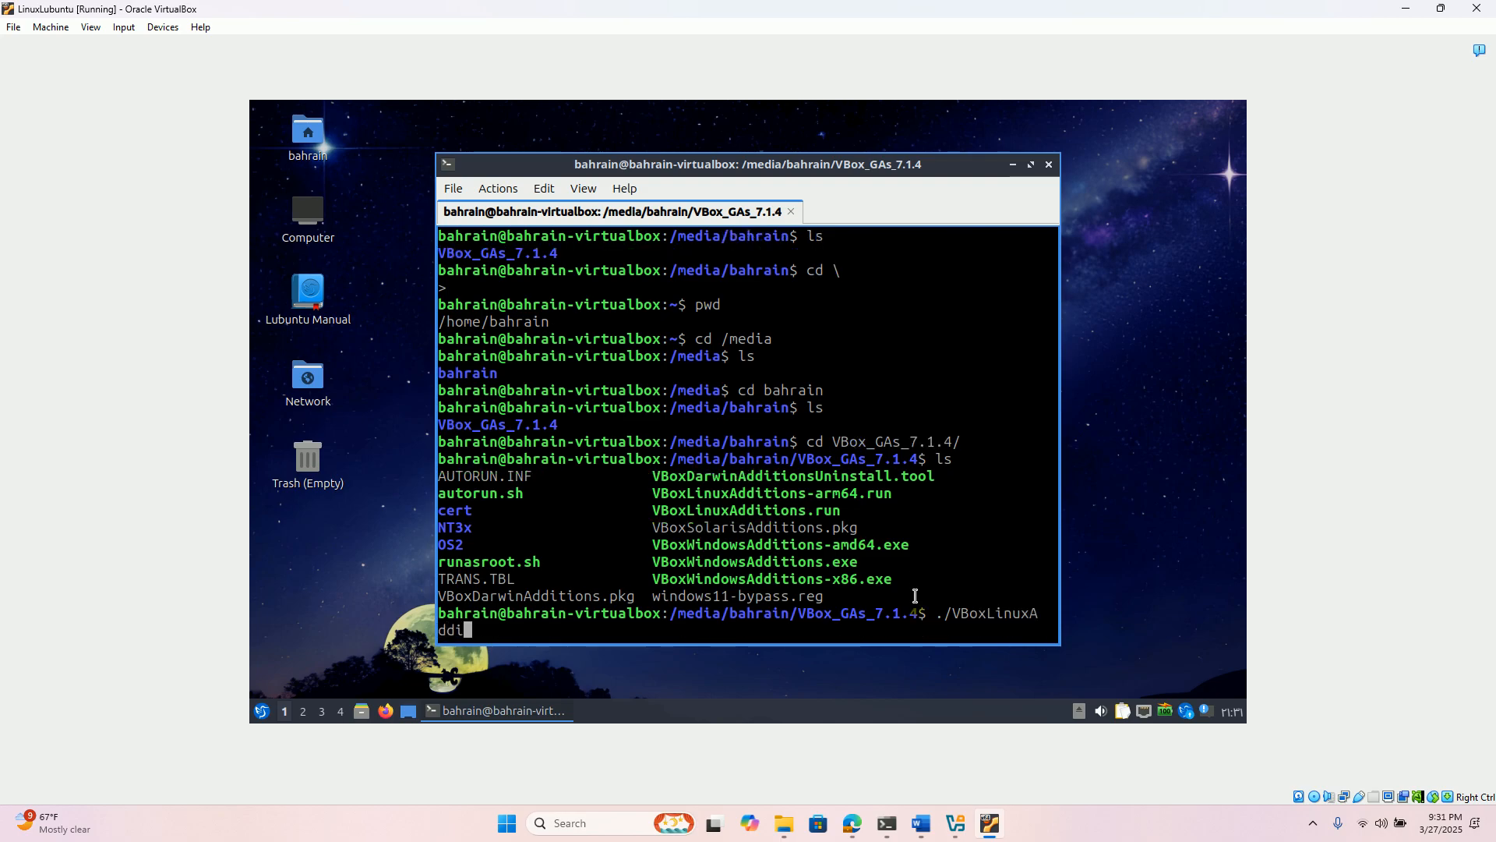
{"action": "type", "text": "tions.run"}
{"action": "key", "text": "Return"}
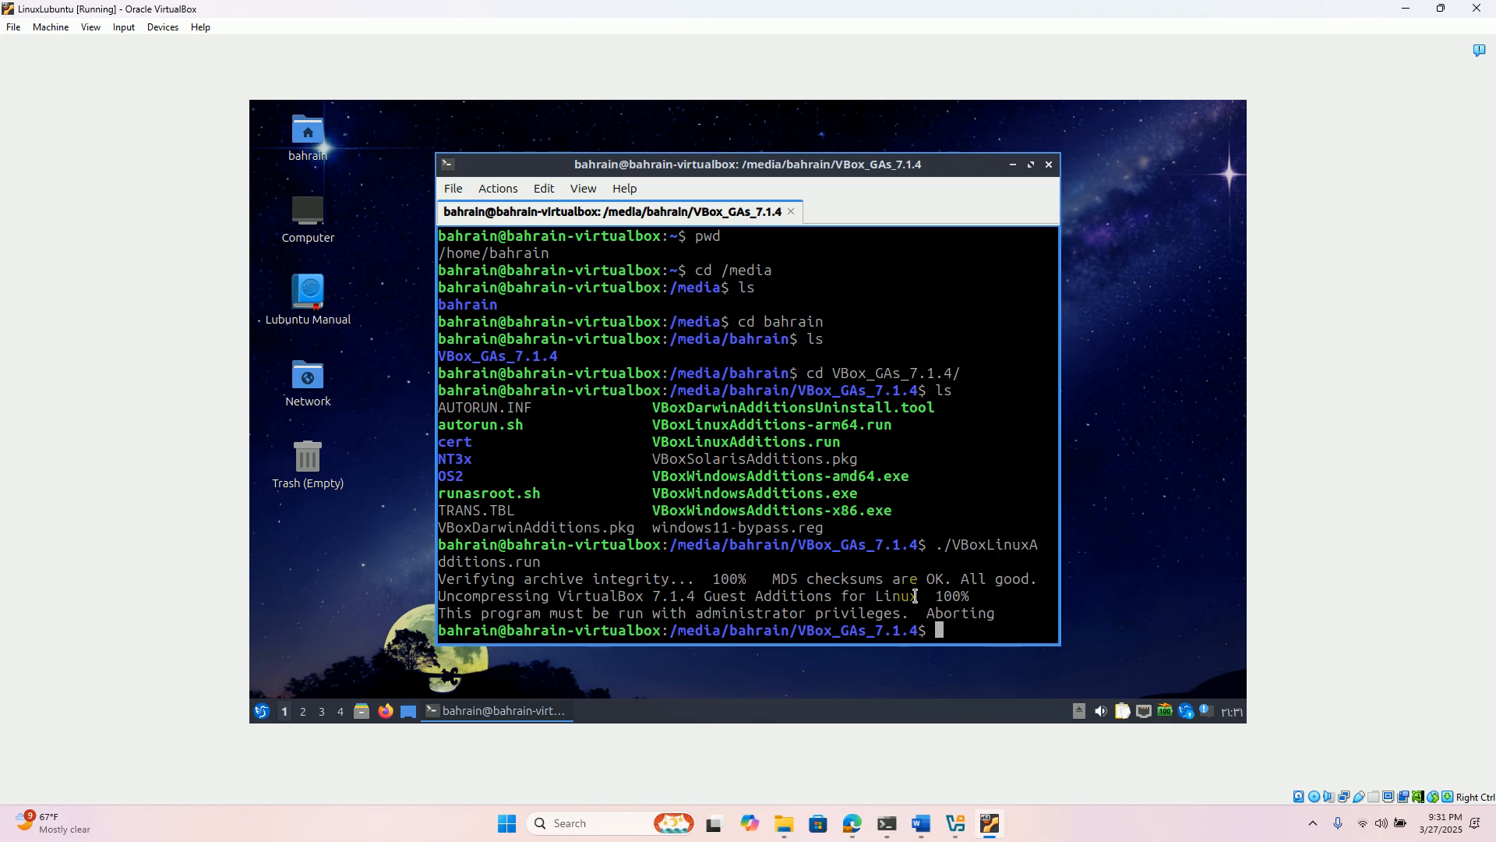
- Run the Guest Additions installer with administrator privileges using sudo ./VBoxLinuxAdditions.run
{"action": "type", "text": "sudo "}
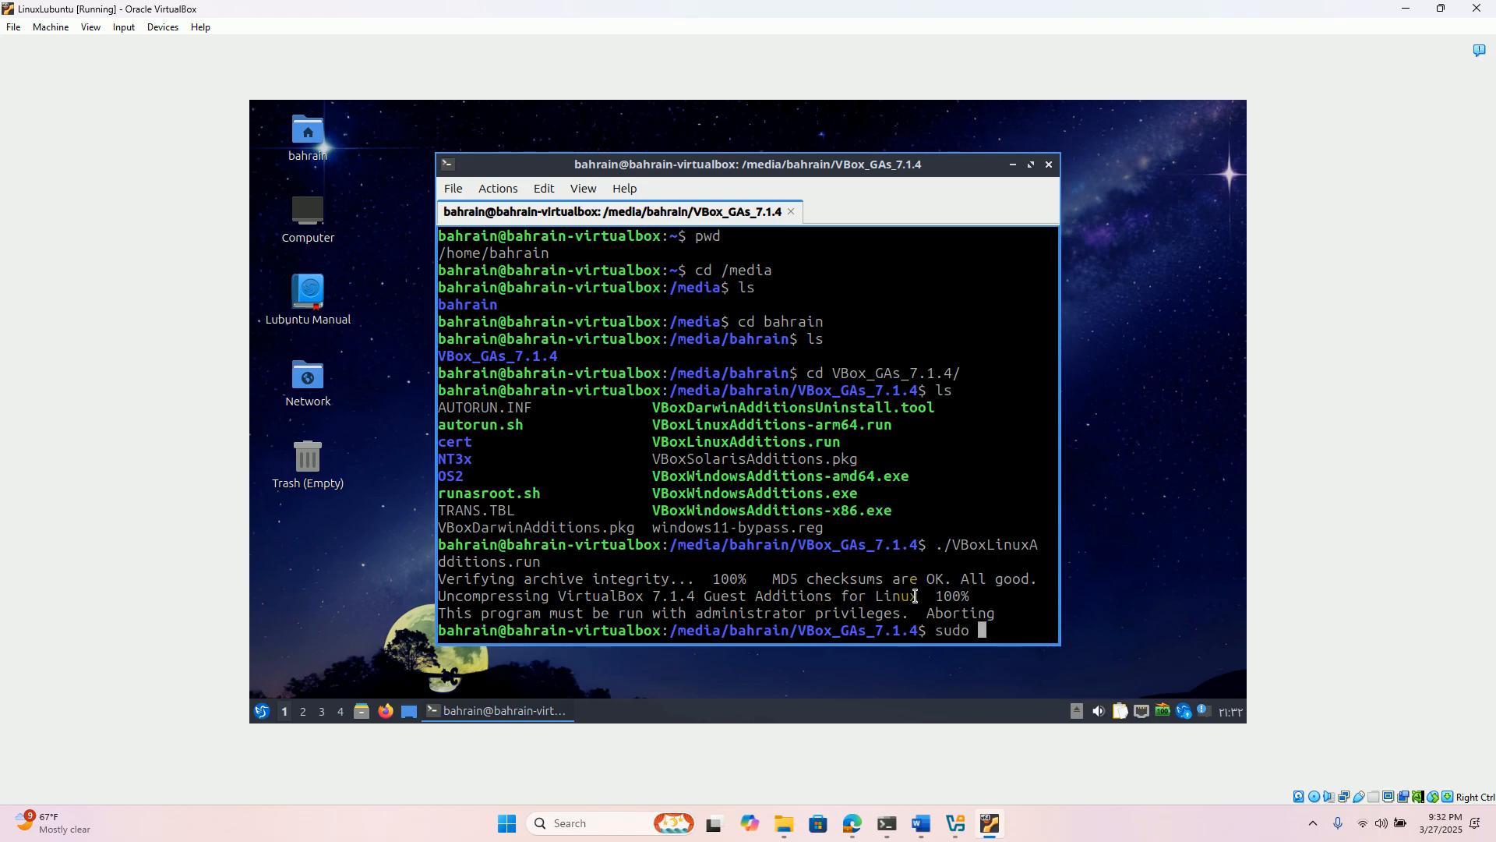
{"action": "type", "text": "./VBoxLinux"}
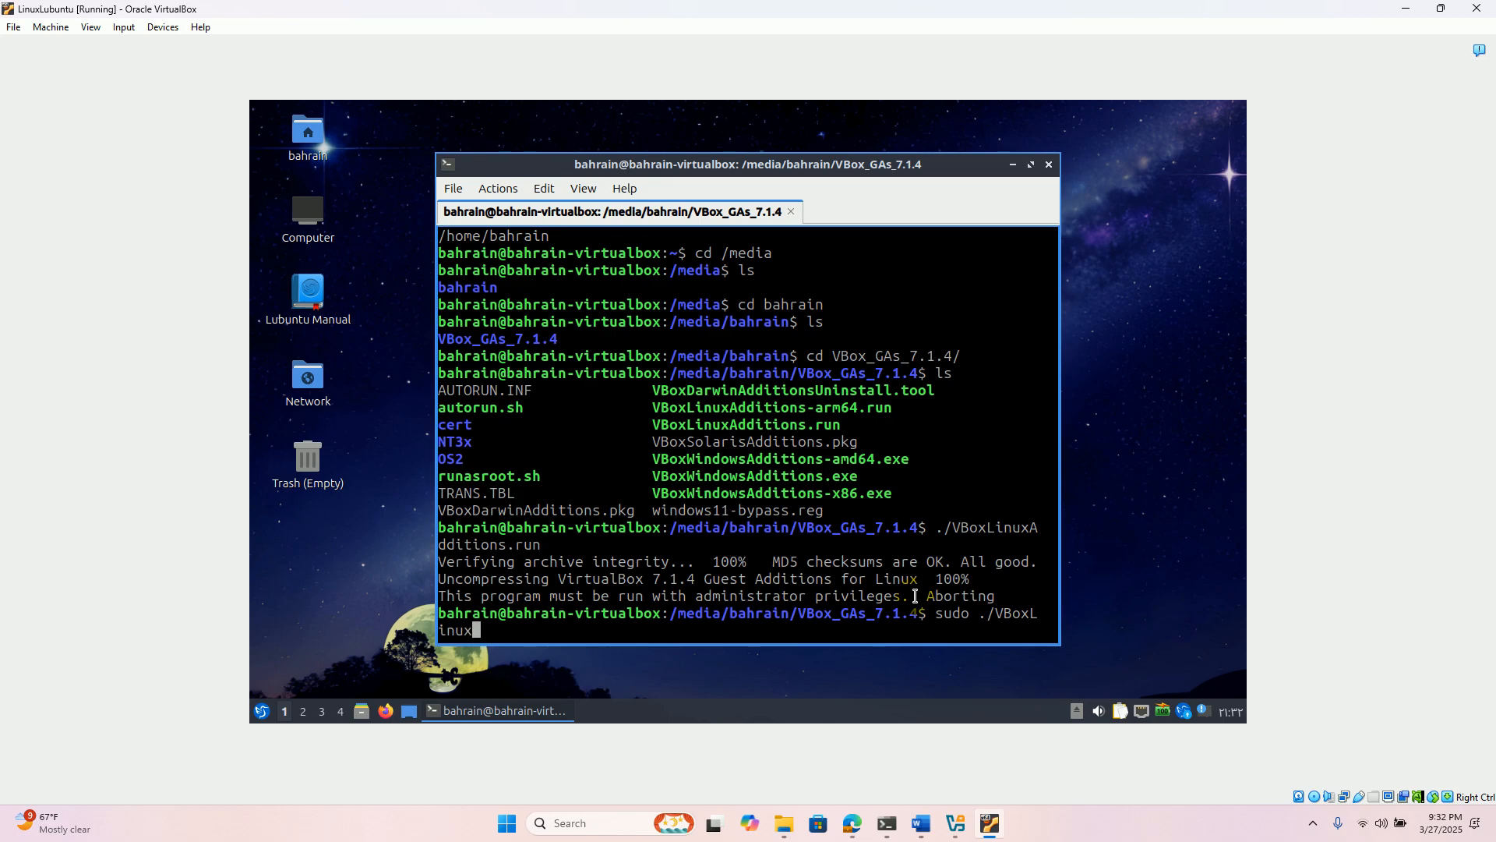
{"action": "type", "text": "Additions.run"}
{"action": "key", "text": "Return"}
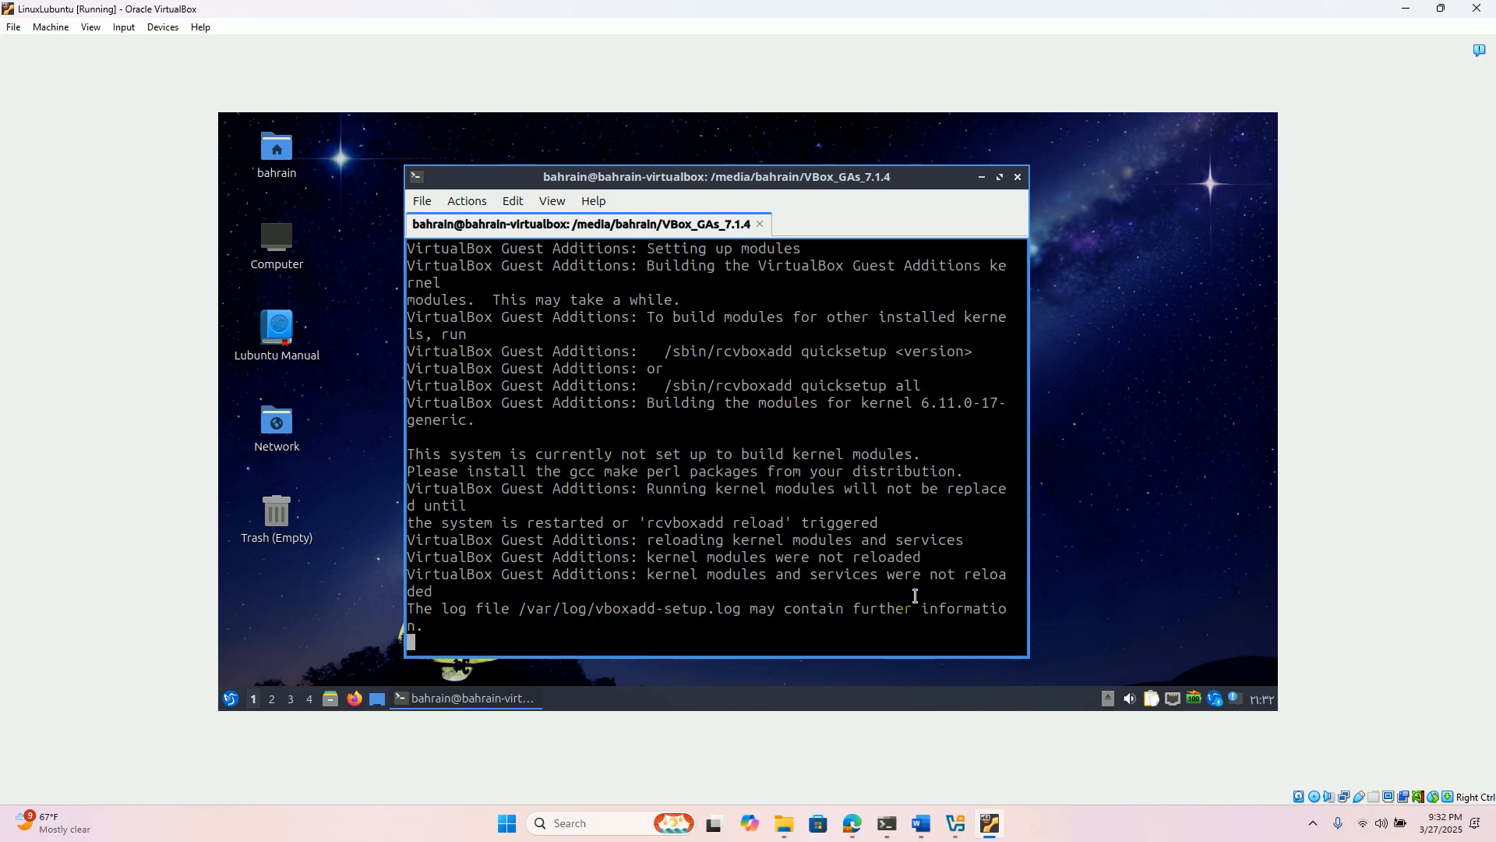
{"action": "left_click", "coordinate": [1315, 827]}
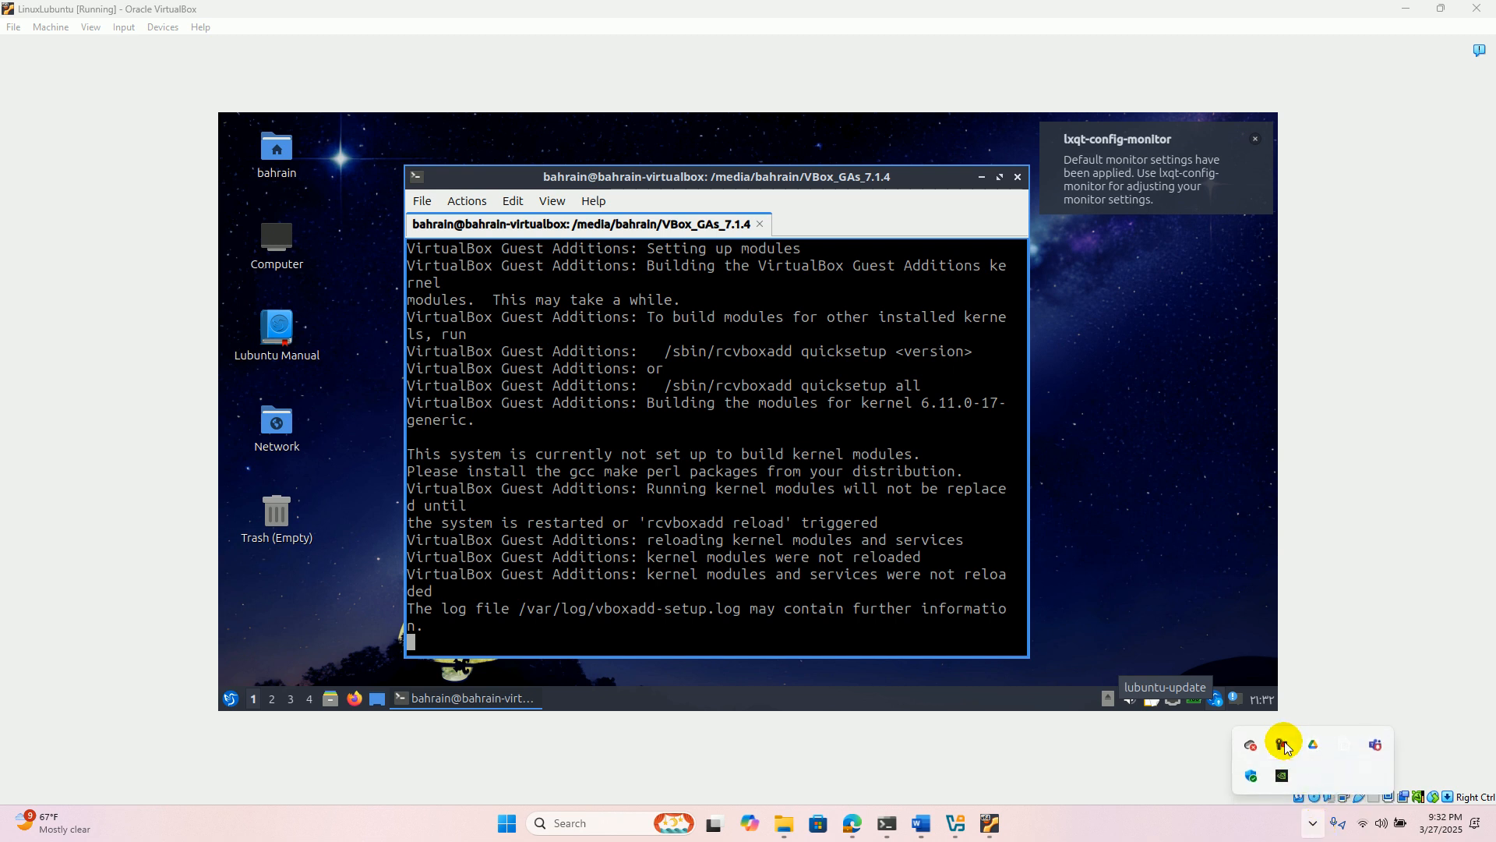
{"action": "left_click", "coordinate": [1282, 745]}
{"action": "left_click", "coordinate": [1427, 574]}
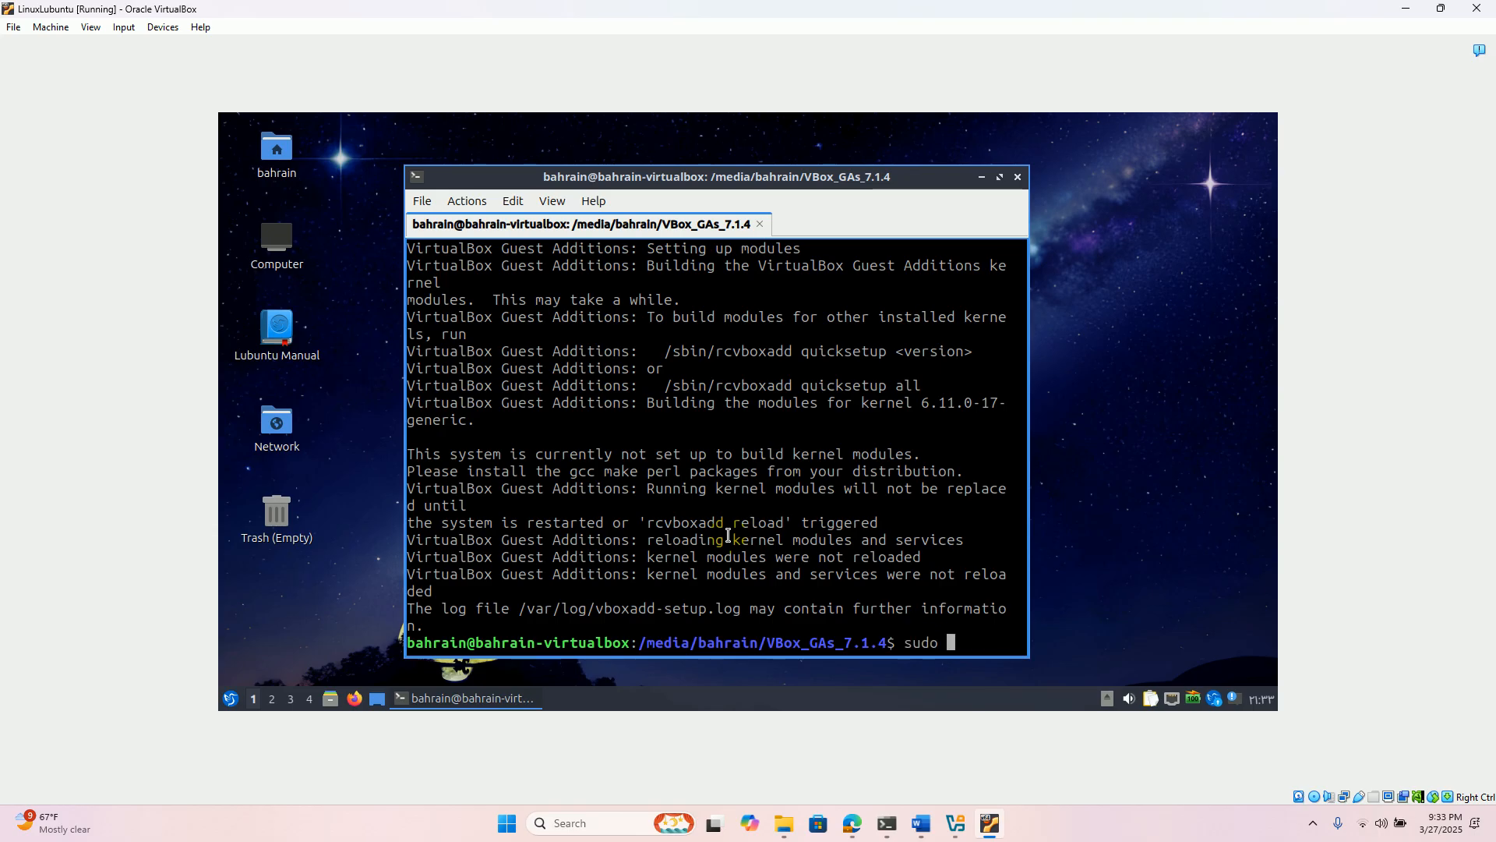
- Reboot the Lubuntu guest from the terminal with sudo
{"action": "type", "text": "boot"}
{"action": "key", "text": "Return"}
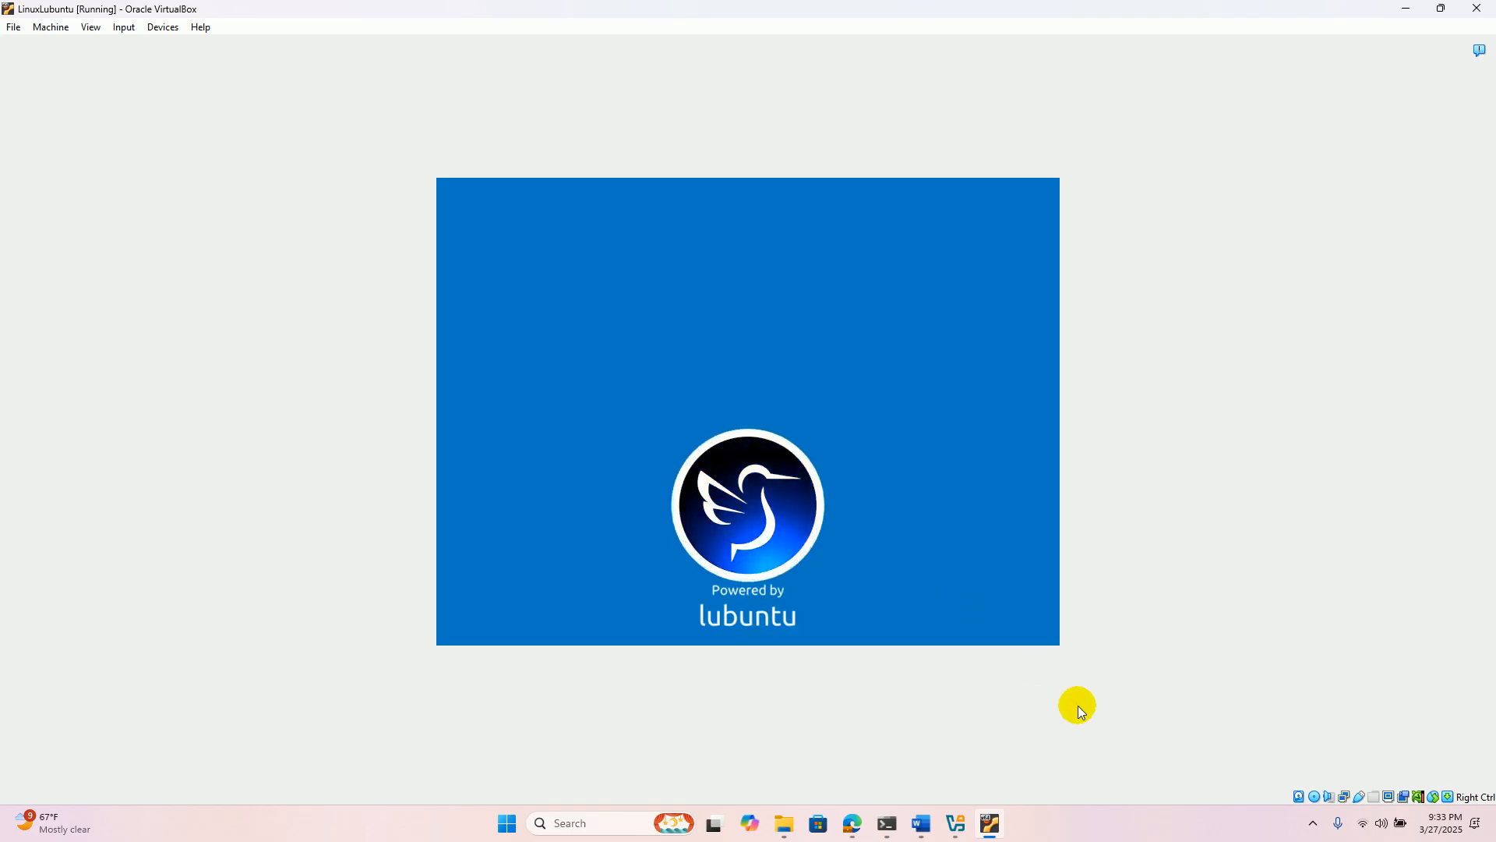
{"action": "left_click", "coordinate": [1313, 823]}
{"action": "left_click", "coordinate": [1283, 746]}
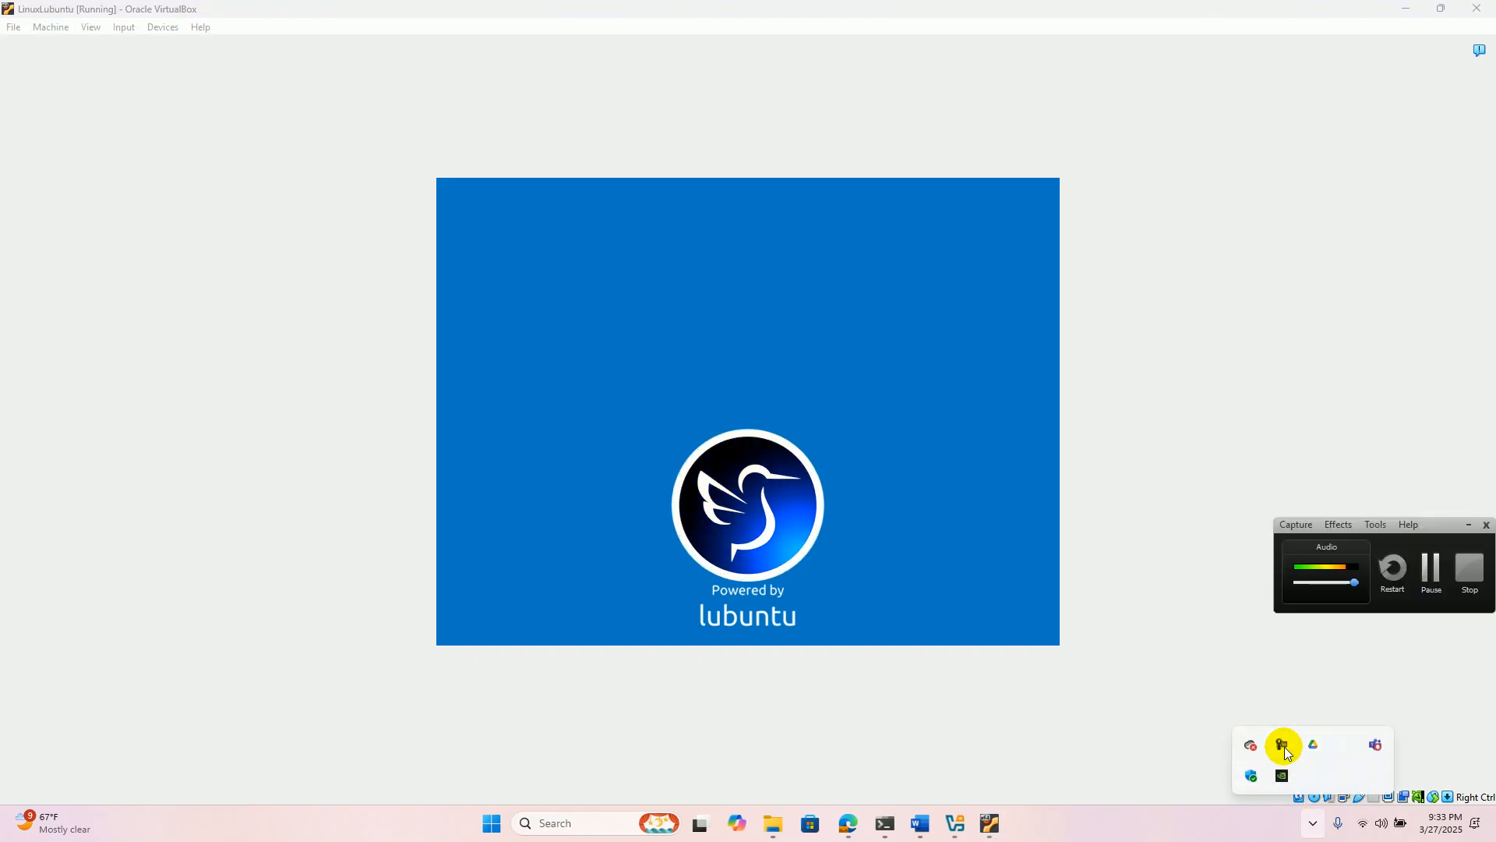
{"action": "left_click", "coordinate": [1435, 563]}
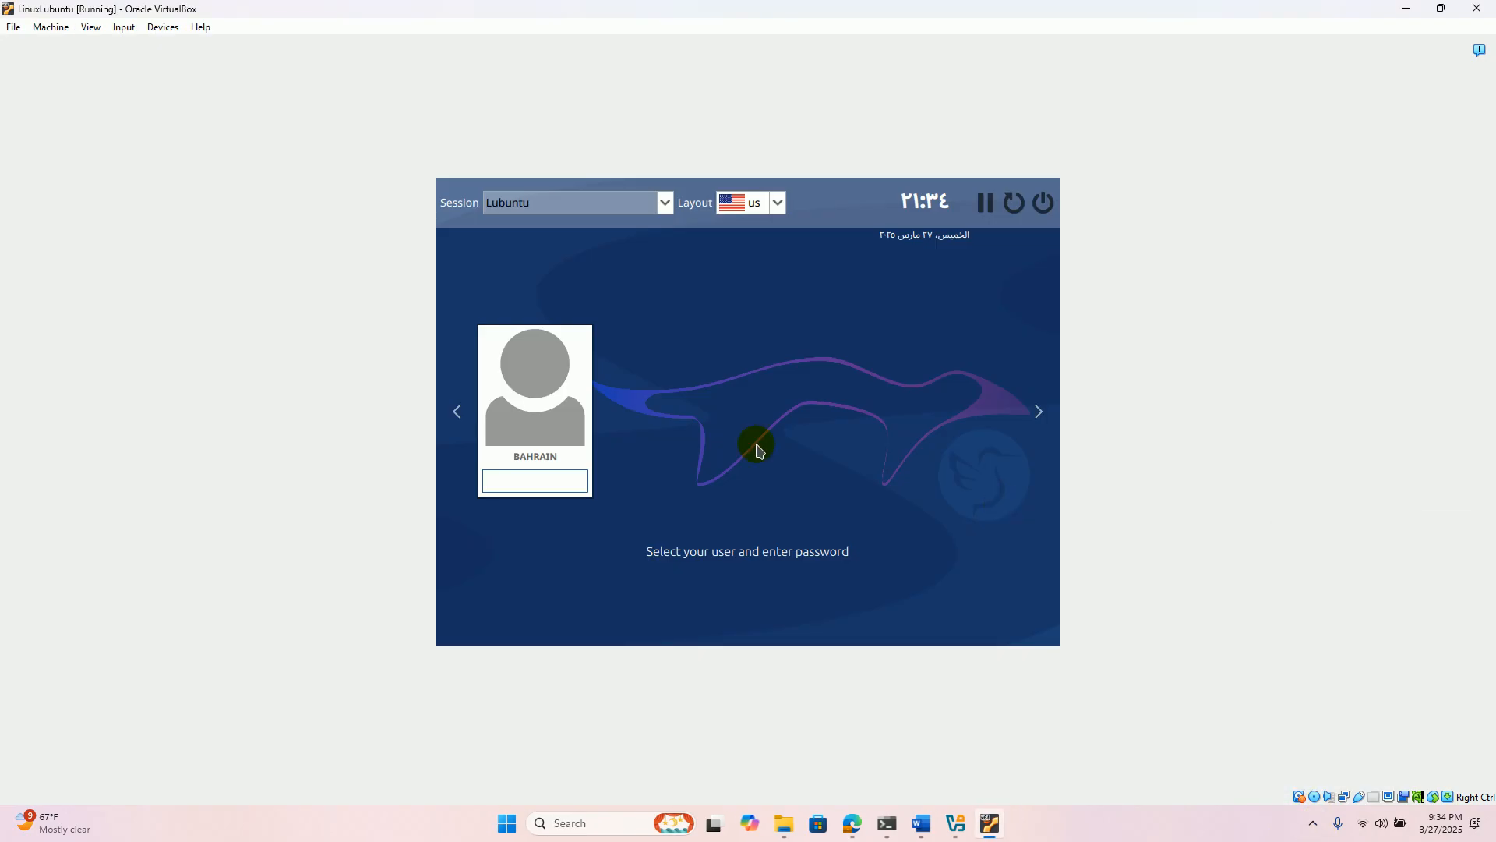
- Log in to the Lubuntu session with the account password
{"action": "left_click", "coordinate": [524, 482]}
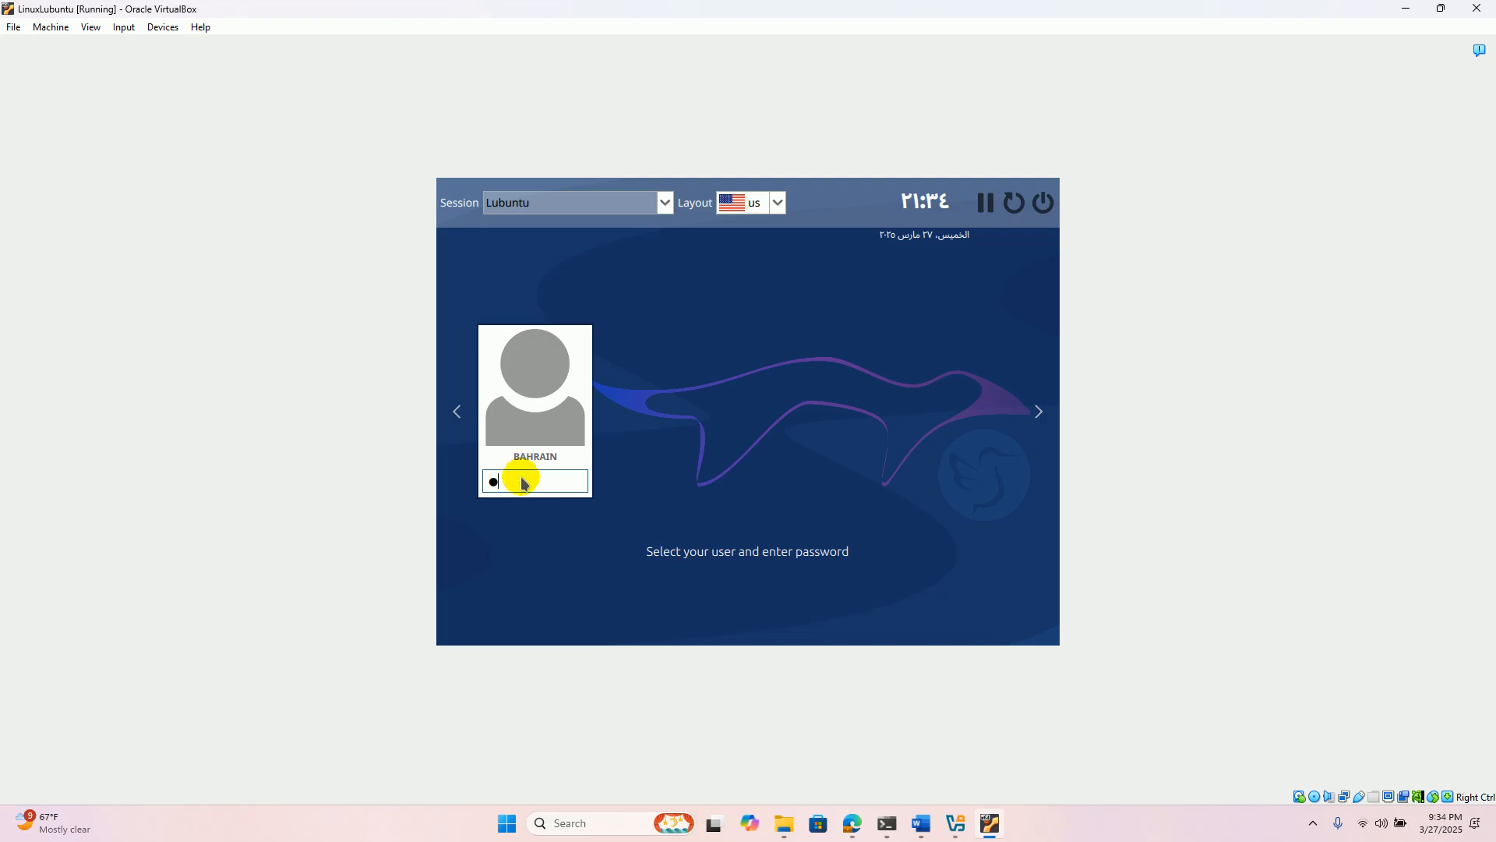
{"action": "key", "text": "Return"}
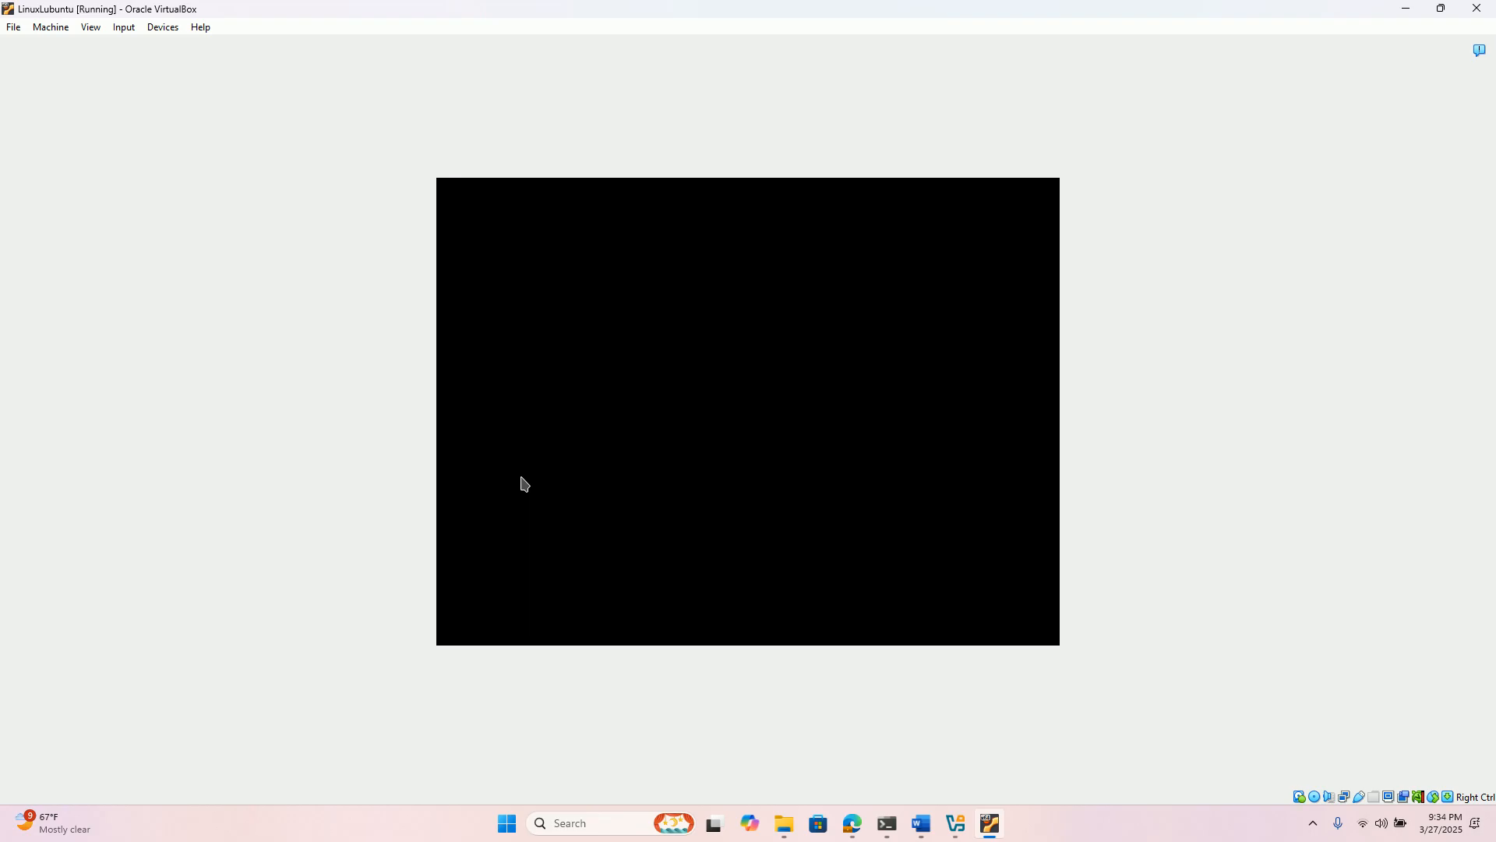
- Switch the virtual machine to full-screen mode to check the guest display, and return it to windowed mode
{"action": "left_click", "coordinate": [89, 29]}
{"action": "left_click", "coordinate": [117, 48]}
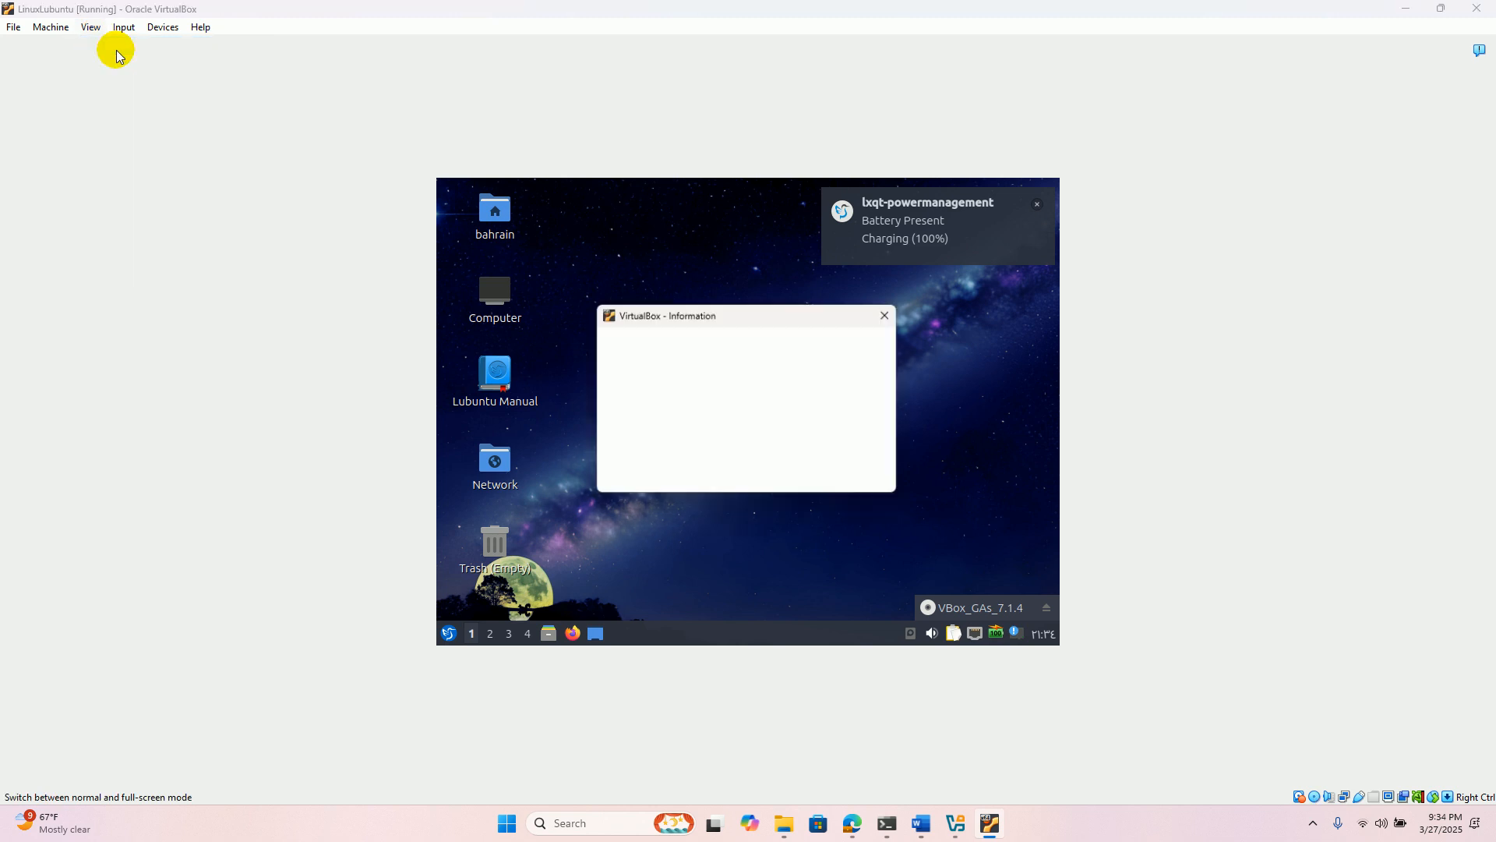
{"action": "left_click", "coordinate": [700, 479]}
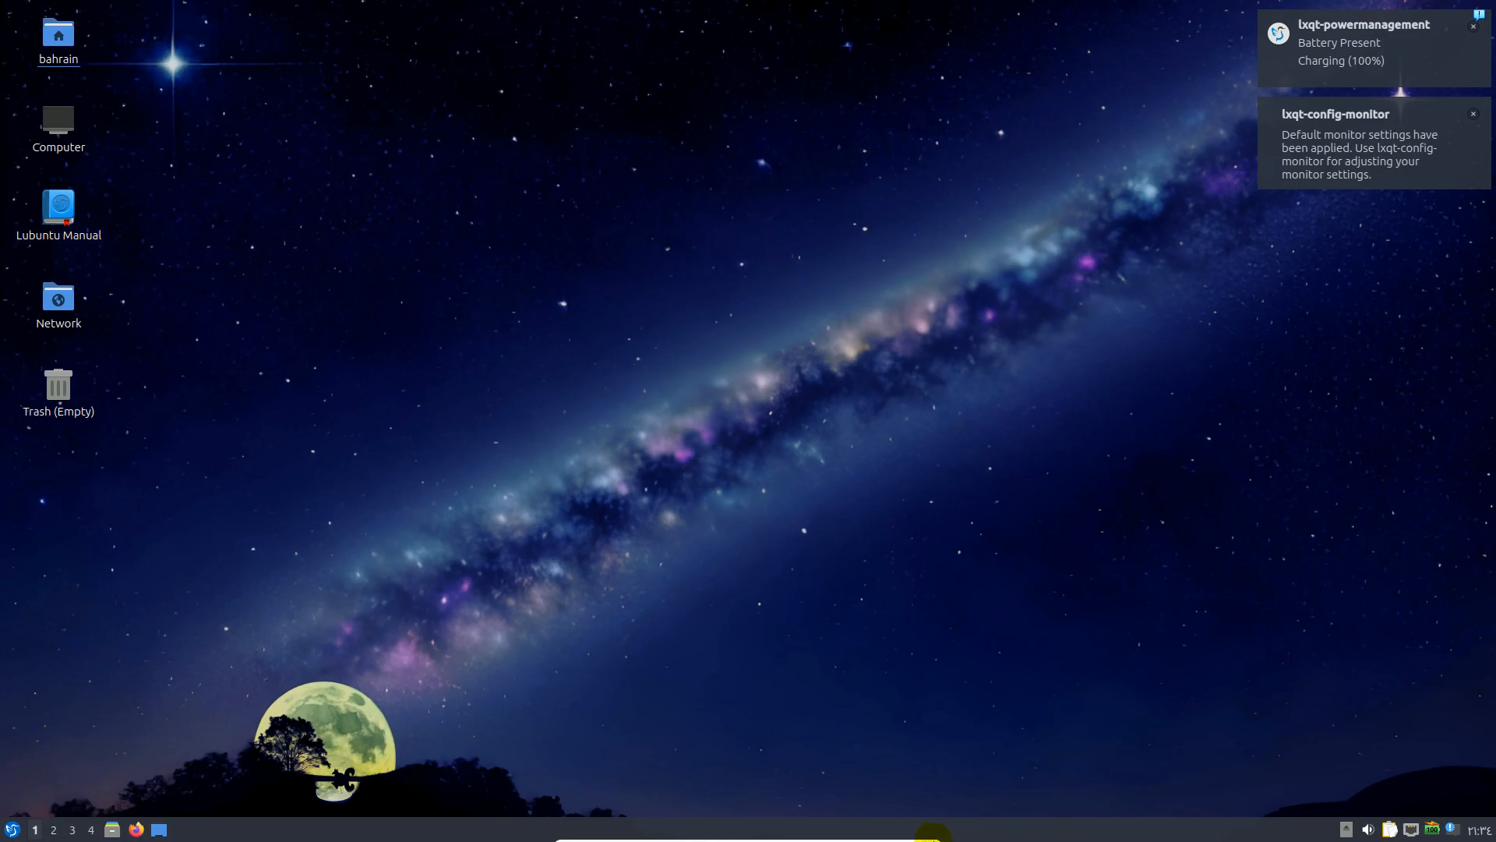
{"action": "mouse_move", "coordinate": [912, 832]}
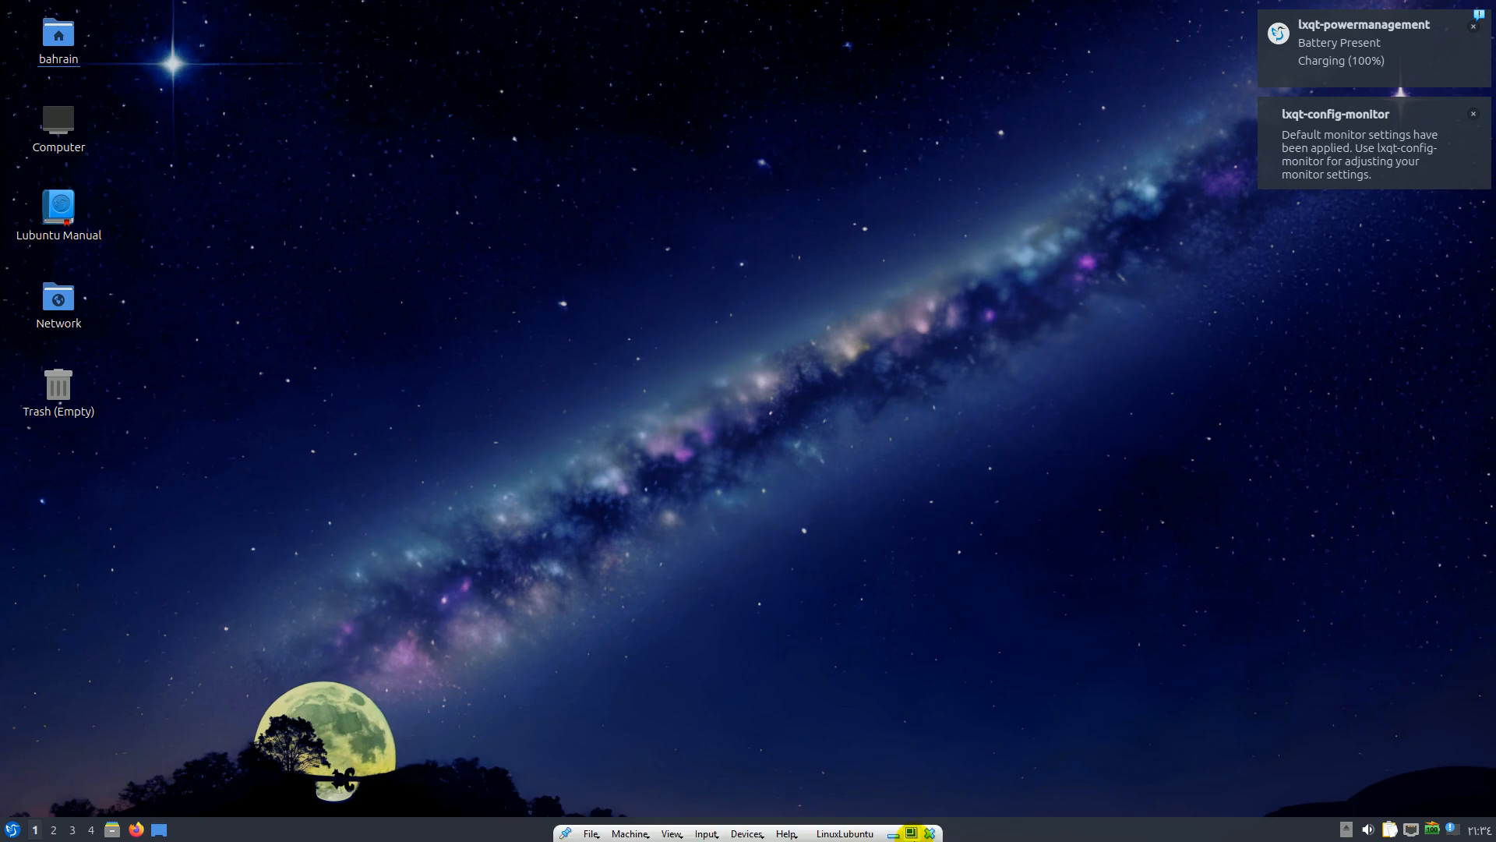
{"action": "left_click", "coordinate": [910, 832]}
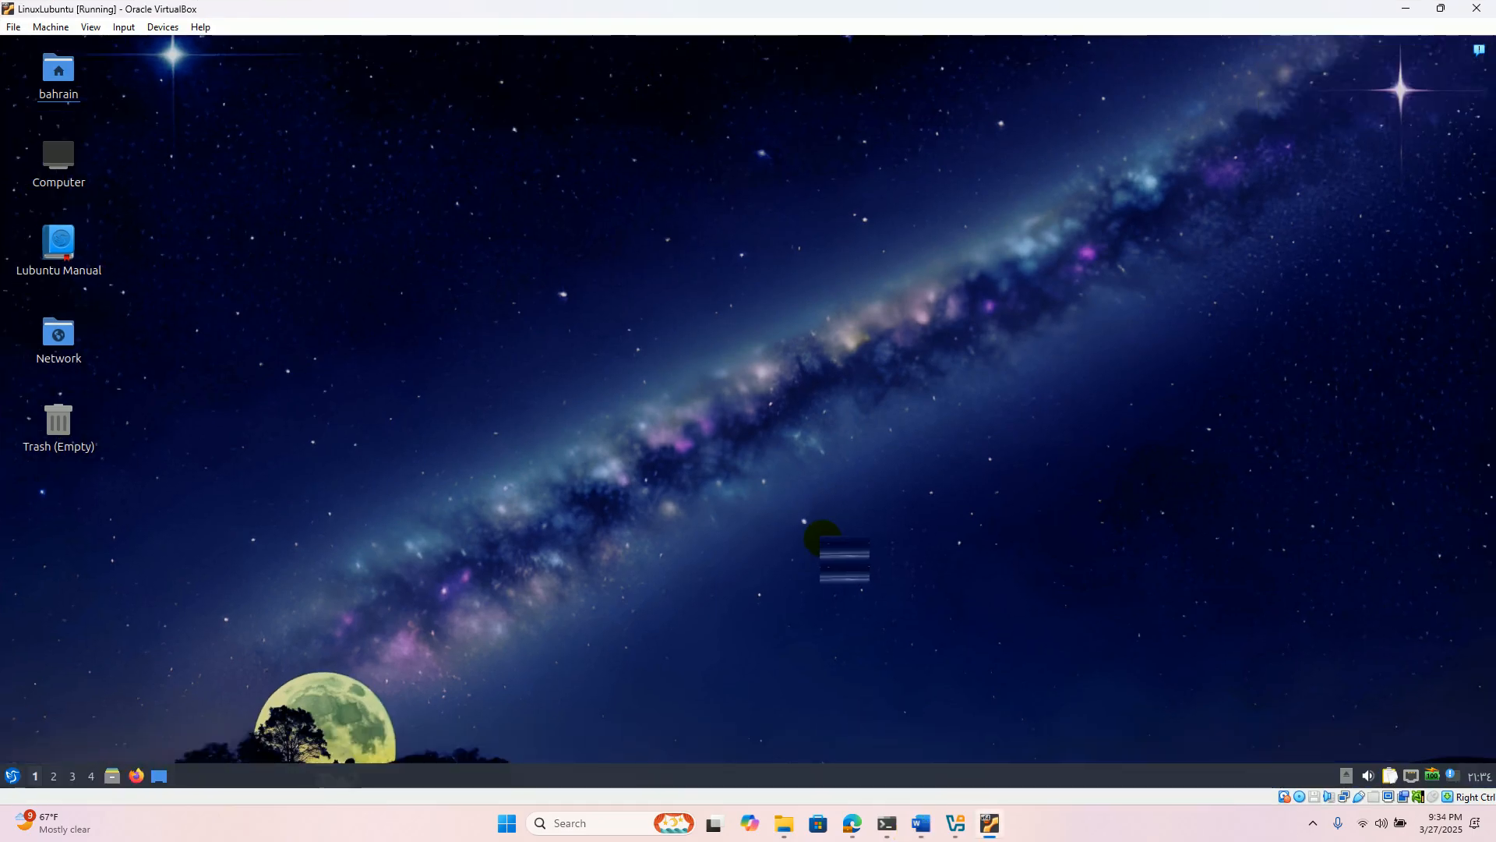
{"action": "left_click", "coordinate": [1311, 823]}
{"action": "left_click", "coordinate": [1310, 823]}
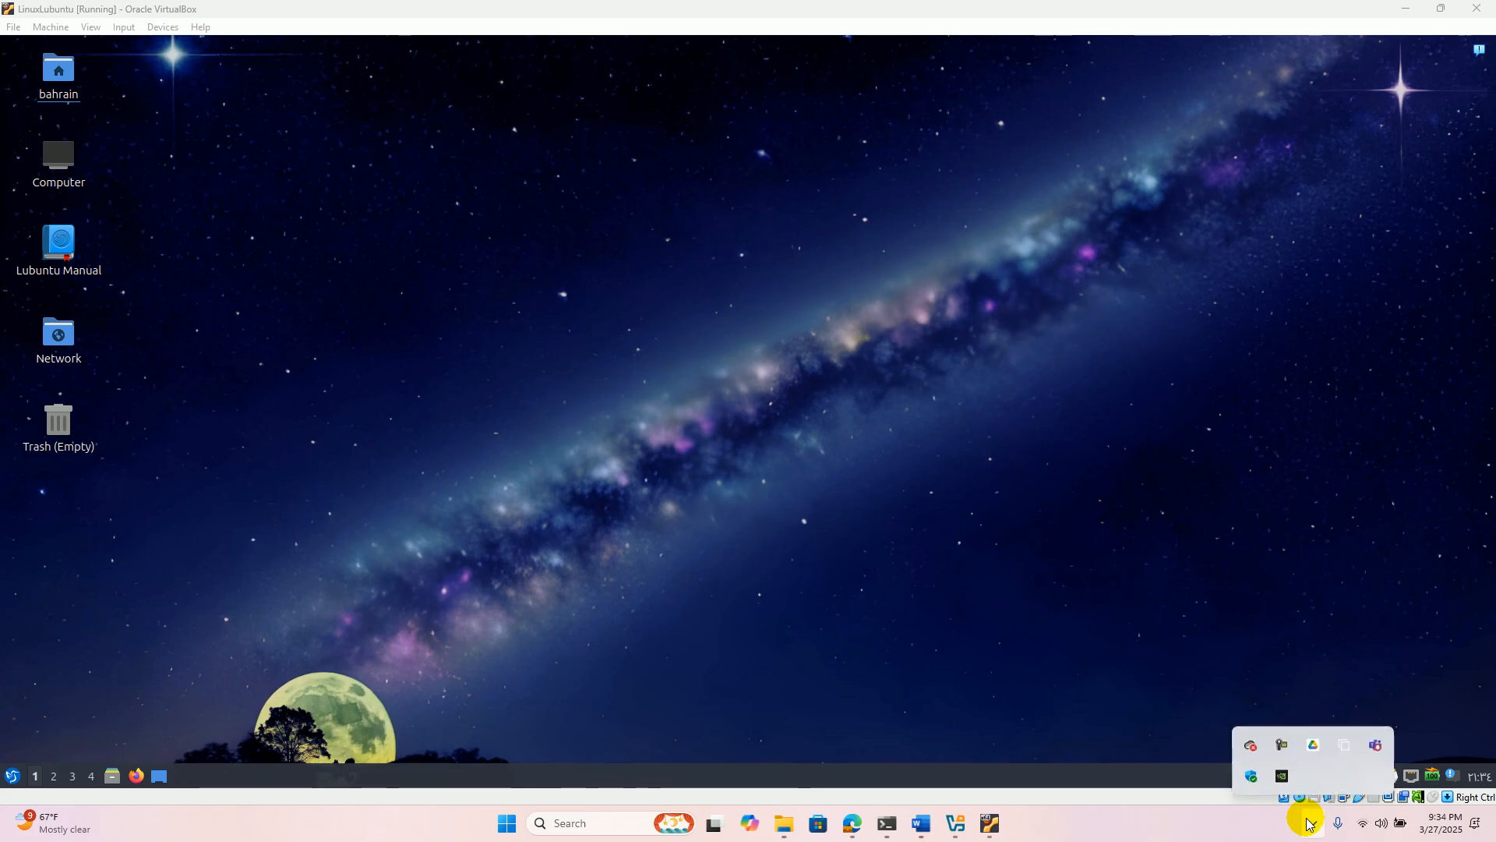
{"action": "left_click", "coordinate": [1281, 742]}
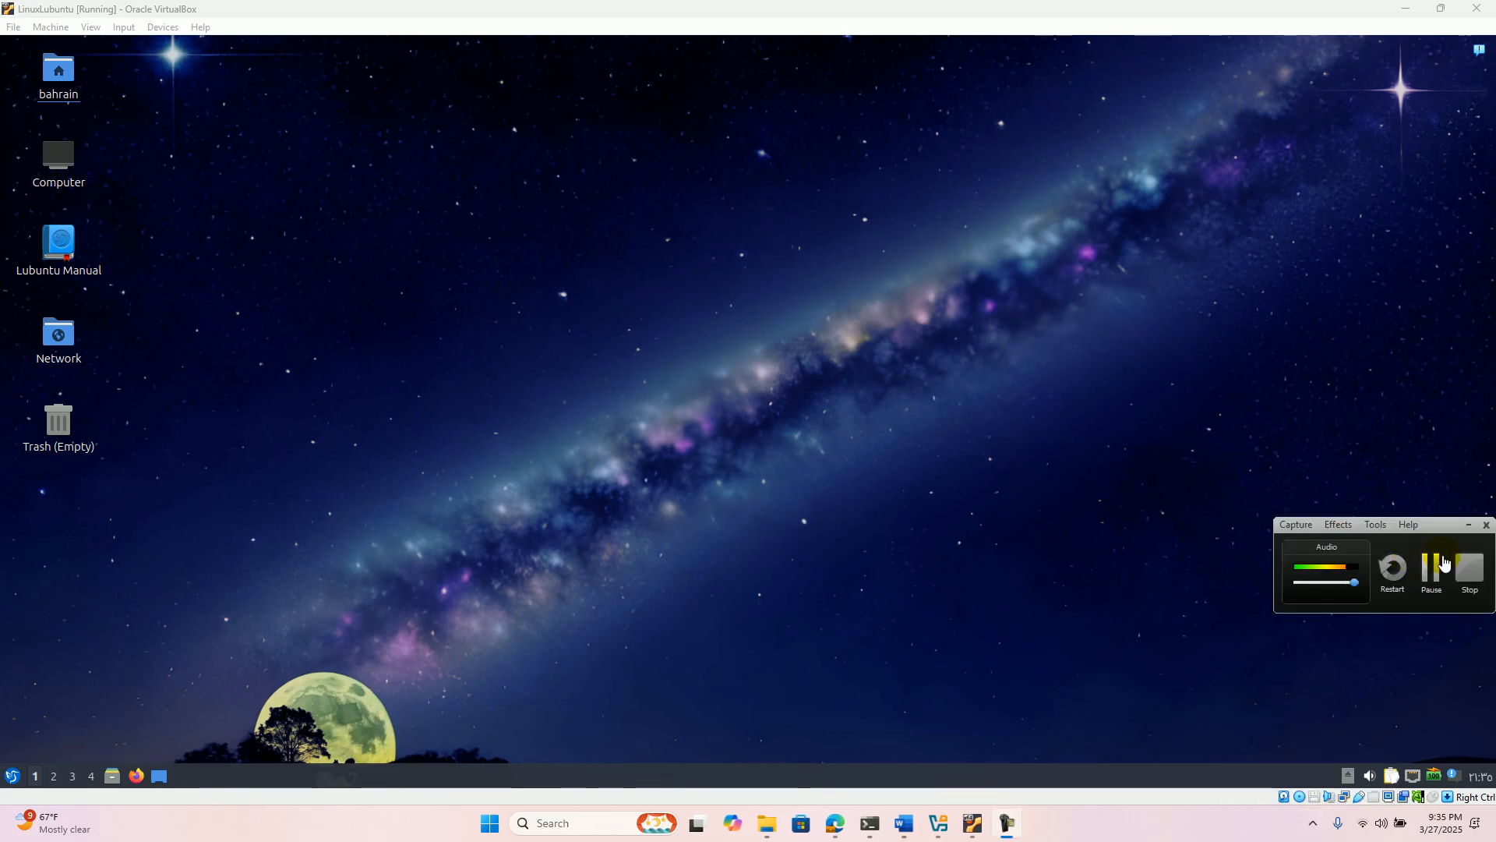